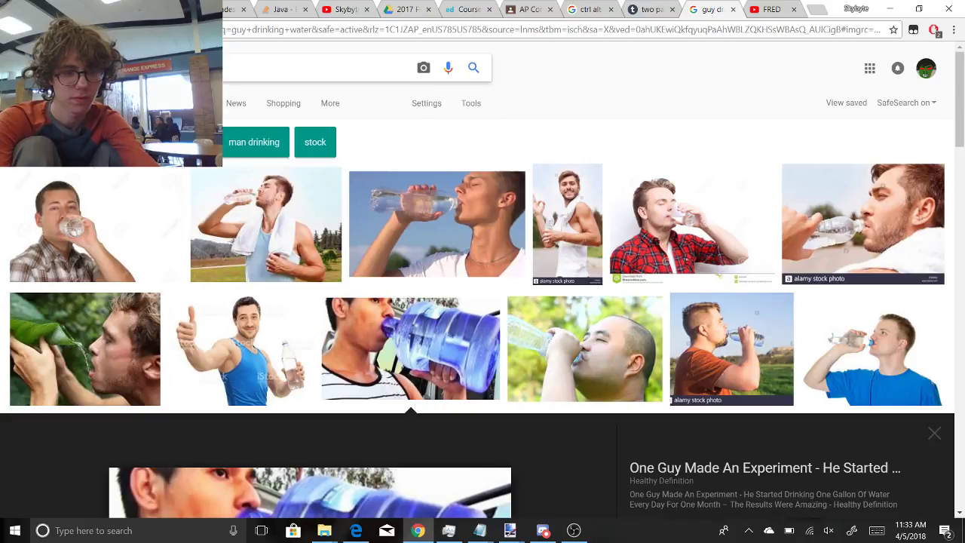
Step: Search Google Images for "stupid robber stock image" and look through the results
key(Return)
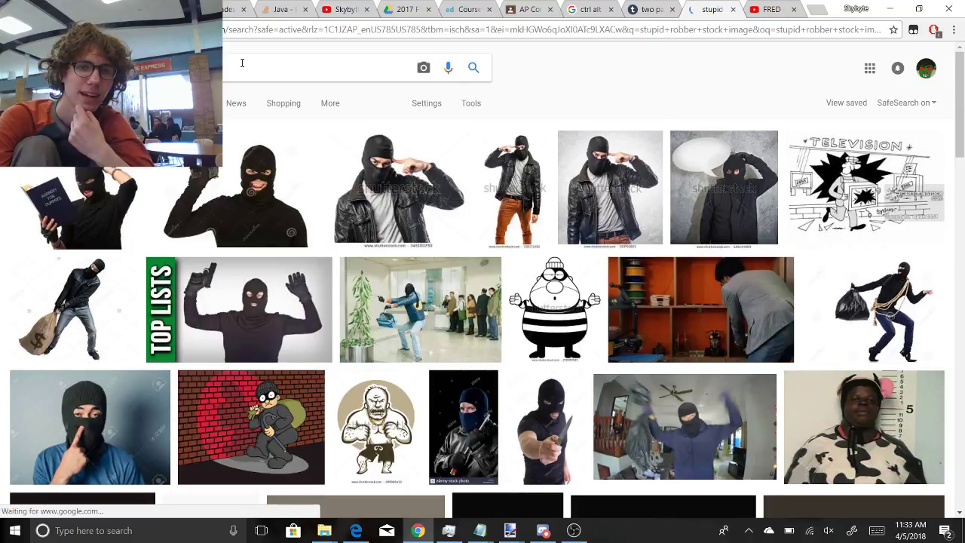
scroll(960, 218, down, 4)
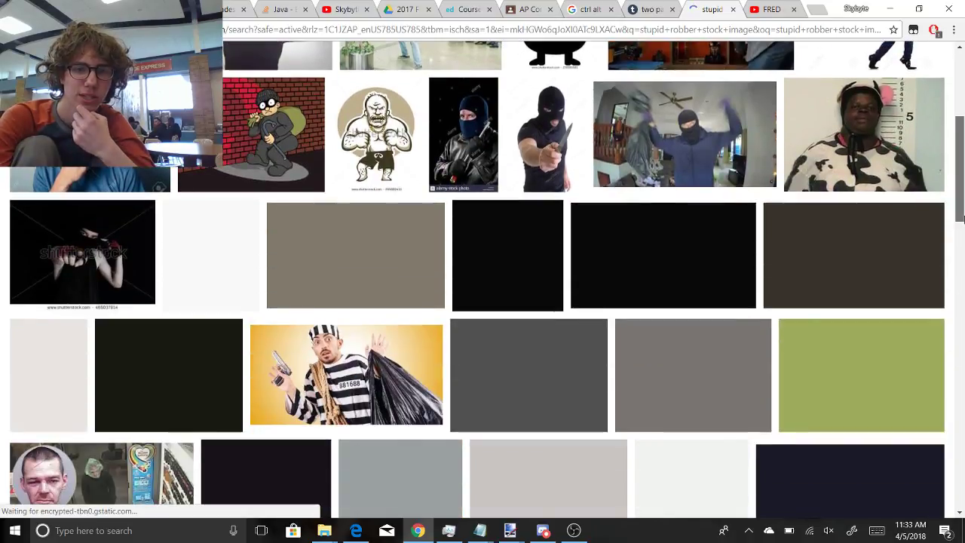
drag(962, 219, 962, 76)
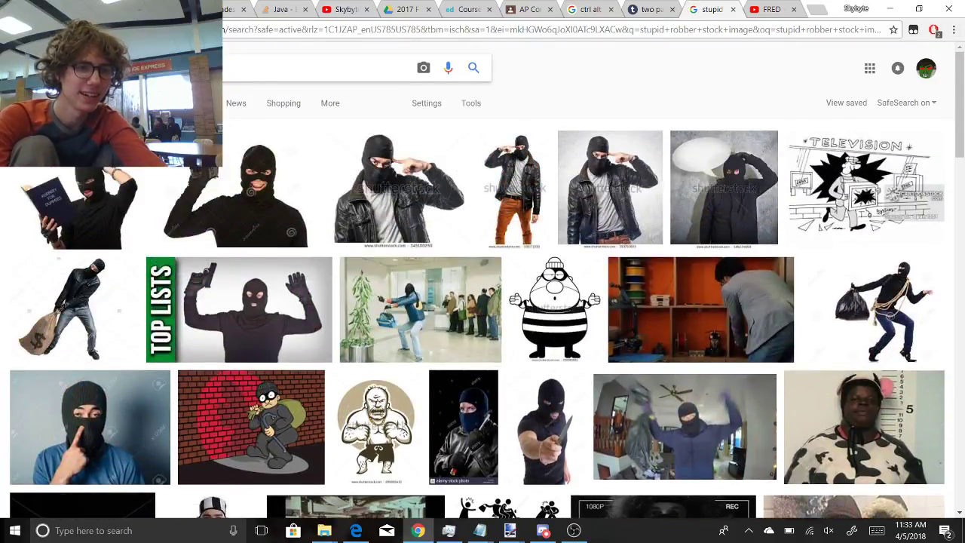
Step: Search images for "stupid robbers stock image", "dumb robbers stock image", "dumb robber stock image" and "stupid burglar stock image", and browse the results
key(Return)
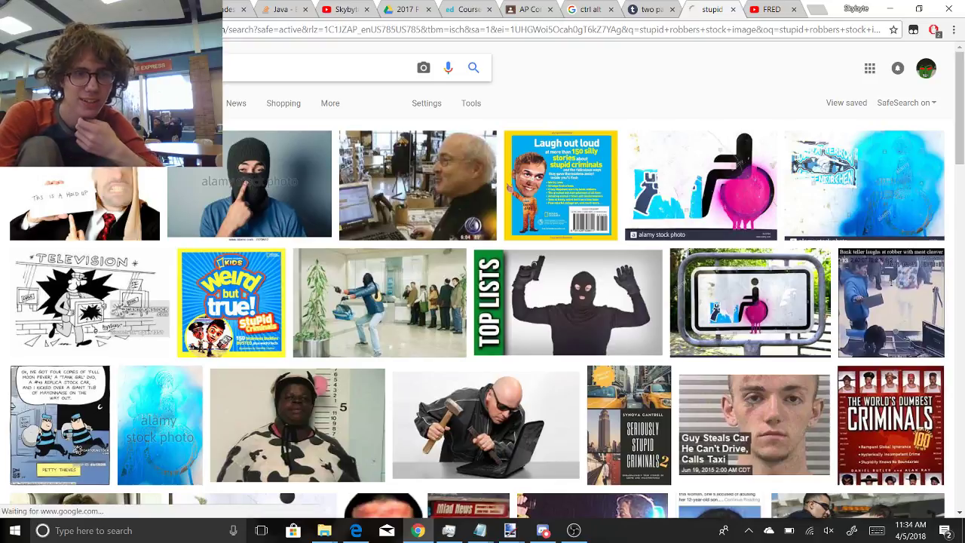
key(Return)
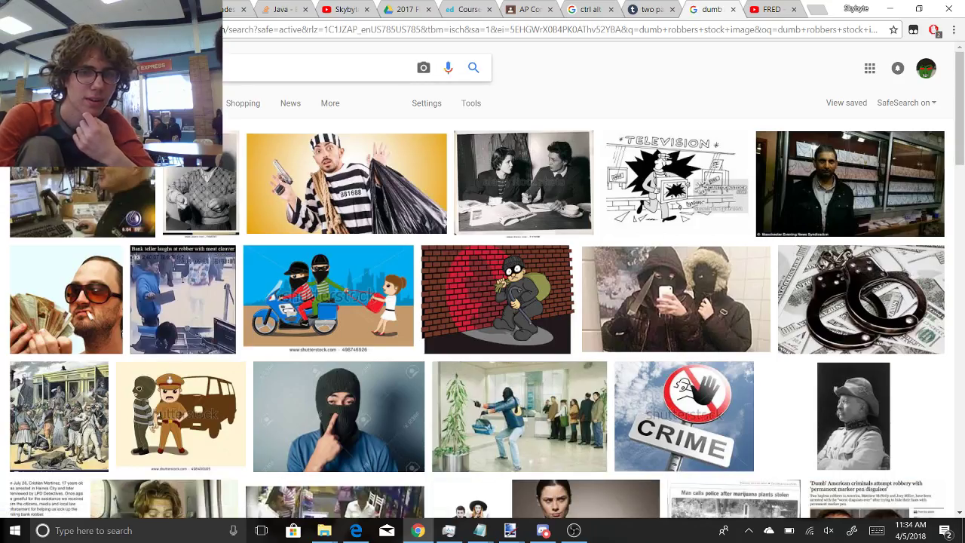
key(Return)
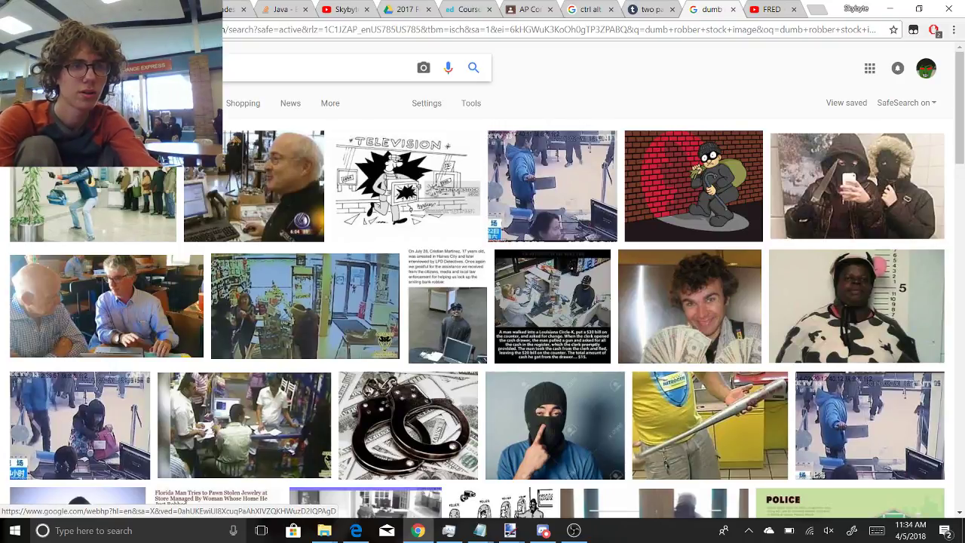
key(Return)
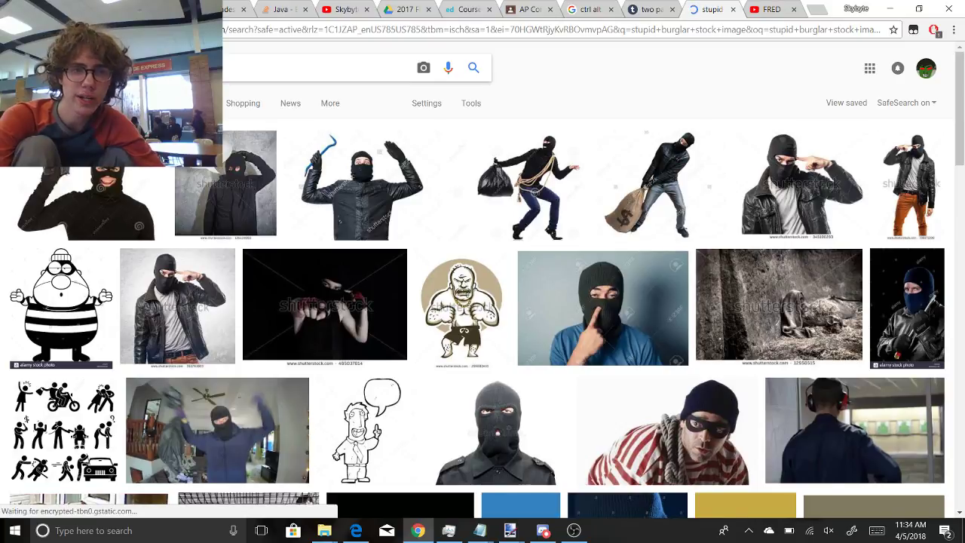
drag(961, 104, 962, 235)
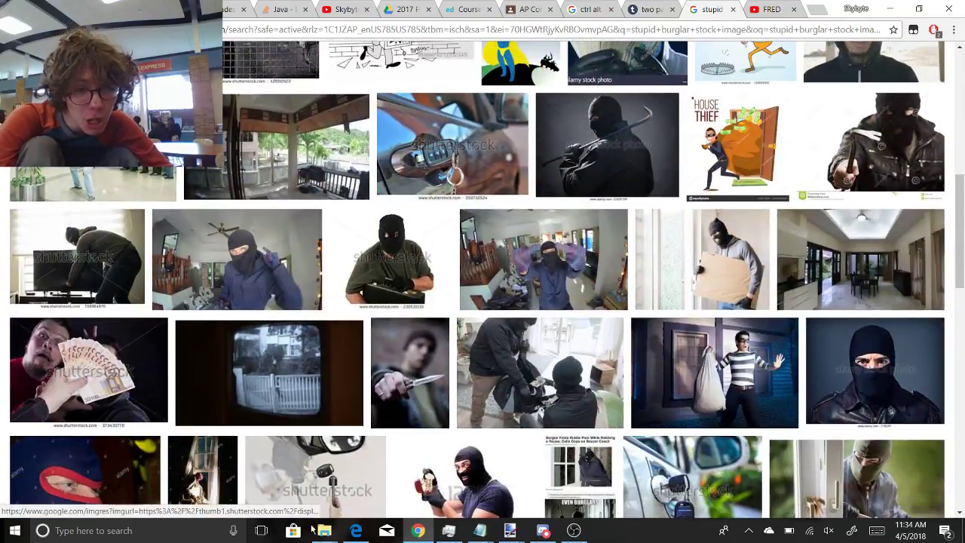
Step: Switch to File Explorer, find the lunch172 picture in the Obligatory Folder on OneDrive, and open it
mouse_move(322, 532)
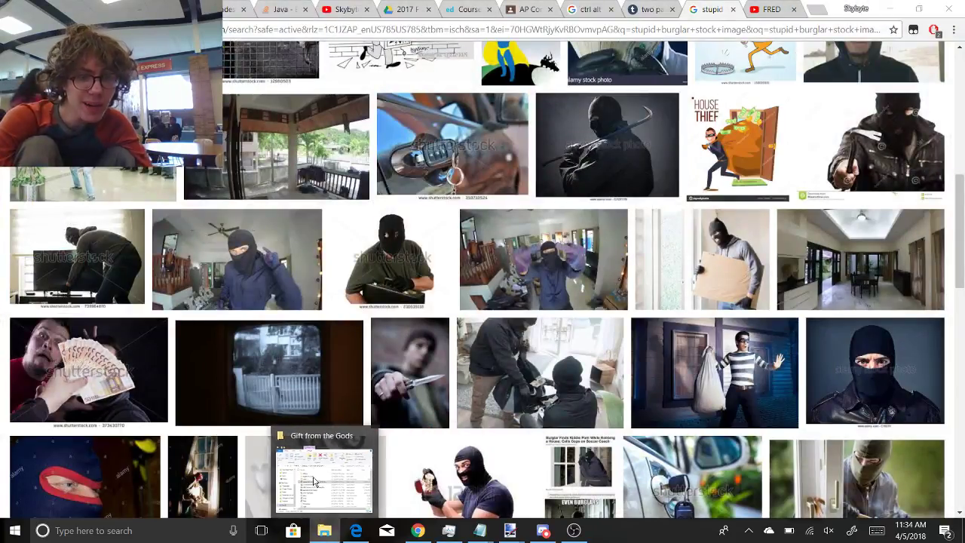
click(332, 471)
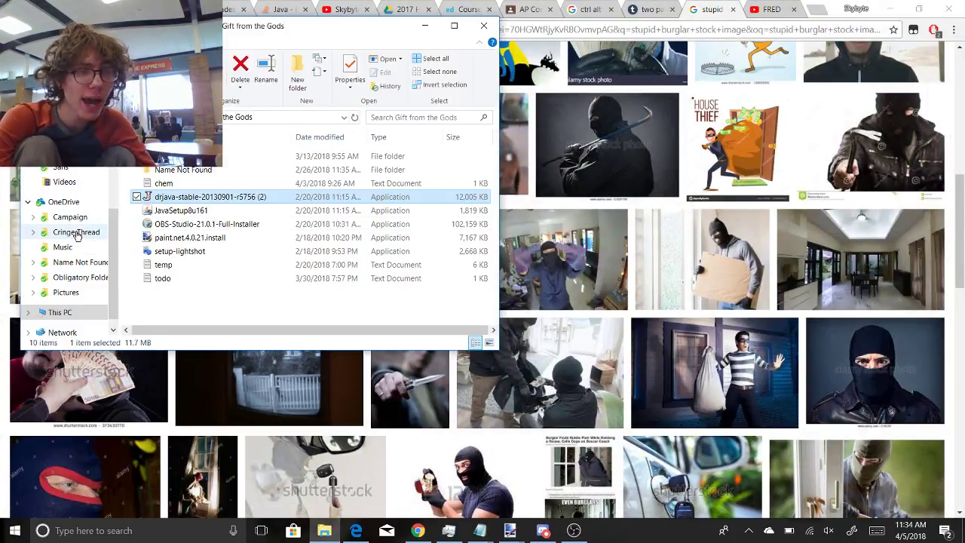
click(73, 277)
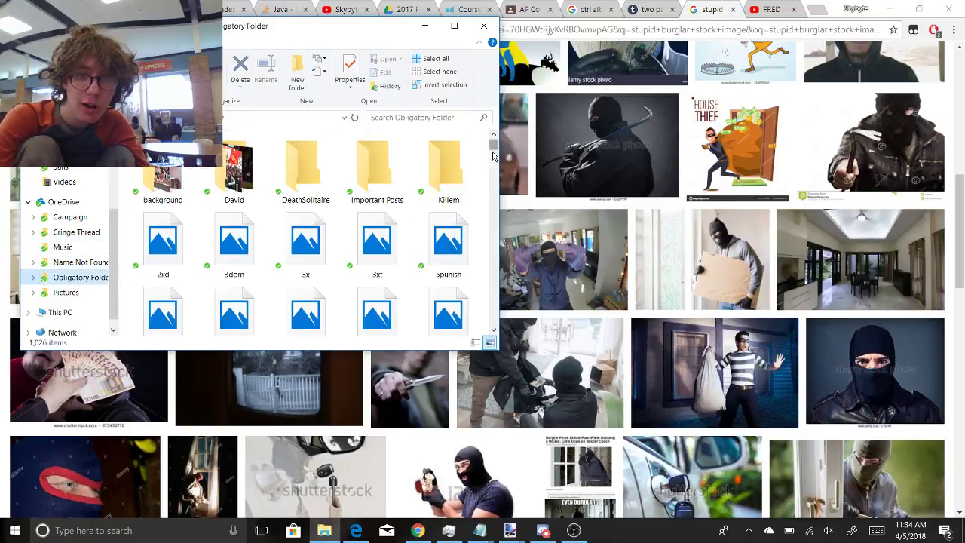
drag(494, 142, 496, 234)
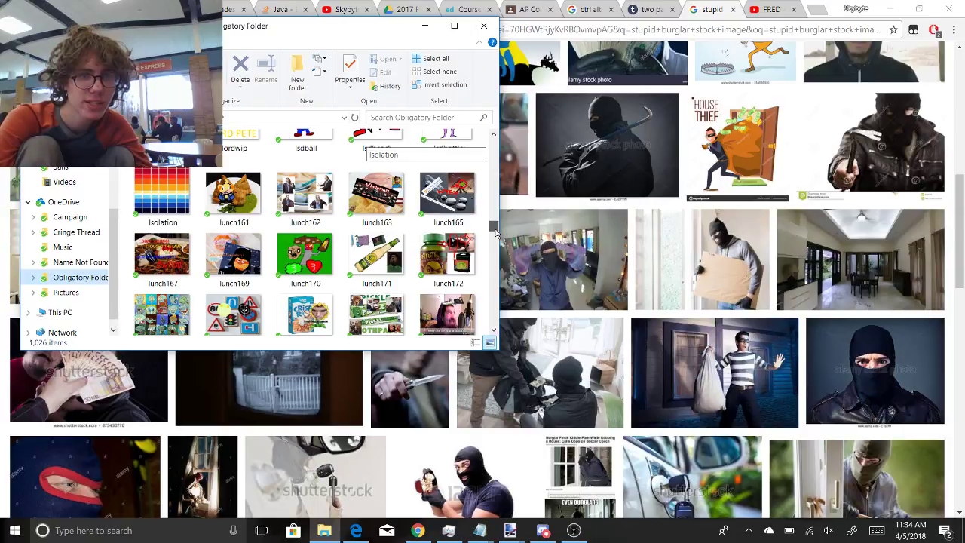
drag(495, 233, 496, 234)
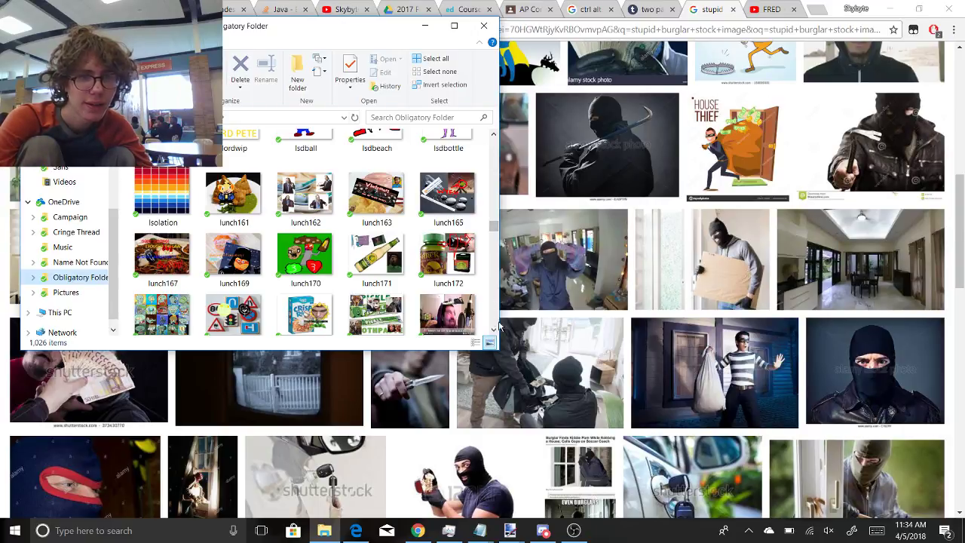
scroll(499, 326, down, 1)
click(447, 189)
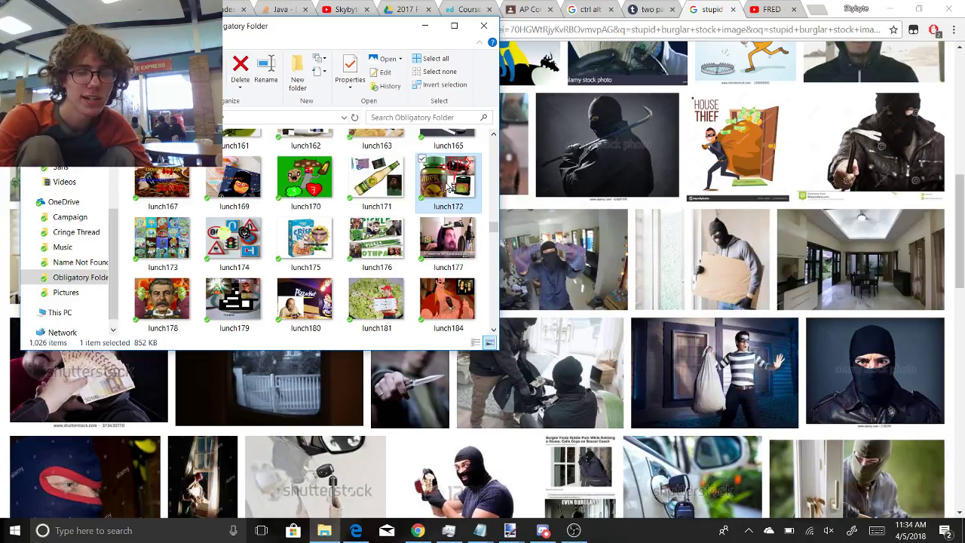
double_click(448, 187)
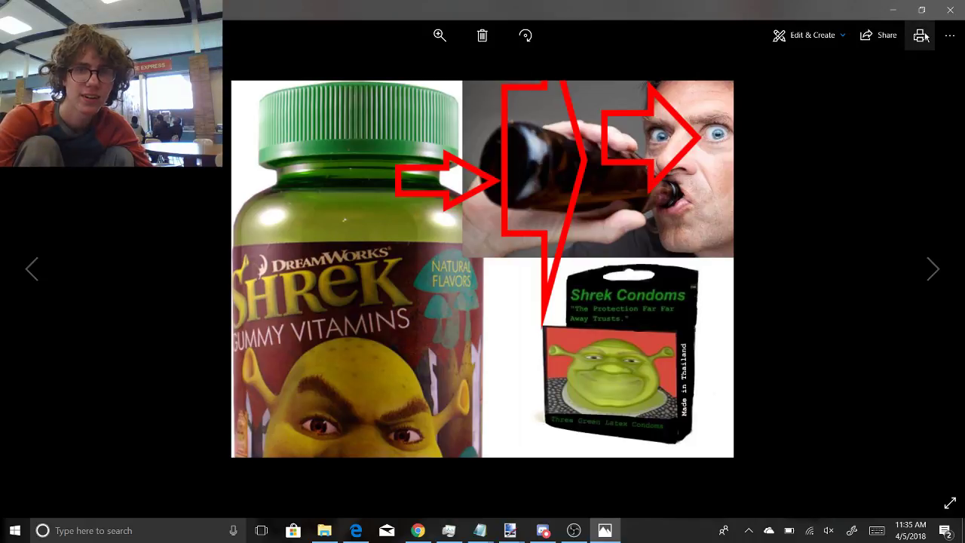
Step: Return to the browser, search images for "guy drinking stock image", and look through the results
click(892, 10)
click(963, 69)
scroll(963, 69, up, 7)
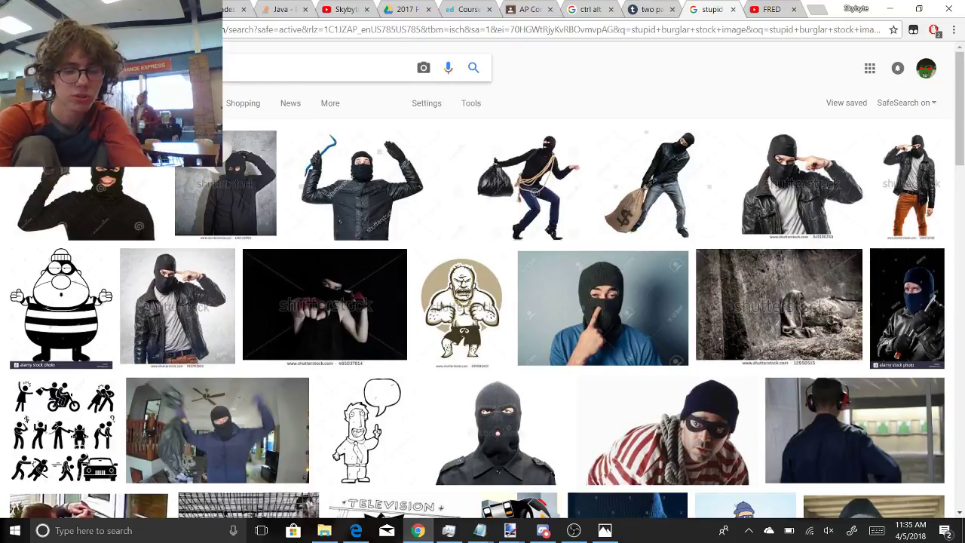
key(BackSpace)
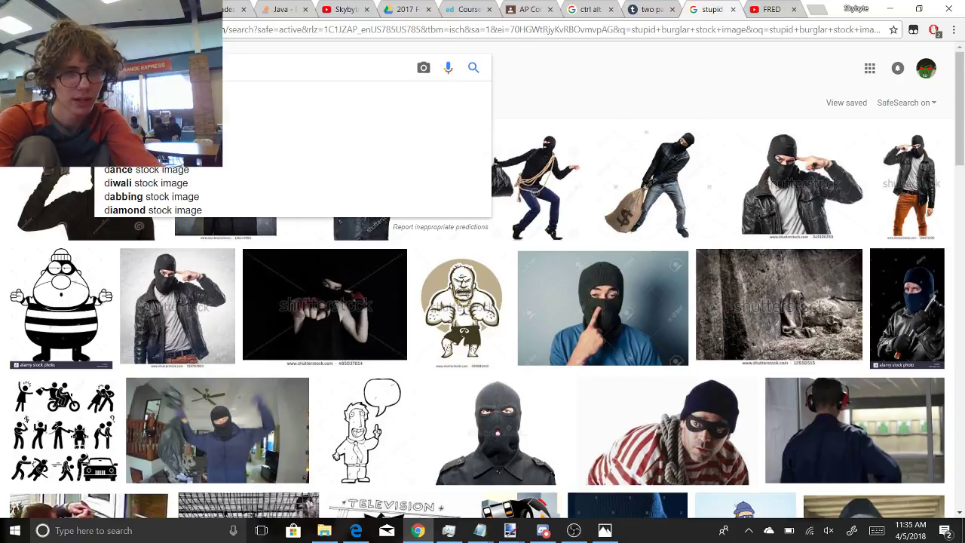
key(BackSpace)
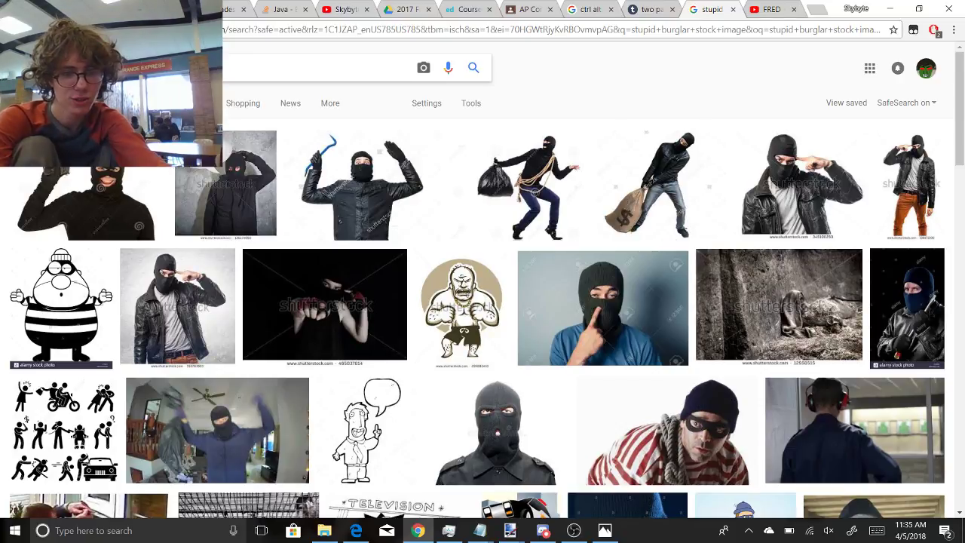
key(Return)
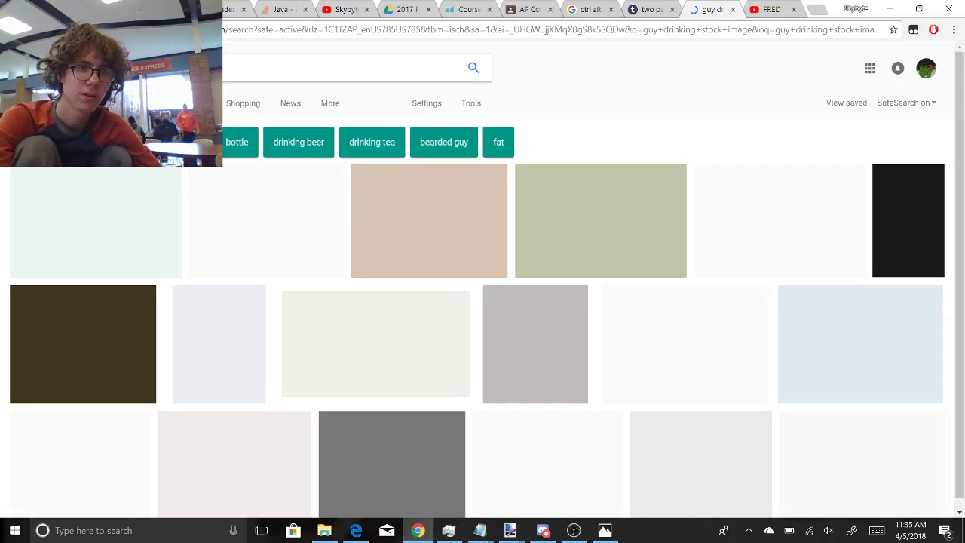
scroll(961, 217, down, 4)
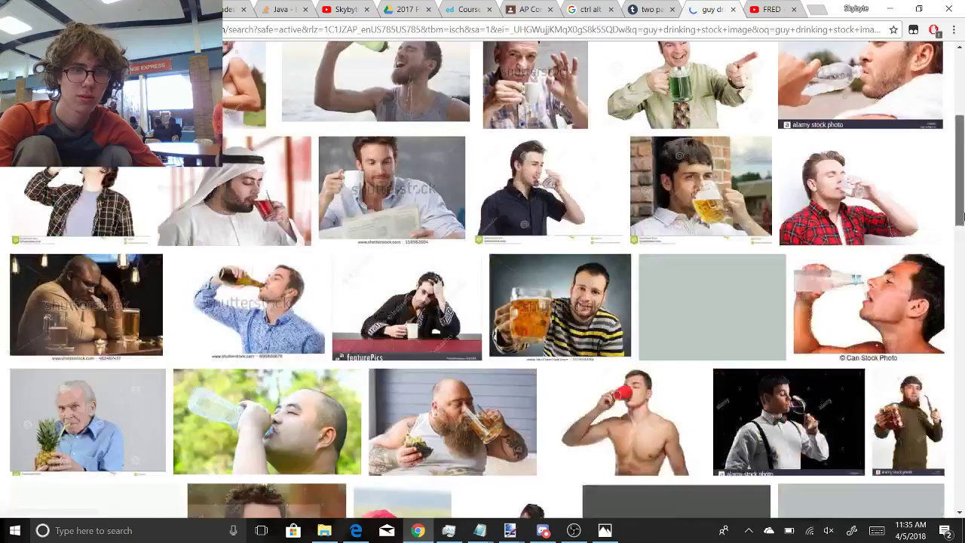
drag(961, 217, 962, 360)
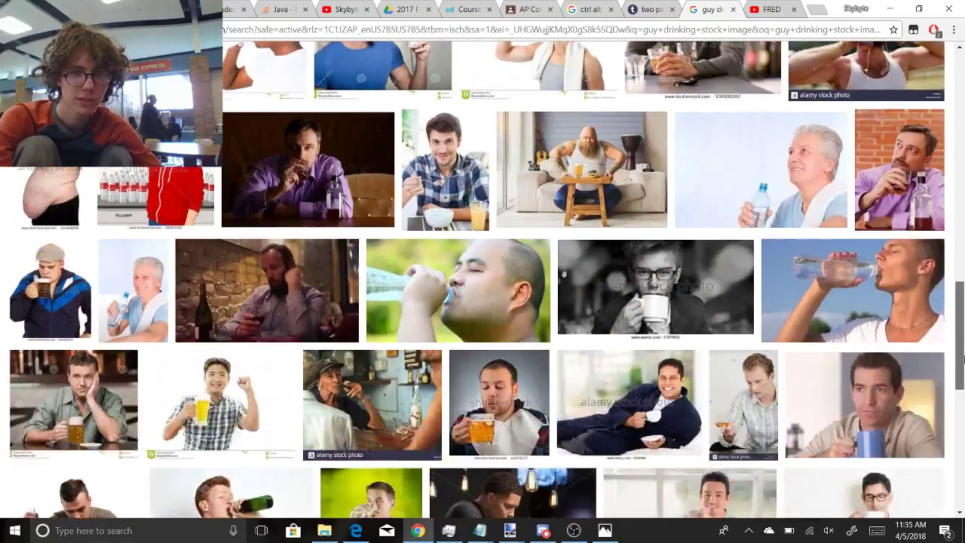
scroll(961, 360, down, 2)
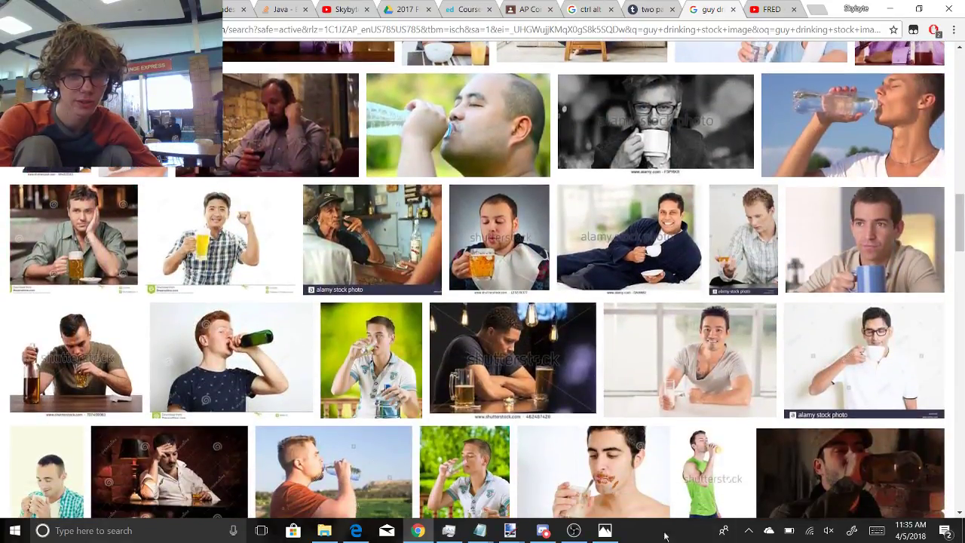
Step: Capture the man drinking from the bottle in the lunch172 picture, about 547x348, and search Google for that captured area
click(616, 532)
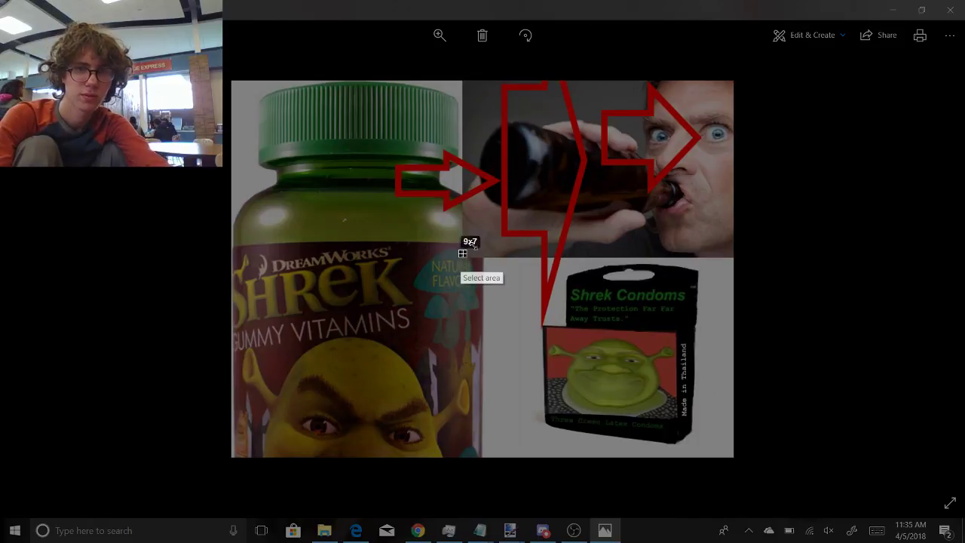
drag(462, 256, 735, 80)
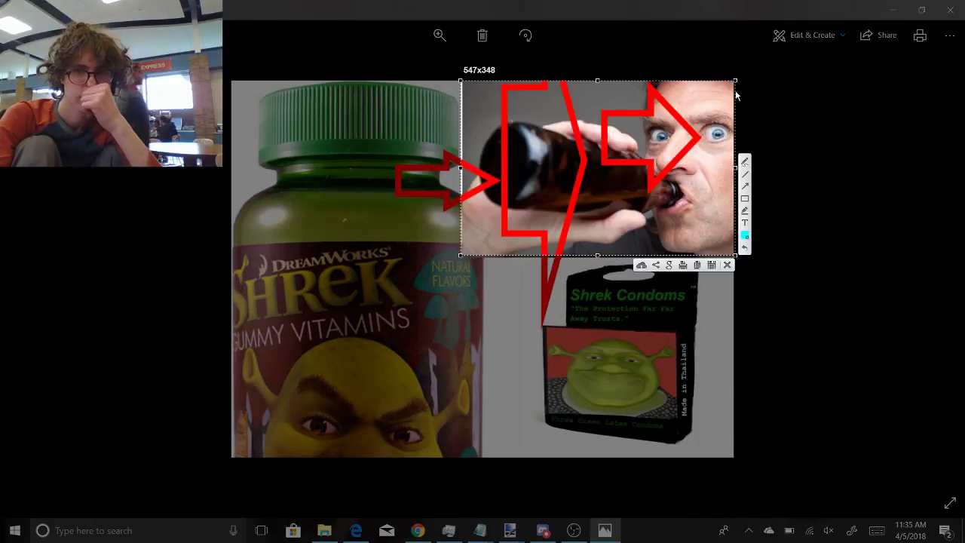
click(667, 264)
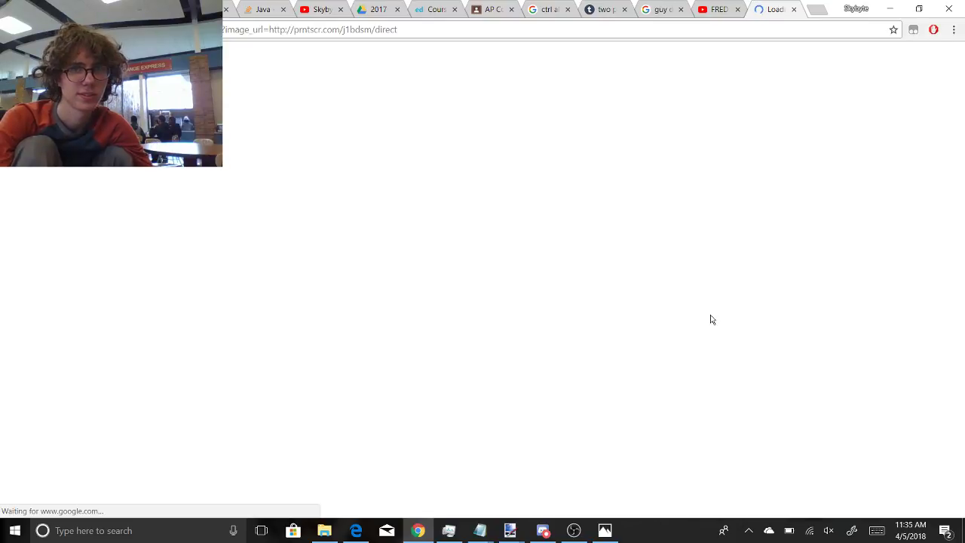
Step: Close the FRED video, guy drinking search and Tumblr tabs, leaving the reverse image search open
click(737, 9)
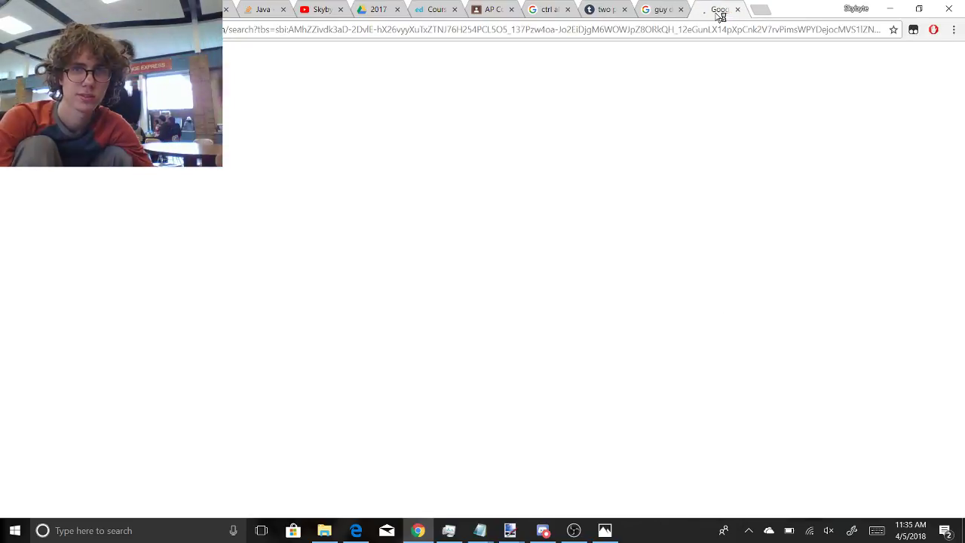
click(680, 9)
click(624, 9)
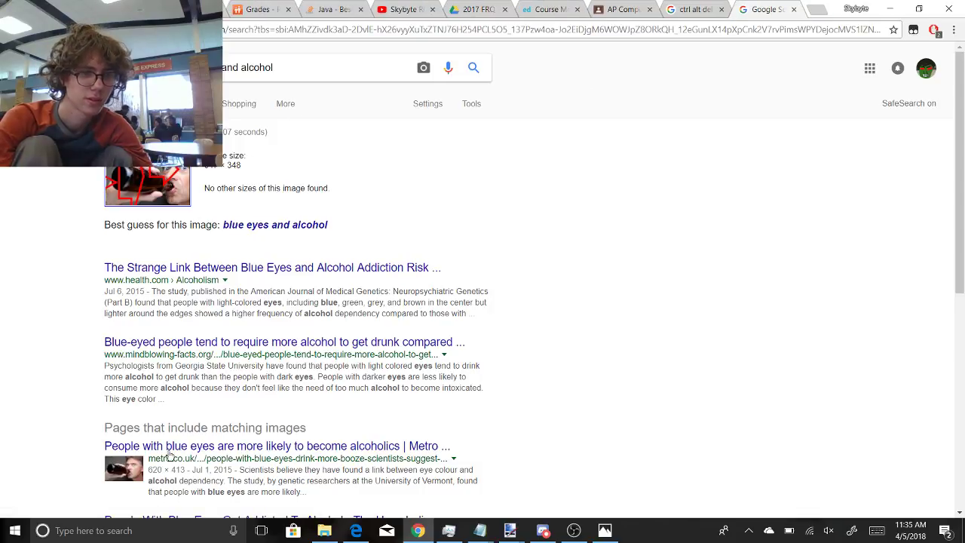
Step: Open the matching Metro image of the man drinking from the bottle and copy it to the clipboard
click(130, 472)
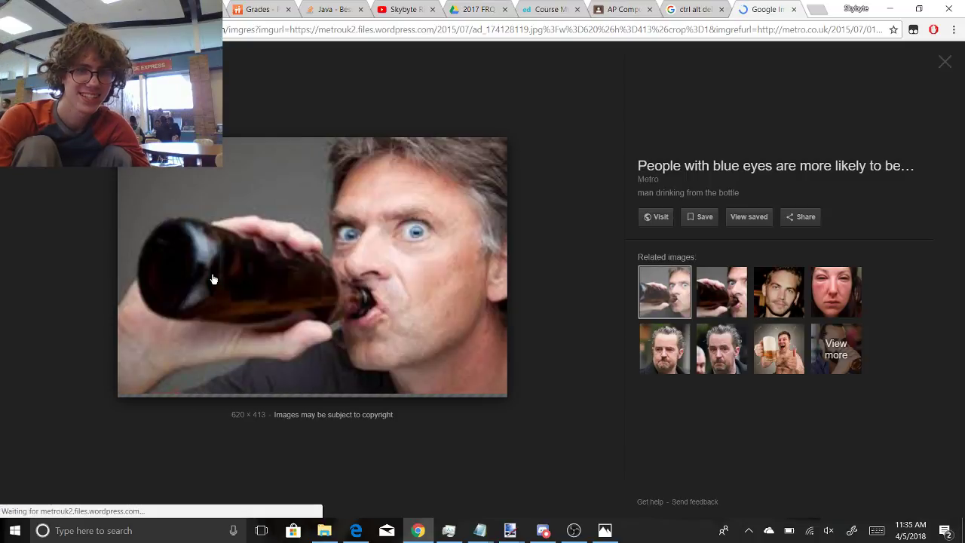
right_click(182, 255)
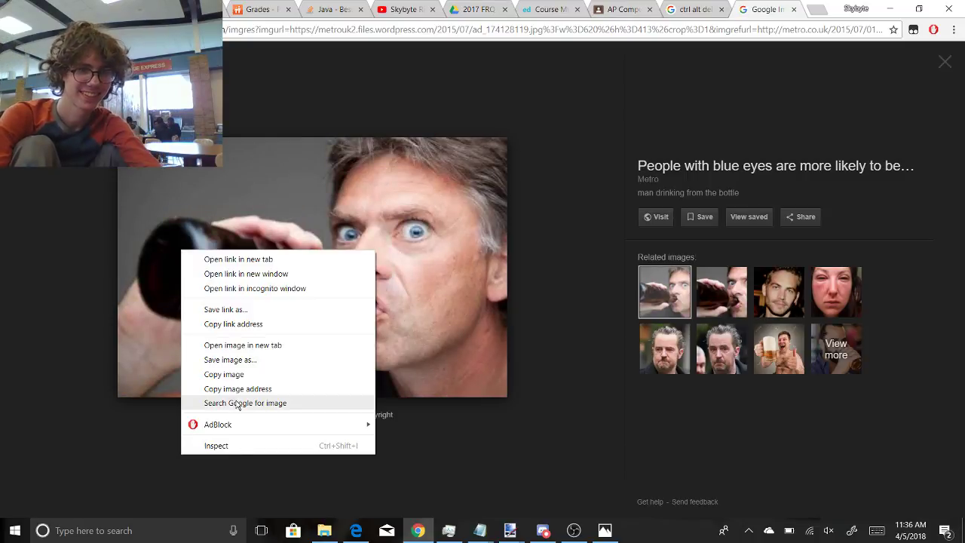
click(232, 374)
Step: Switch to the paint.net window with the cartoon figure, create a new image at the clipboard size, and paste the copied photo
mouse_move(510, 530)
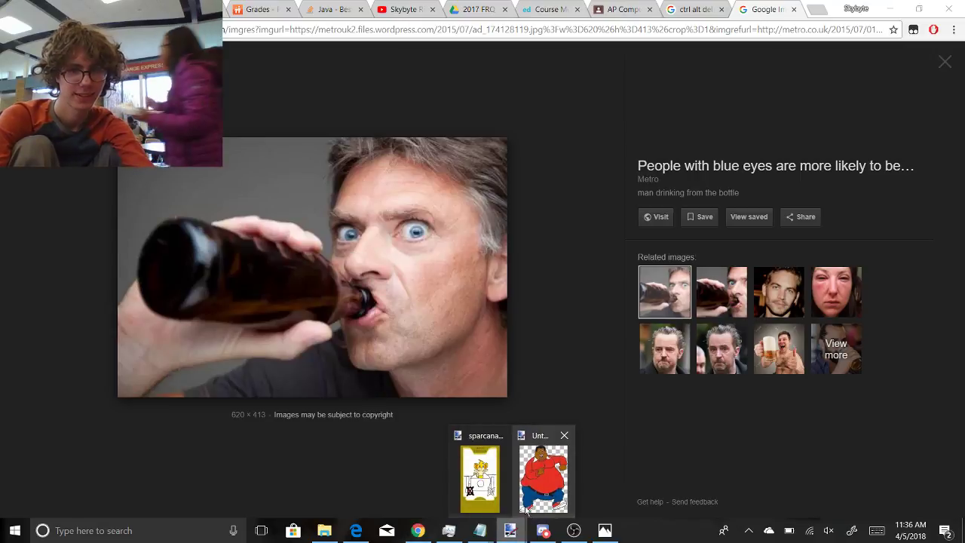
click(547, 477)
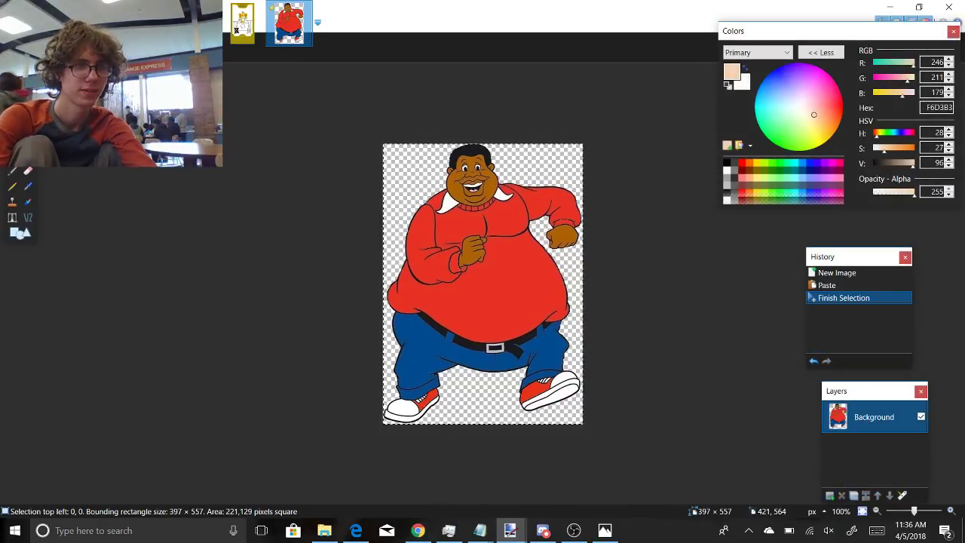
key(ctrl+n)
click(475, 343)
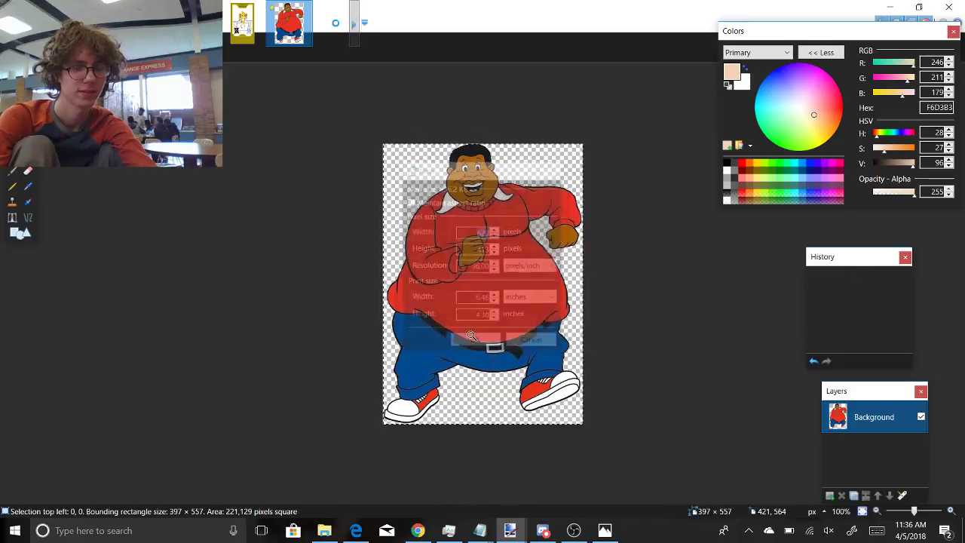
key(ctrl+v)
Step: Fit the bottle photo to the window and set up the Paintbrush with red (FF0000) as the primary colour
key(z)
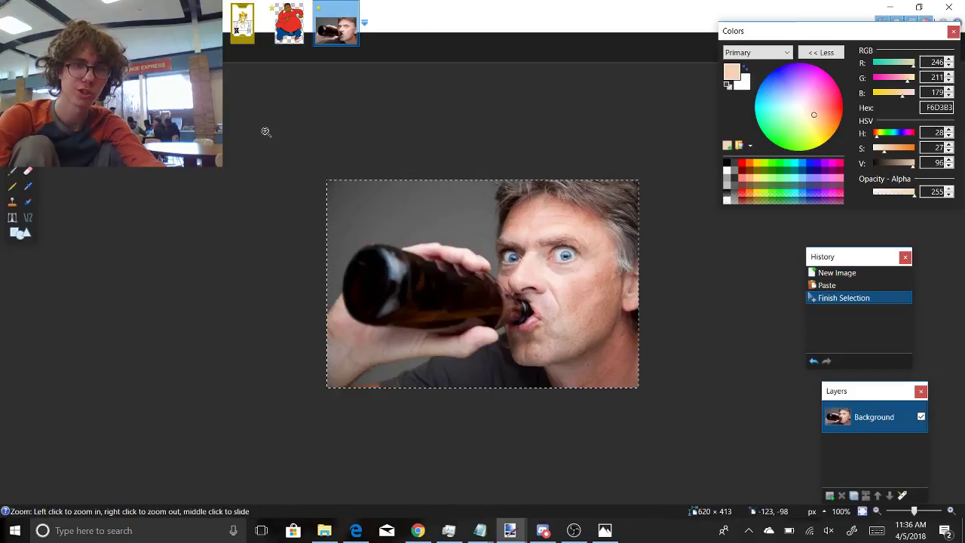
key(ctrl+b)
key(b)
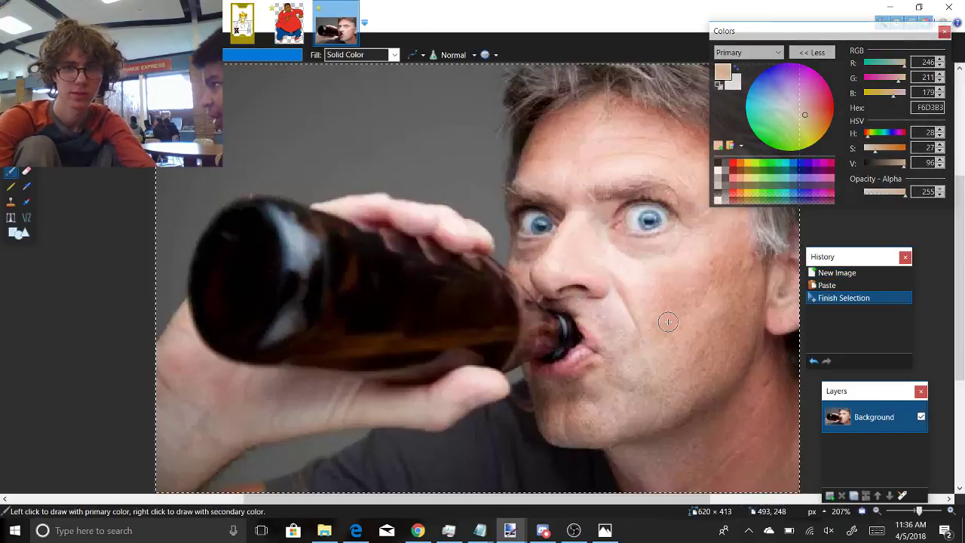
click(732, 163)
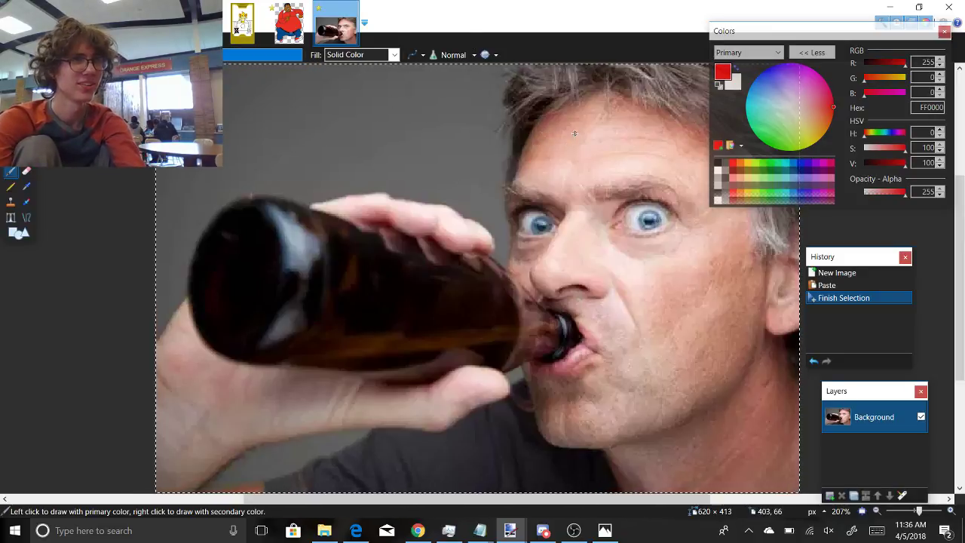
Step: Handwrite the friend's first name in red with the Paintbrush across the man's forehead
mouse_move(570, 131)
mouse_down()
mouse_move(595, 150)
mouse_move(606, 145)
mouse_move(597, 158)
mouse_move(617, 153)
mouse_up()
mouse_move(619, 147)
mouse_down()
mouse_move(633, 143)
mouse_move(631, 163)
mouse_move(653, 176)
mouse_up()
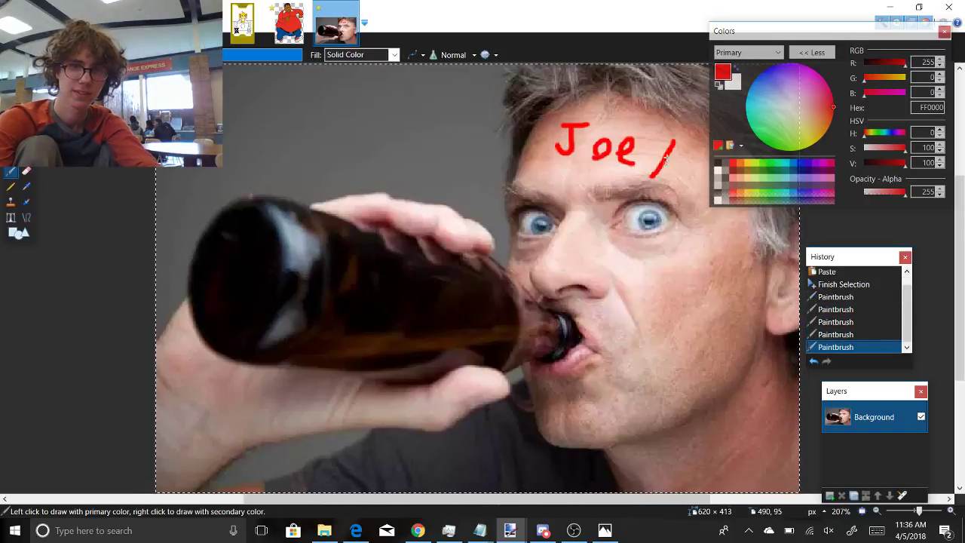
drag(658, 140, 664, 155)
Step: Add the red text "Being fucking stupid" over the bottle with the Text tool
key(t)
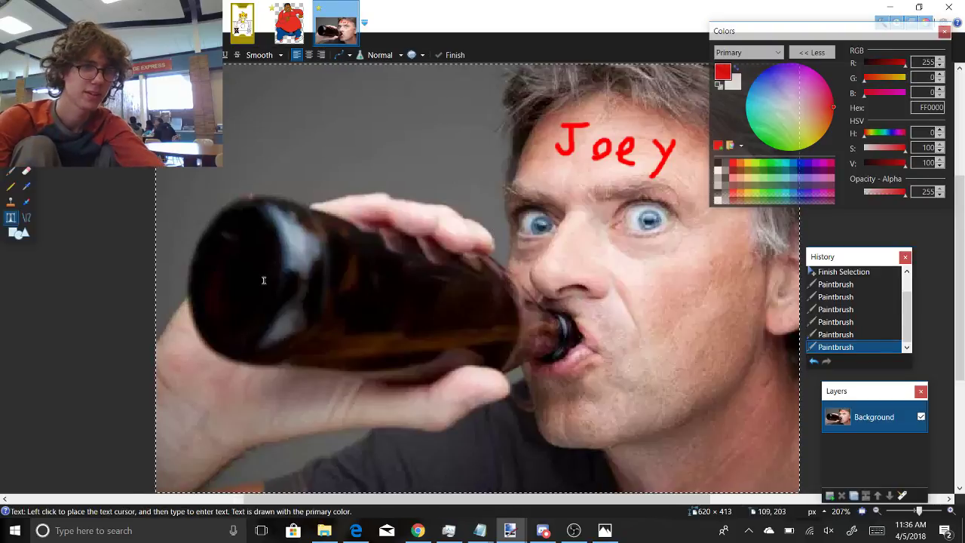
click(255, 277)
text(Being fu)
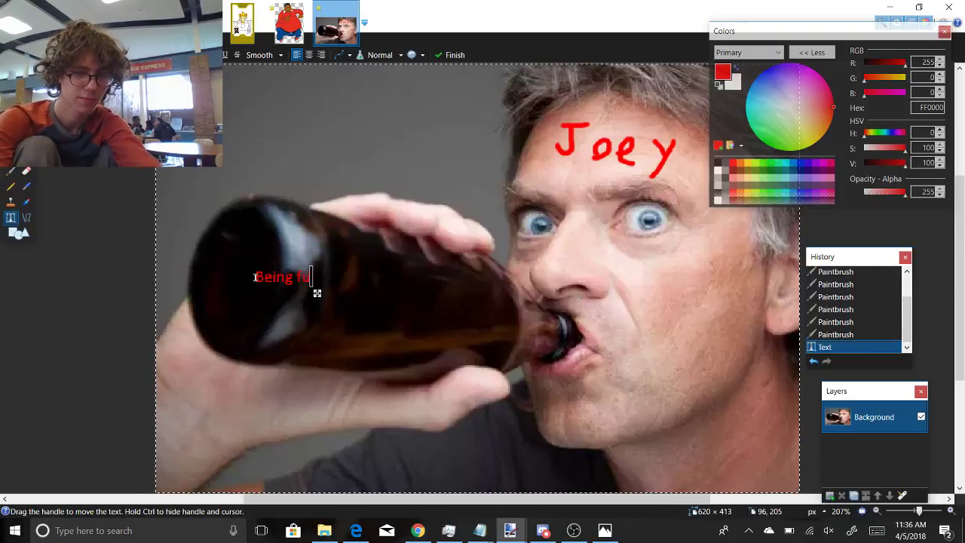
text(cking stupid)
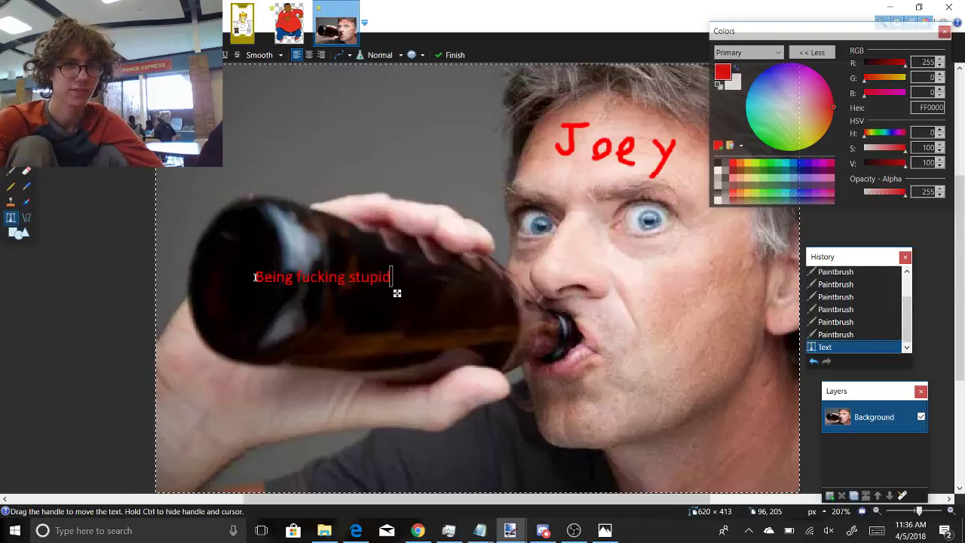
Step: Set the caption's font size to 28 and move it so it runs along the bottle towards the mouth
click(170, 54)
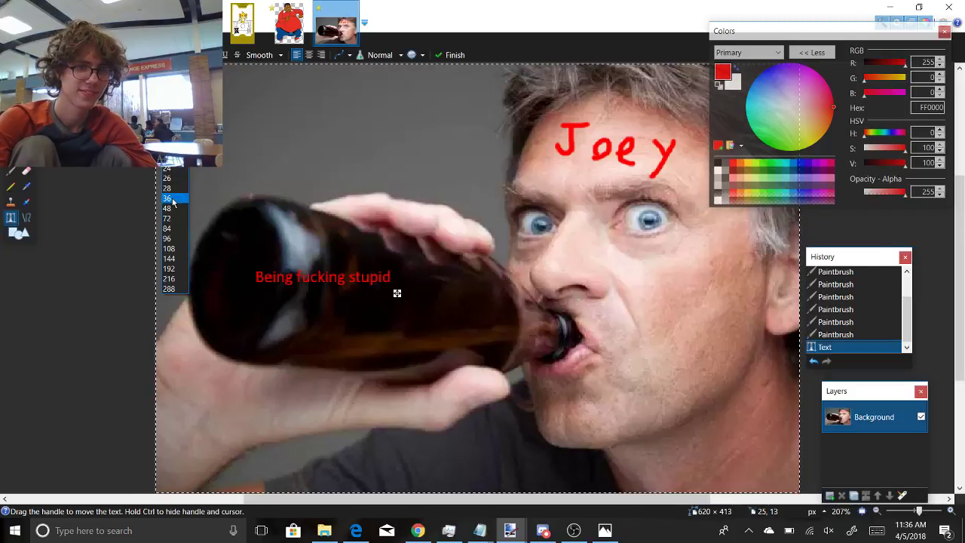
click(174, 286)
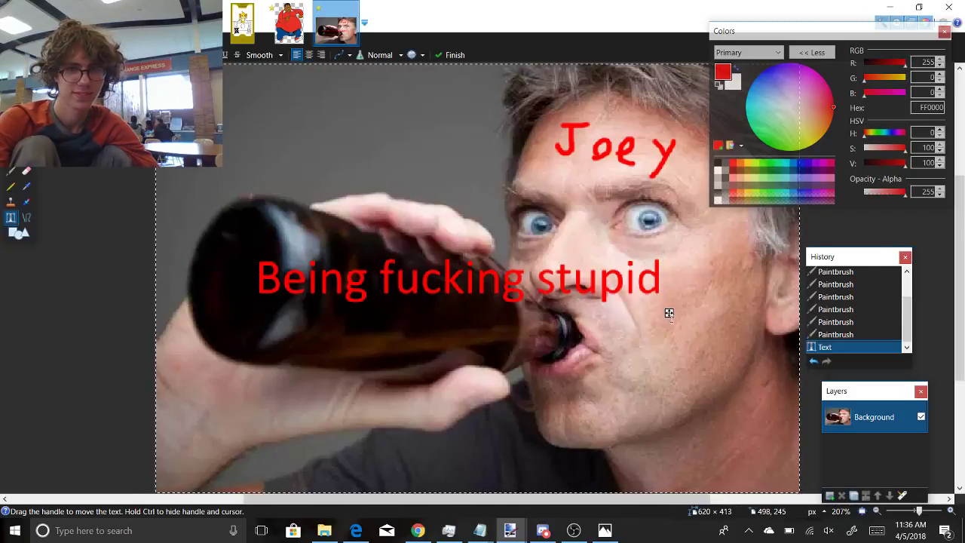
drag(668, 312, 587, 358)
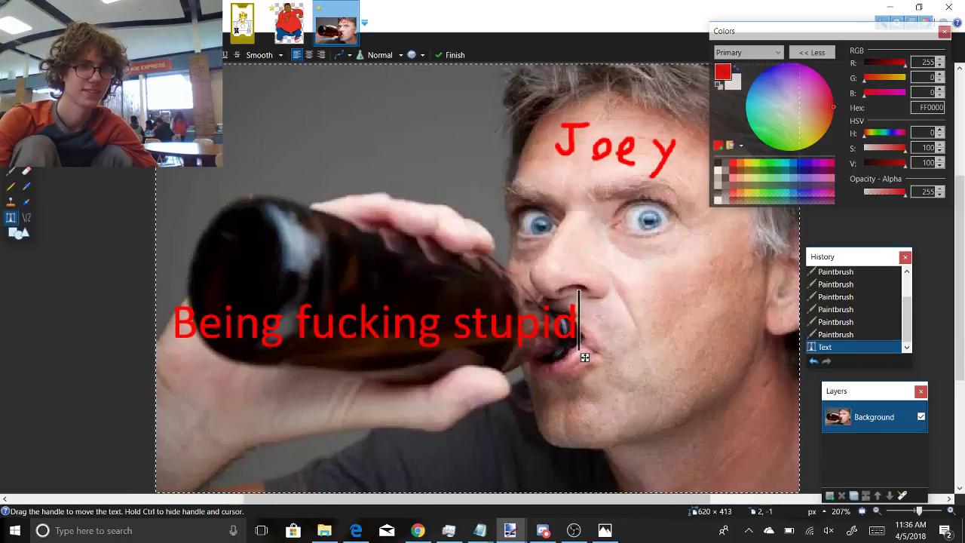
click(170, 54)
click(170, 189)
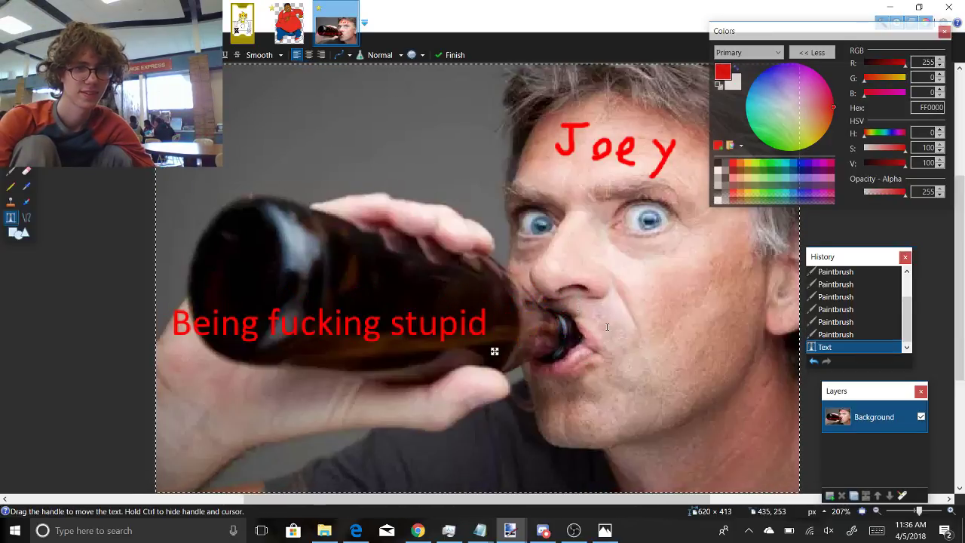
drag(497, 352, 550, 343)
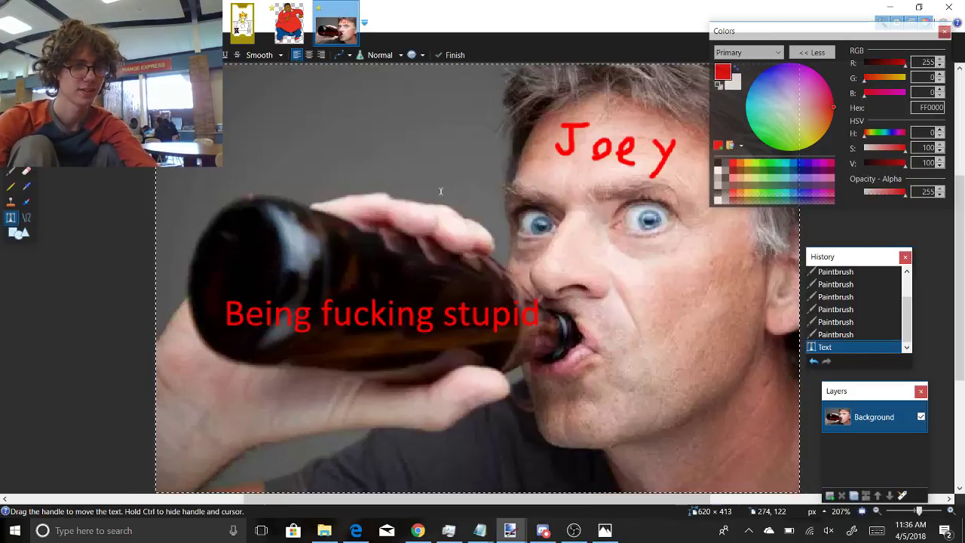
Step: Copy the edited image, switch to Discord, and upload it without a comment to the "league" channel of the server with the close-up face icon
click(395, 131)
click(555, 525)
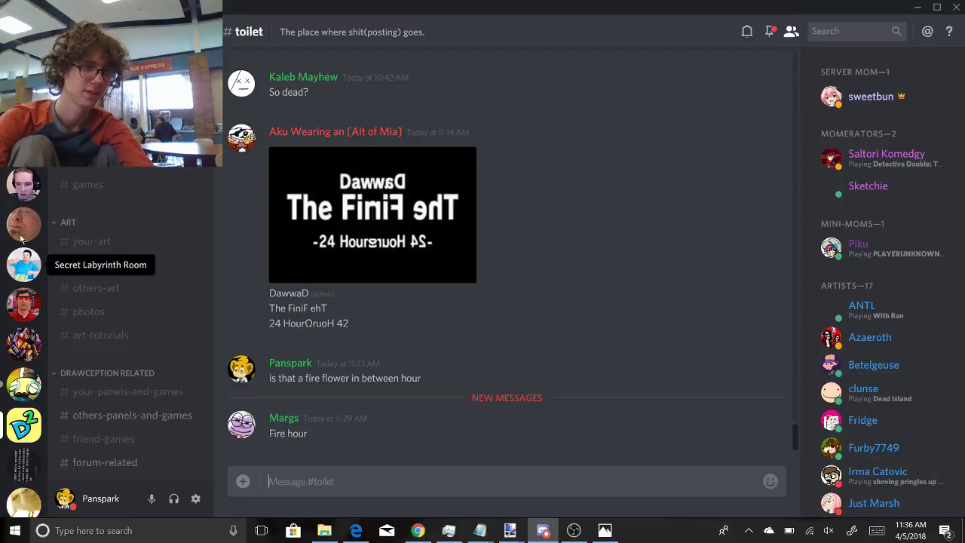
click(22, 228)
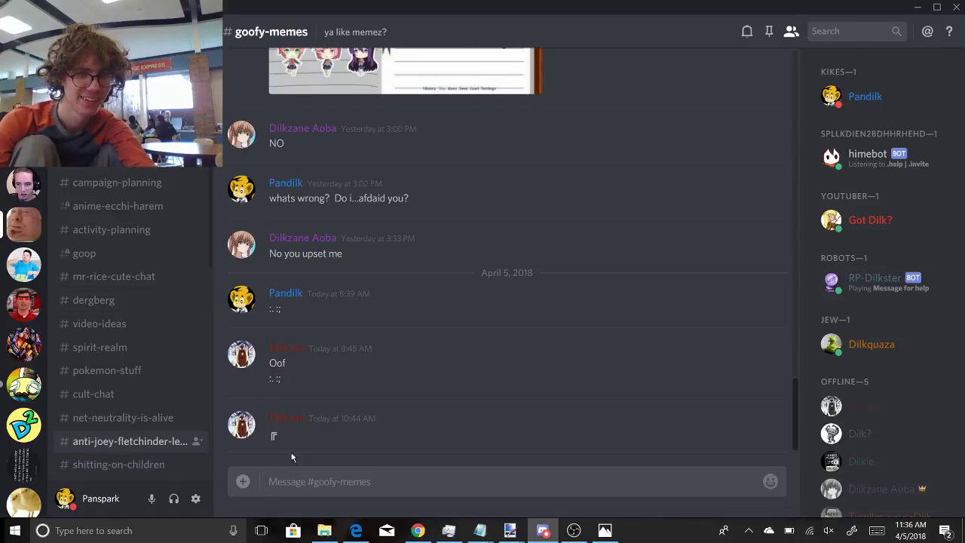
key(ctrl+v)
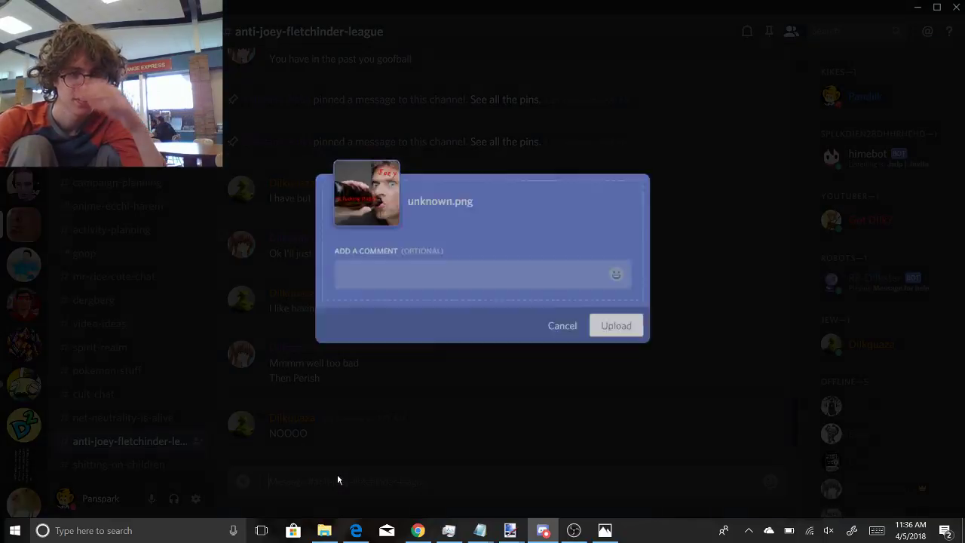
key(Return)
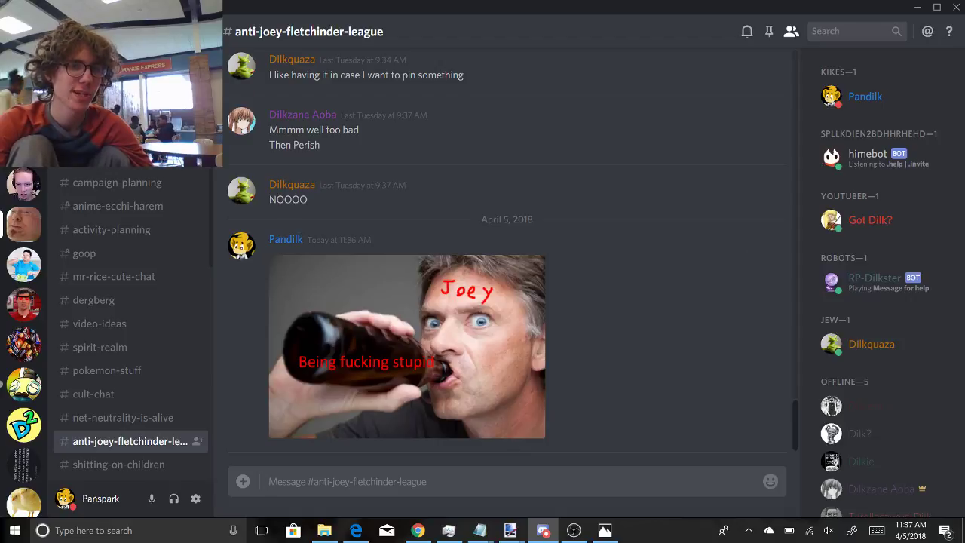
Step: Open the dilky-roy channel and go back through its history to the previous day's distorted mouth images around 10:07 PM
scroll(131, 322, up, 1)
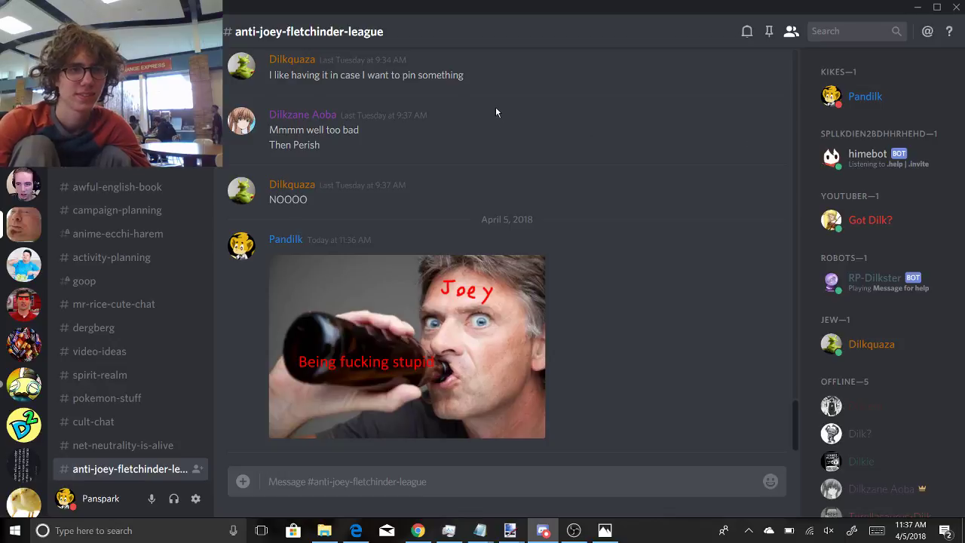
click(113, 151)
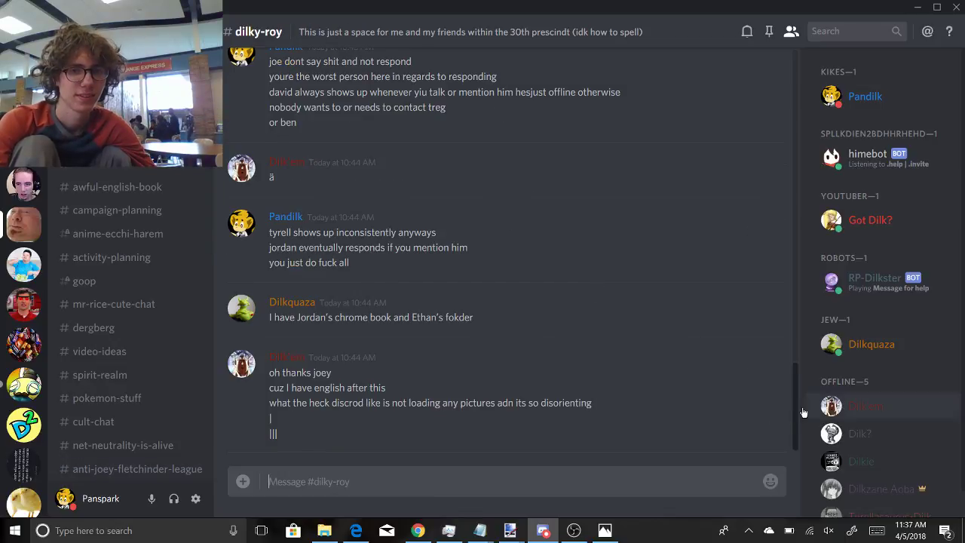
scroll(797, 405, up, 1)
drag(797, 399, 741, 118)
scroll(735, 90, up, 10)
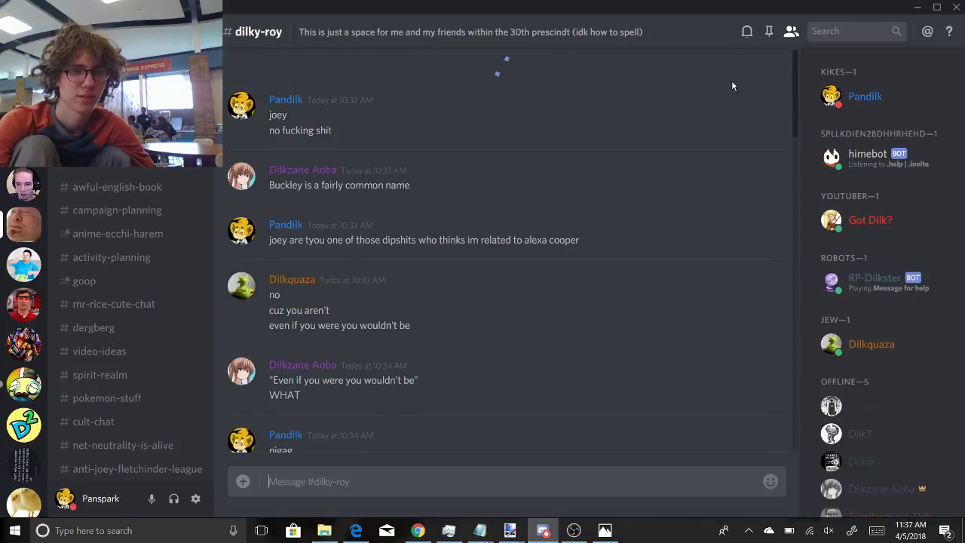
scroll(741, 97, up, 10)
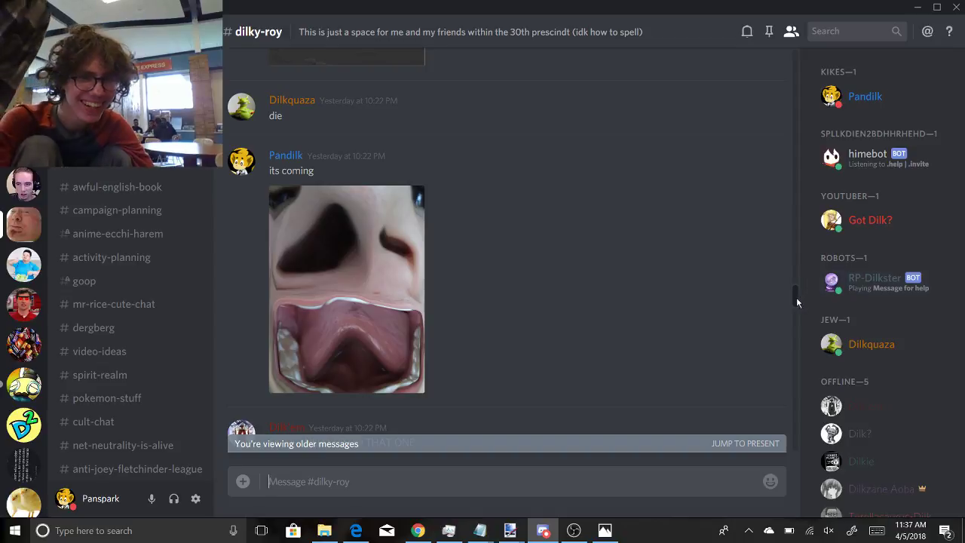
scroll(797, 296, up, 1)
drag(797, 295, 770, 148)
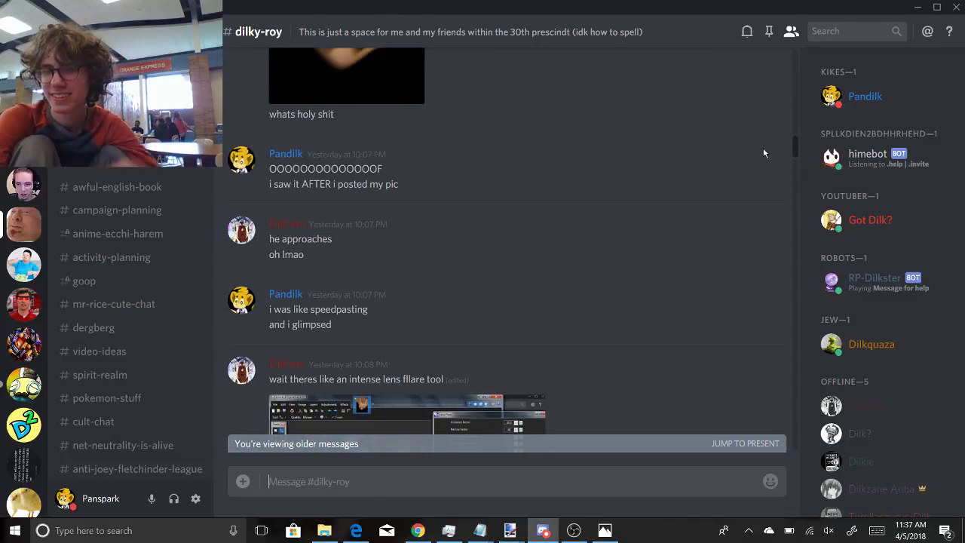
drag(763, 148, 763, 150)
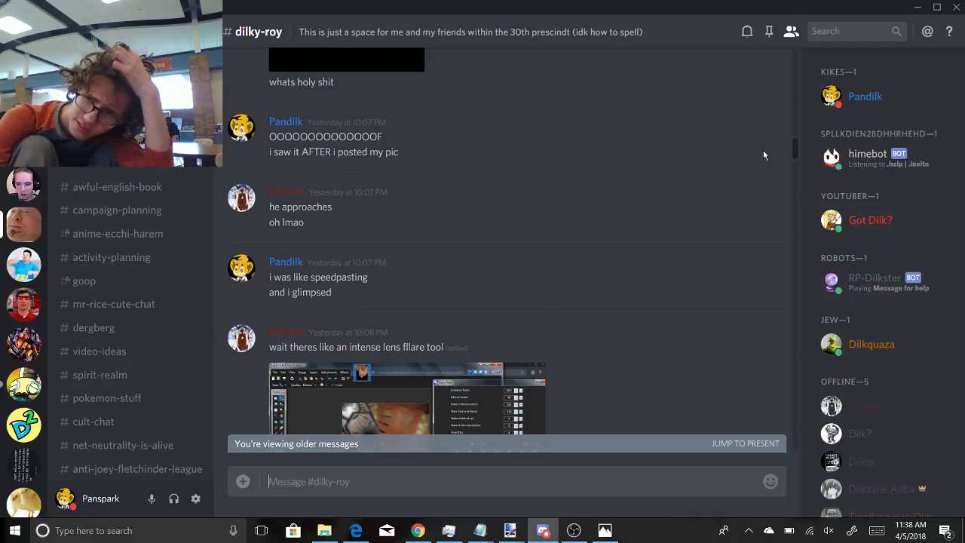
mouse_move(762, 150)
mouse_down()
mouse_move(764, 95)
mouse_move(769, 183)
mouse_move(768, 111)
mouse_move(764, 137)
mouse_up()
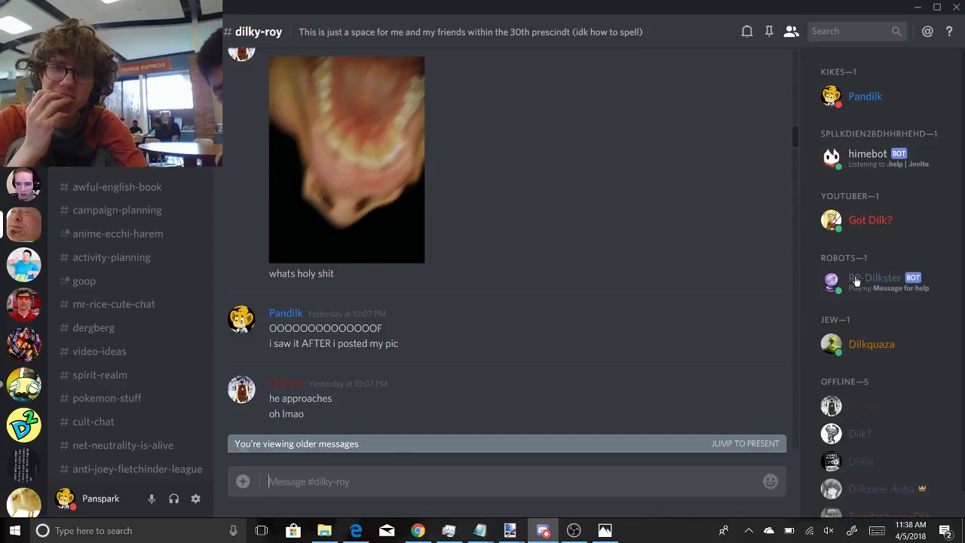
scroll(721, 155, down, 2)
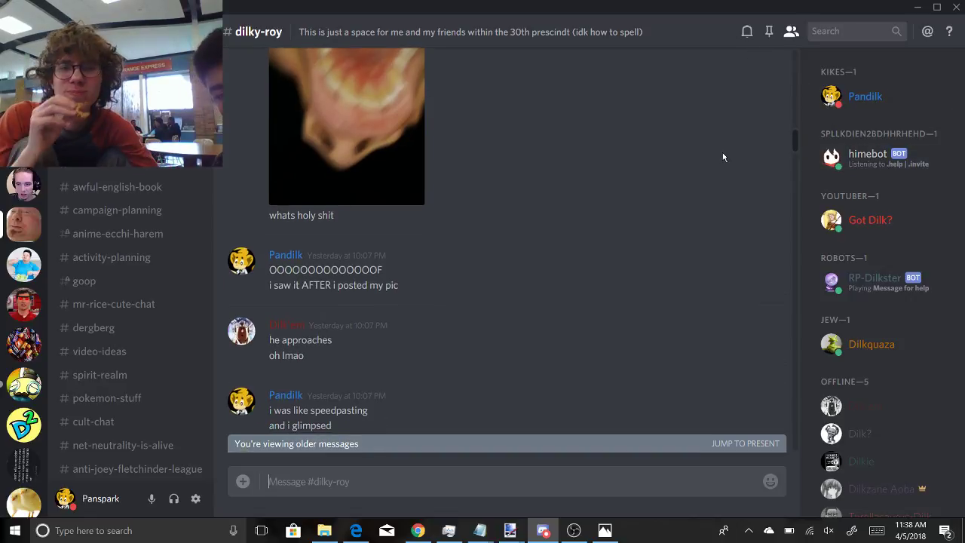
scroll(723, 157, down, 5)
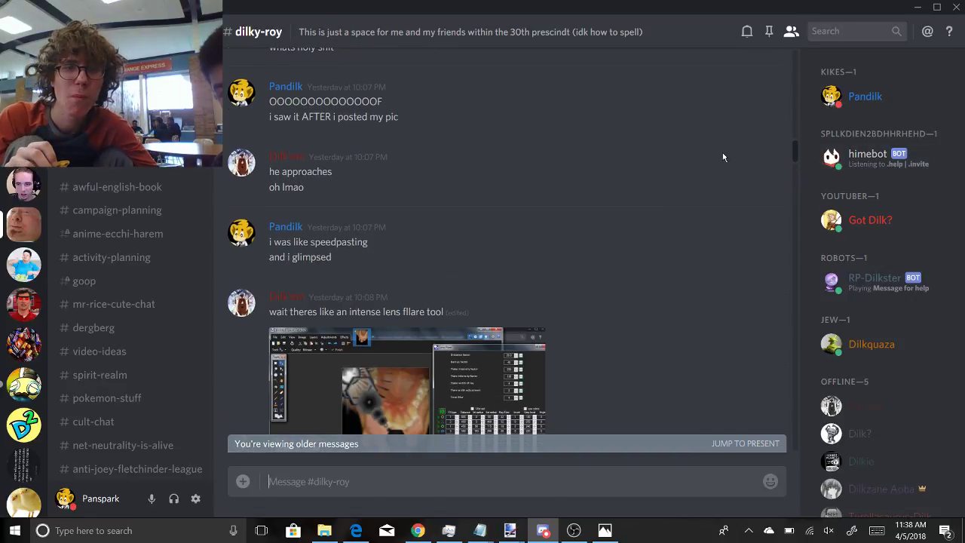
scroll(722, 157, down, 4)
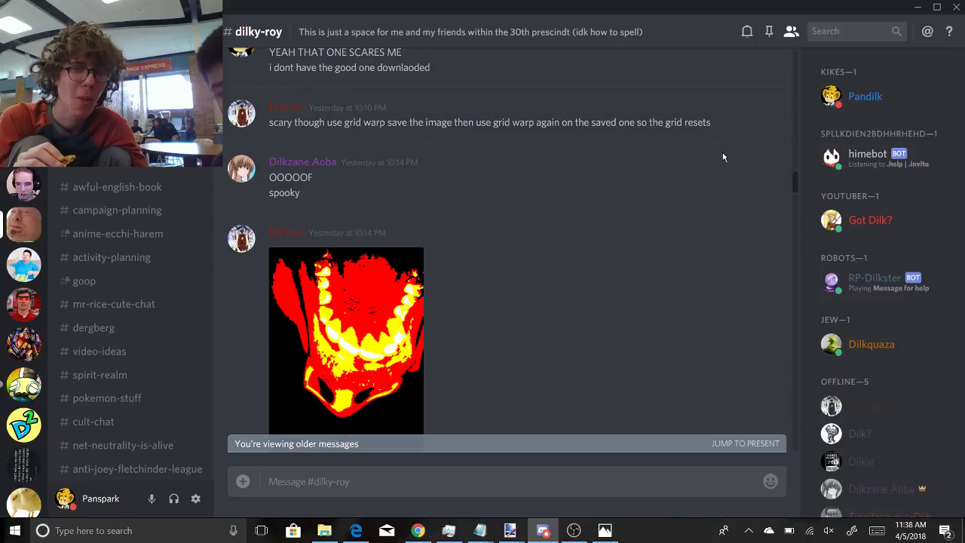
scroll(722, 152, down, 5)
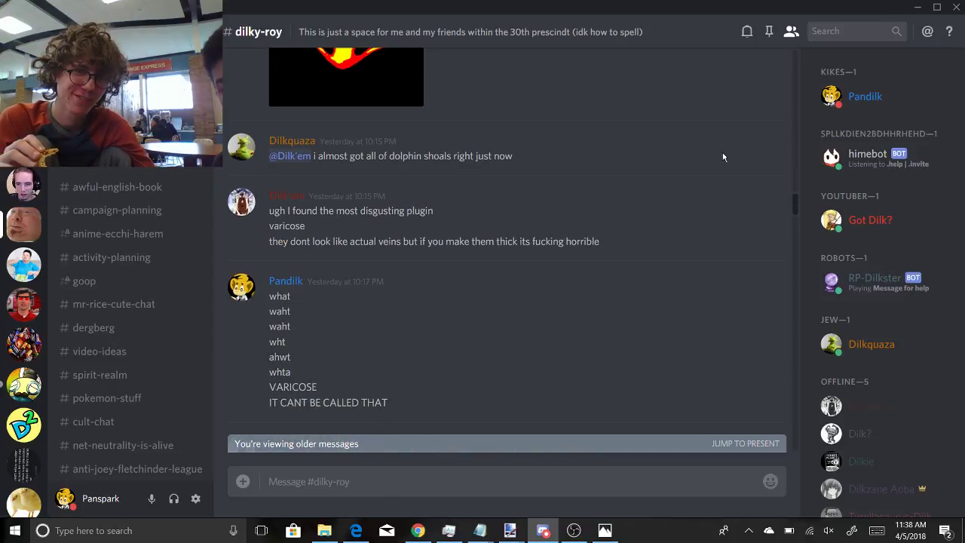
scroll(722, 151, down, 9)
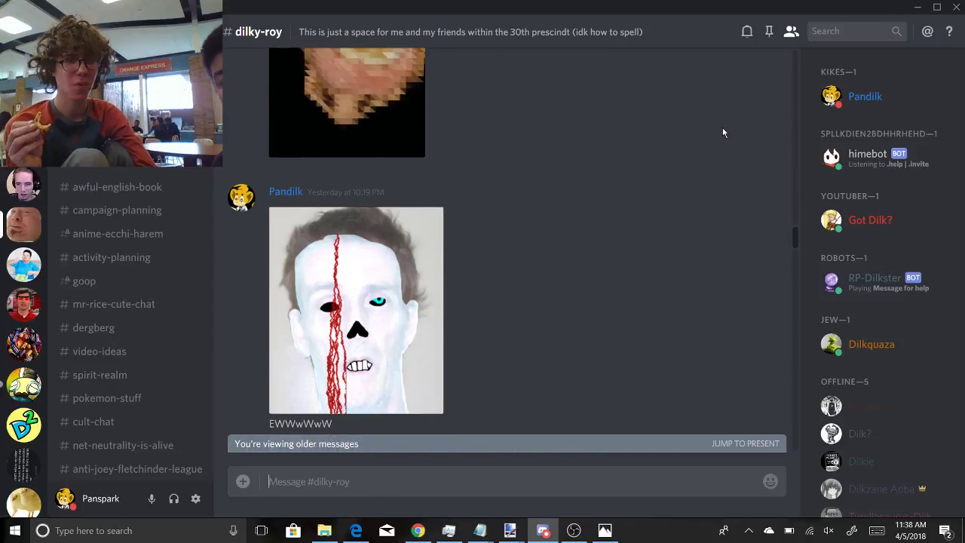
scroll(722, 129, down, 3)
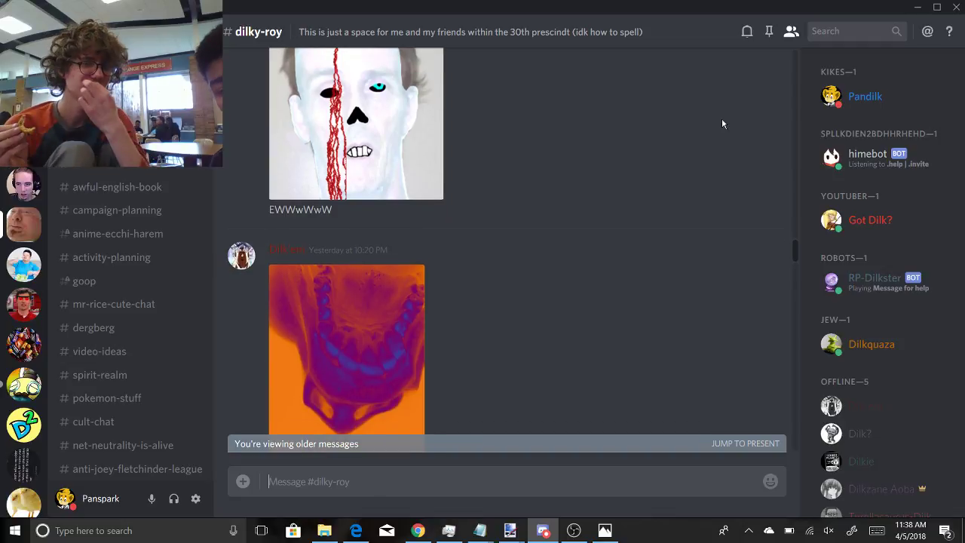
scroll(721, 115, down, 2)
scroll(721, 114, down, 5)
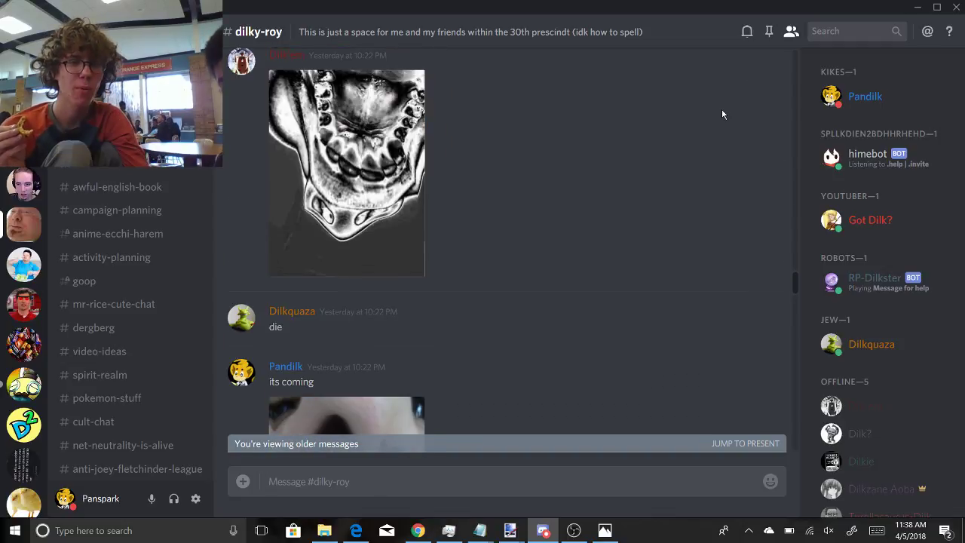
scroll(721, 113, down, 2)
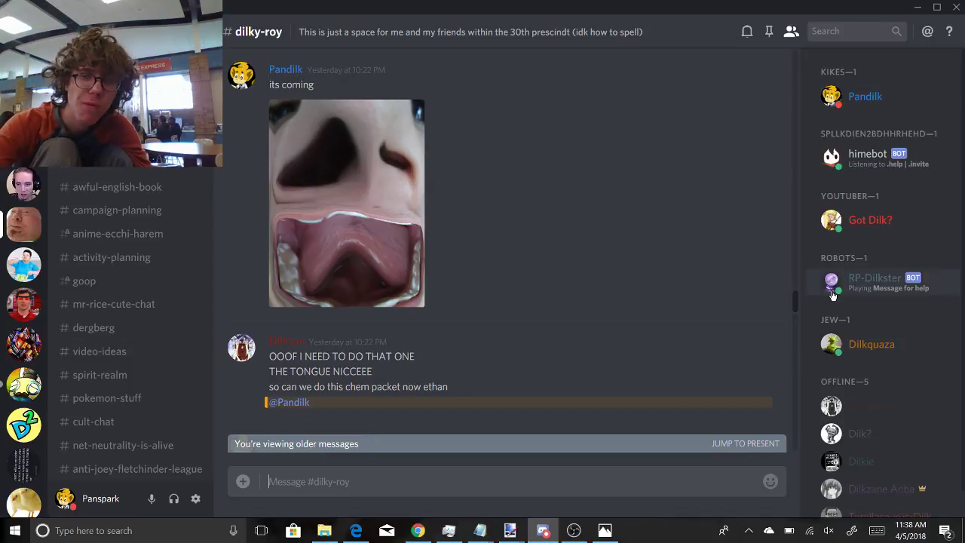
drag(793, 302, 789, 368)
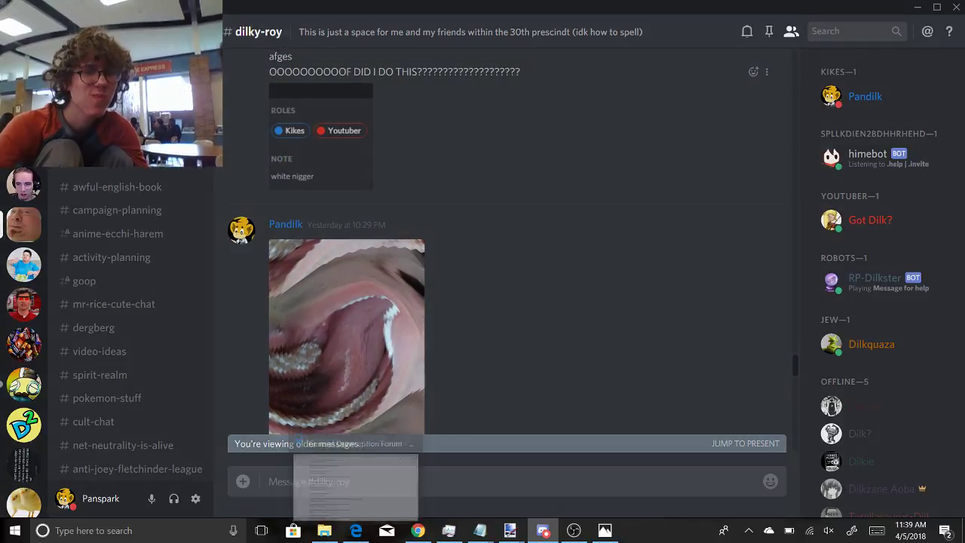
Step: Open the full profile of the online member with the green creature avatar
click(320, 132)
click(655, 149)
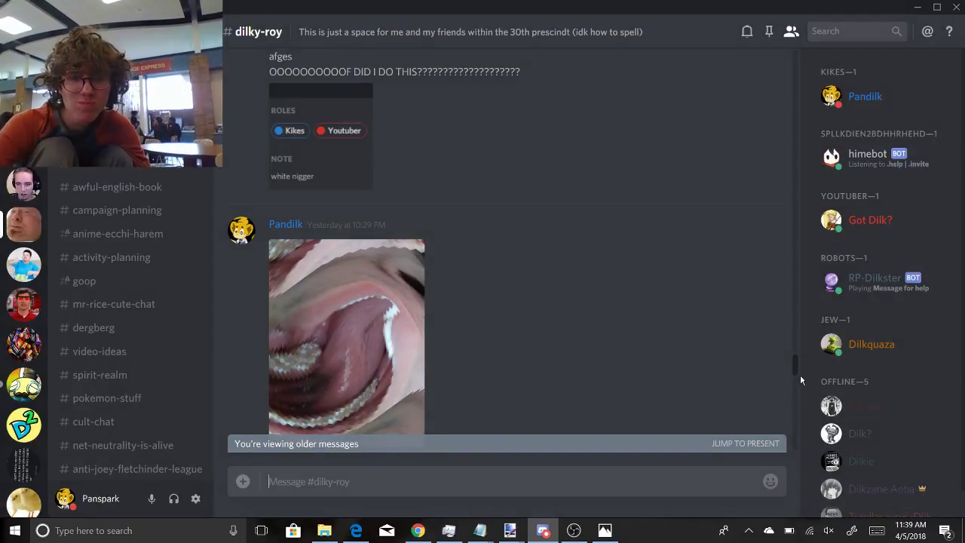
click(829, 343)
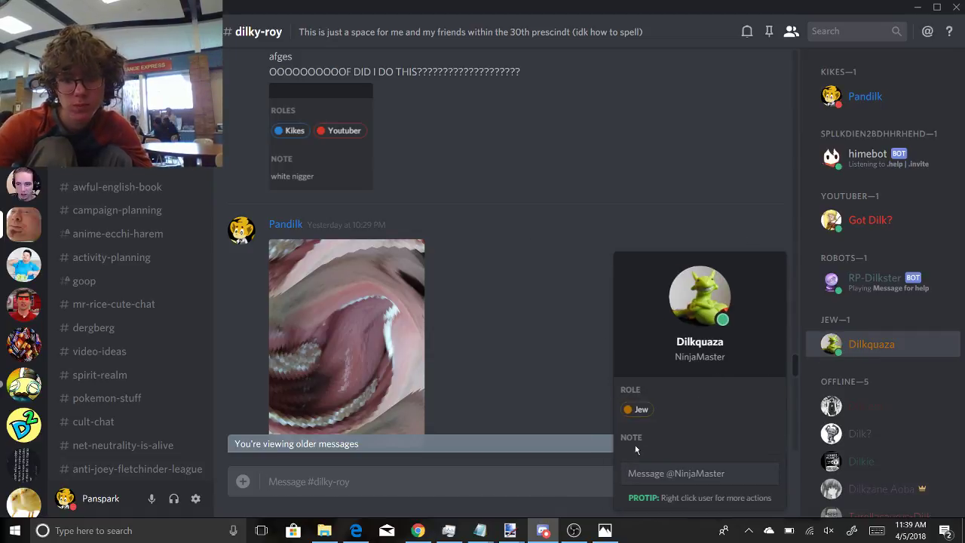
right_click(823, 359)
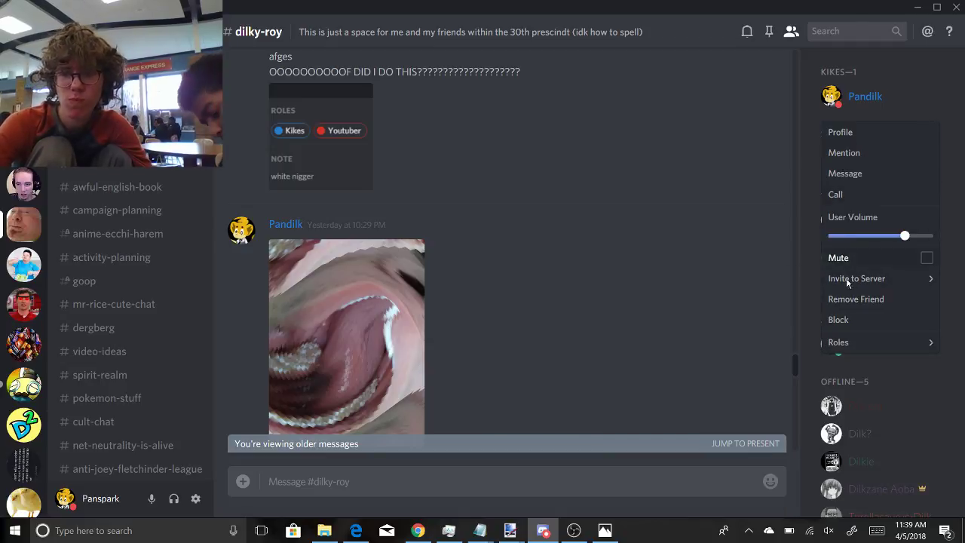
click(812, 347)
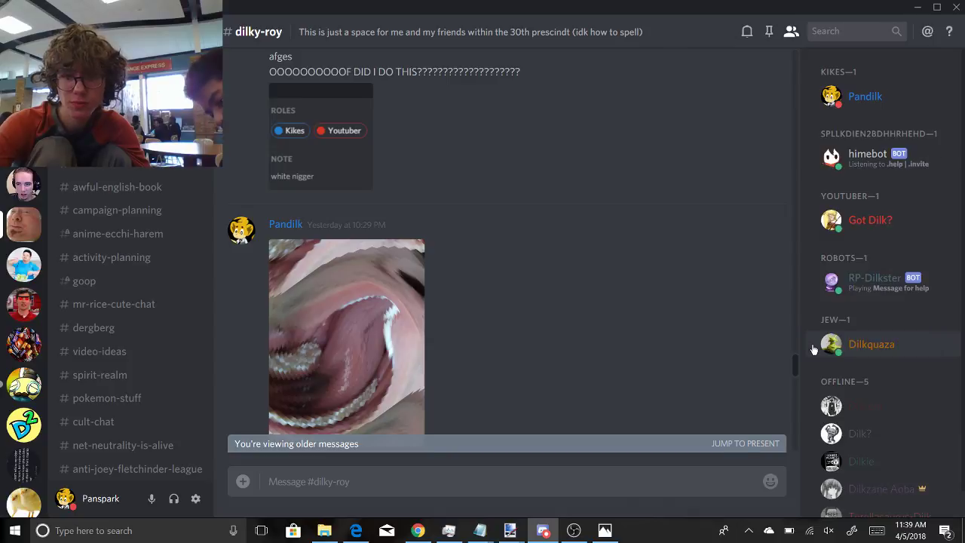
right_click(814, 348)
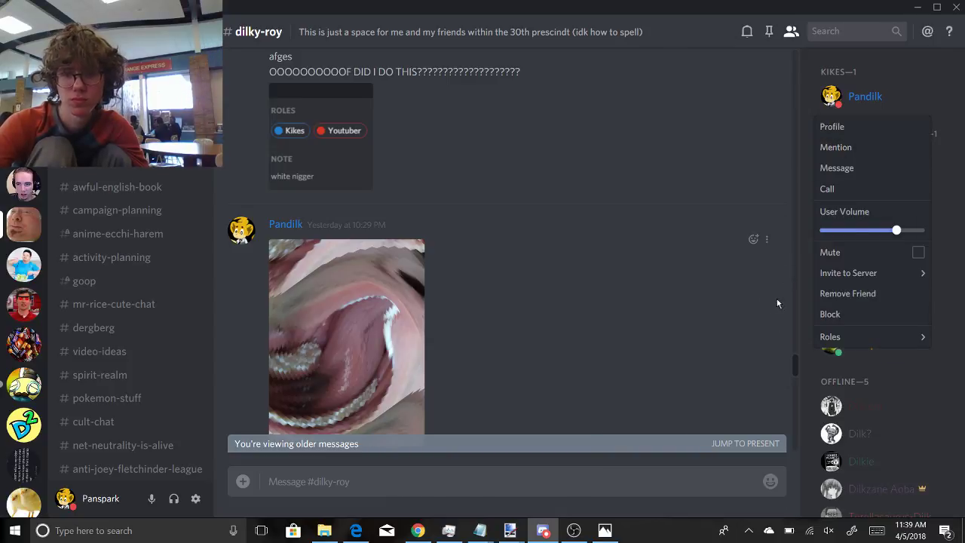
click(833, 126)
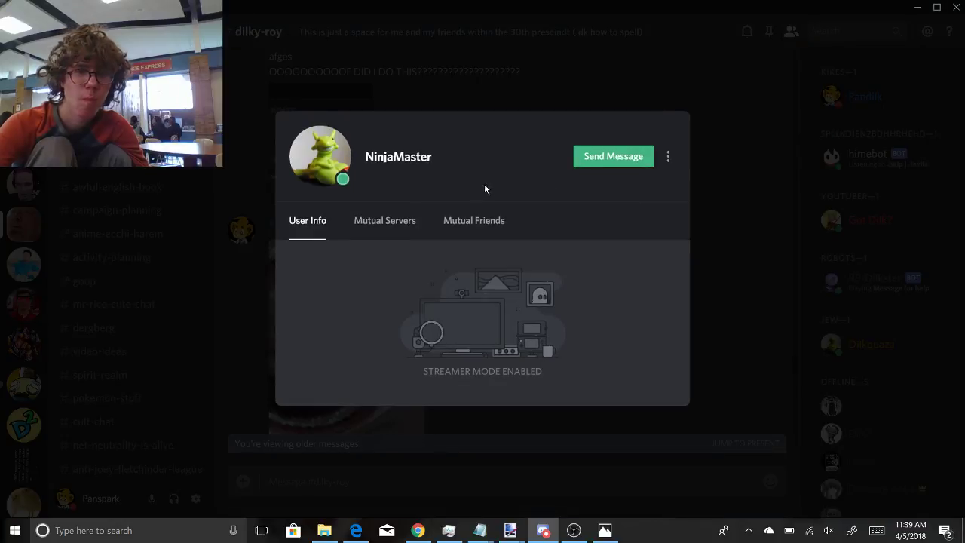
click(856, 315)
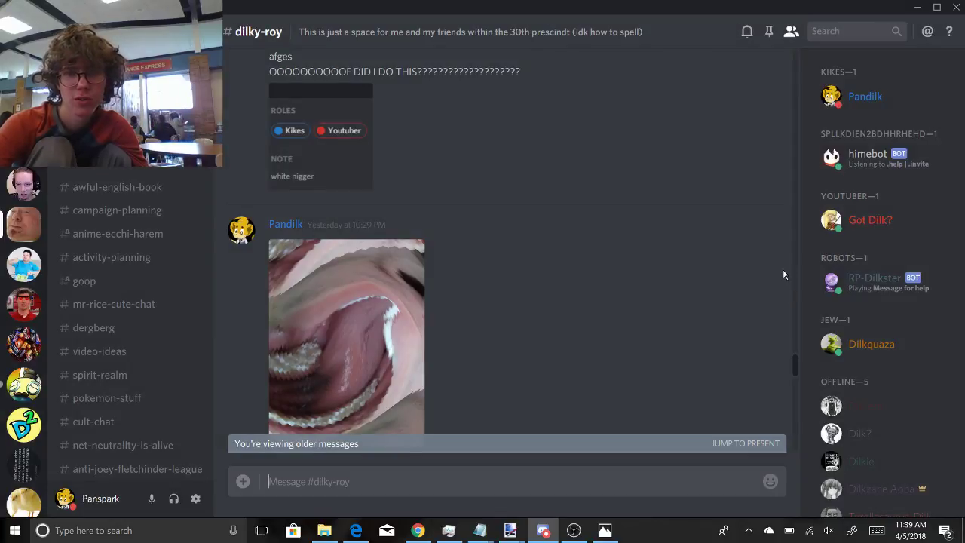
scroll(794, 381, down, 3)
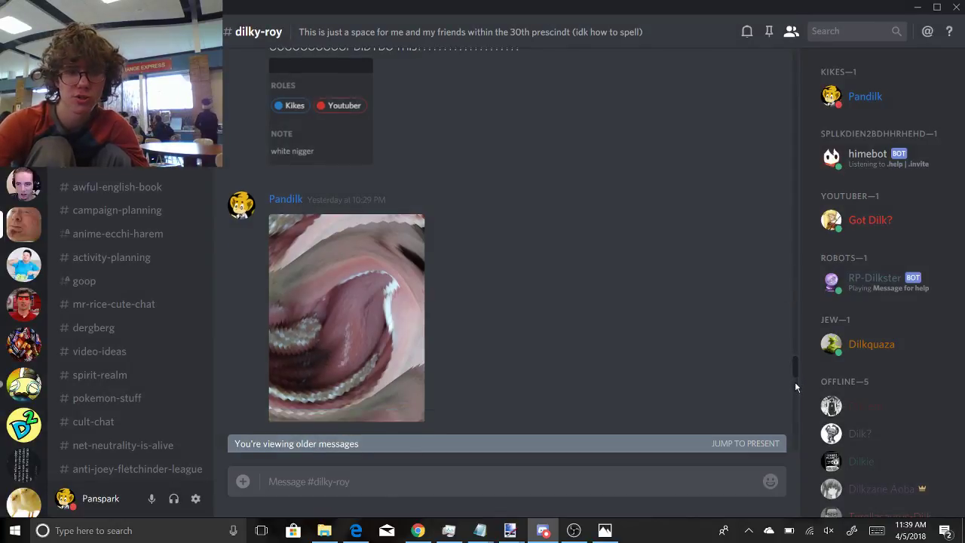
drag(795, 383, 800, 418)
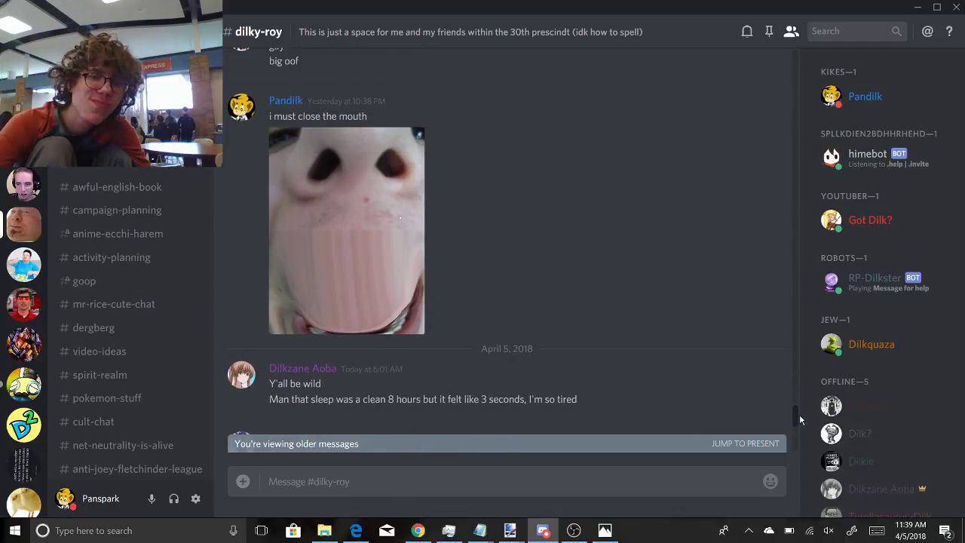
scroll(800, 418, down, 1)
scroll(799, 417, down, 1)
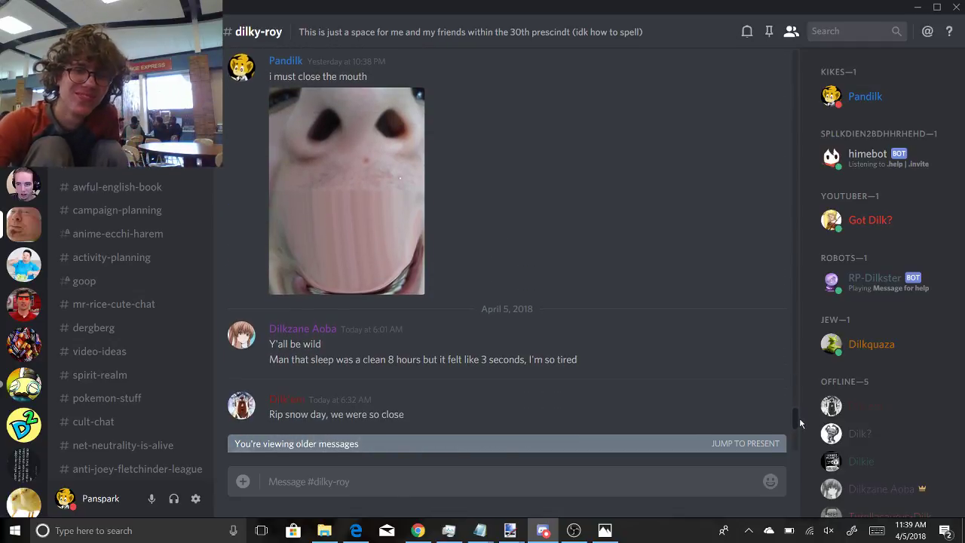
scroll(800, 422, down, 1)
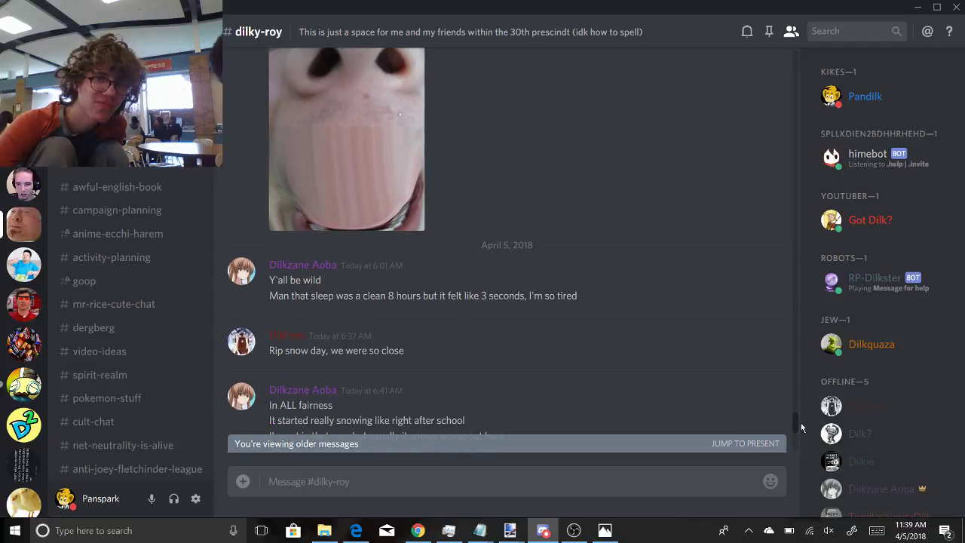
scroll(801, 433, down, 3)
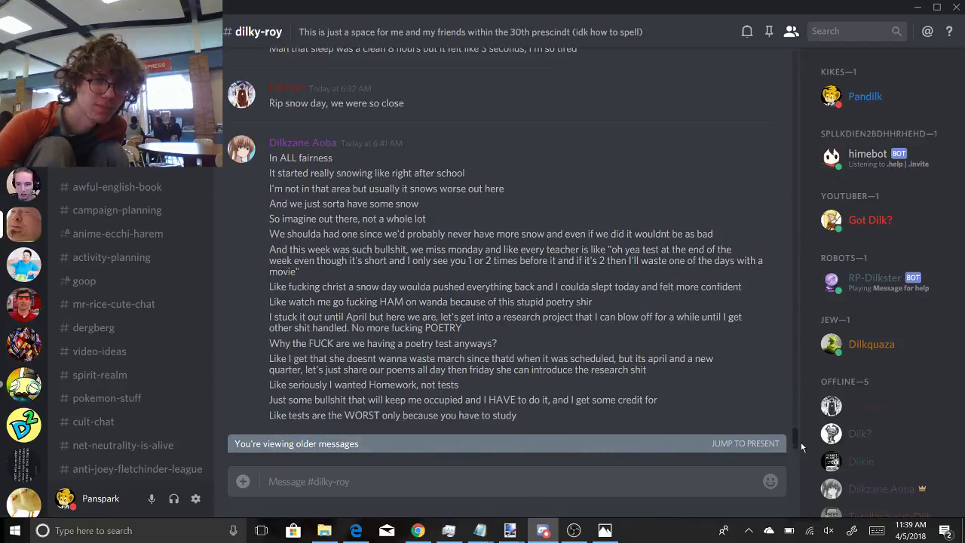
scroll(802, 447, down, 6)
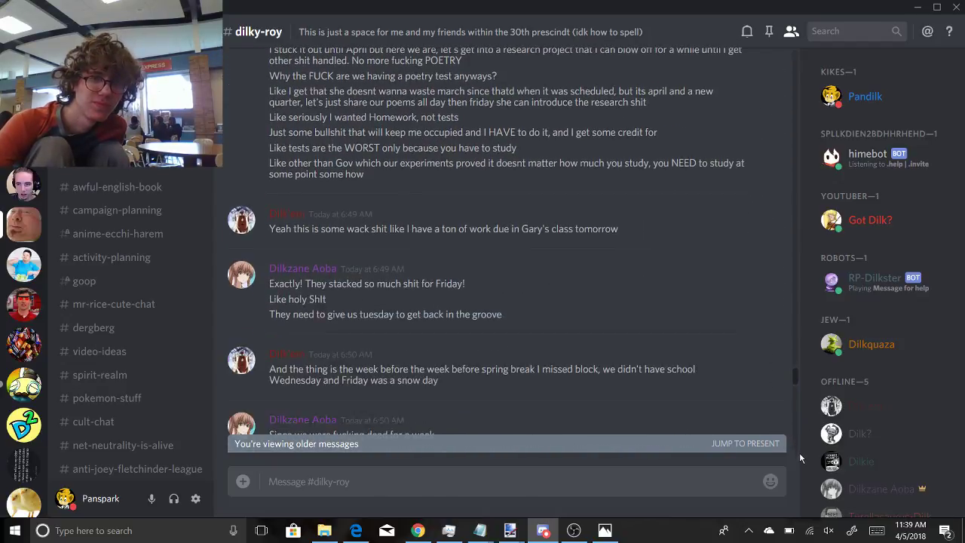
scroll(795, 482, up, 8)
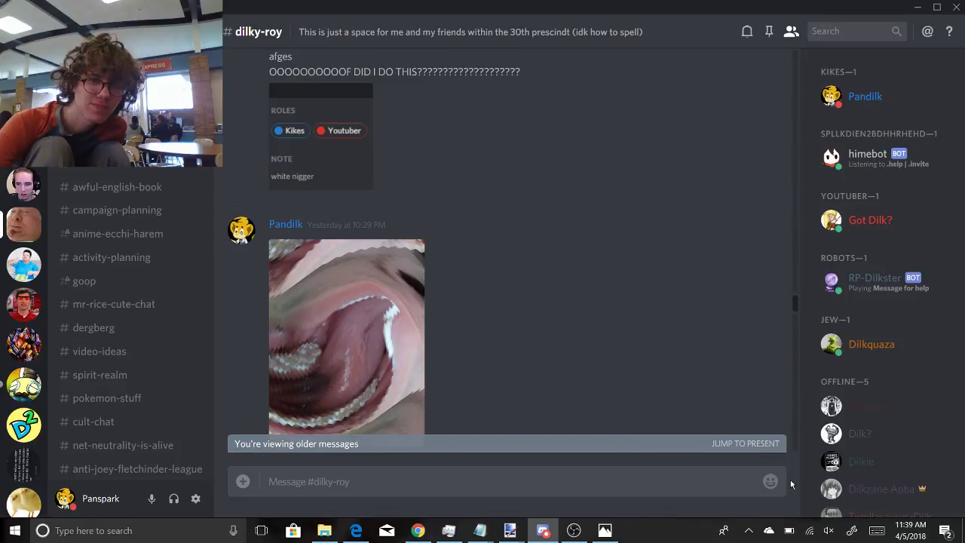
scroll(786, 467, down, 5)
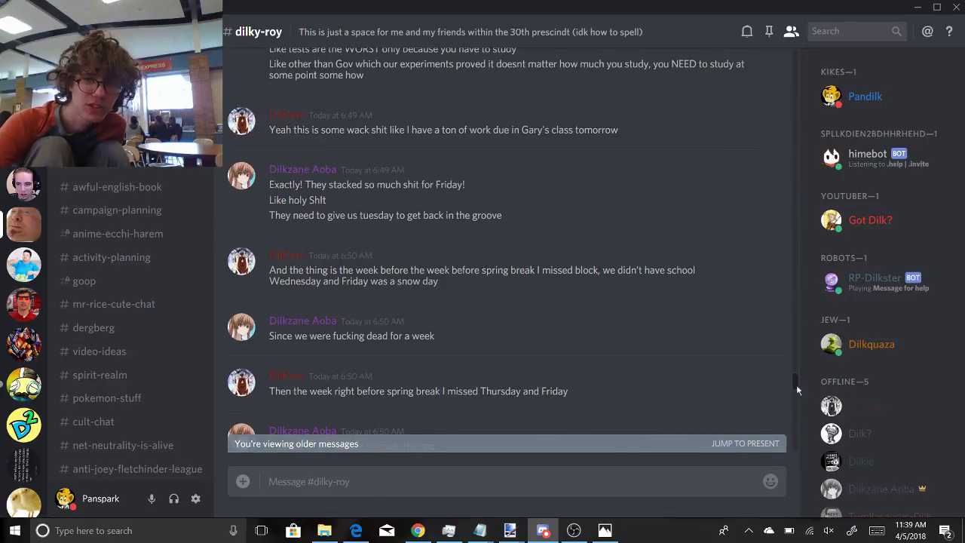
drag(795, 380, 801, 447)
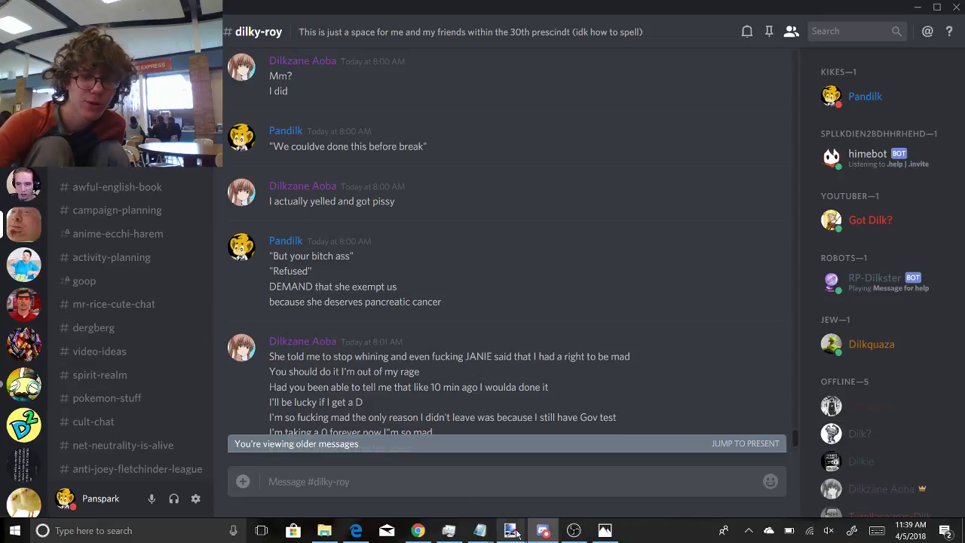
Step: Switch to paint.net and close the captioned bottle-drinking photo without saving it
mouse_move(517, 534)
click(595, 475)
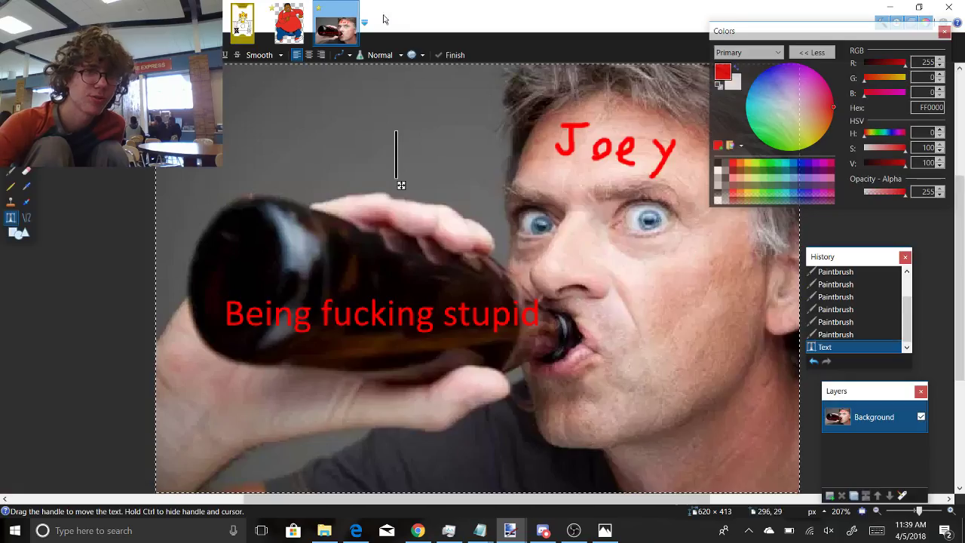
click(353, 9)
click(472, 336)
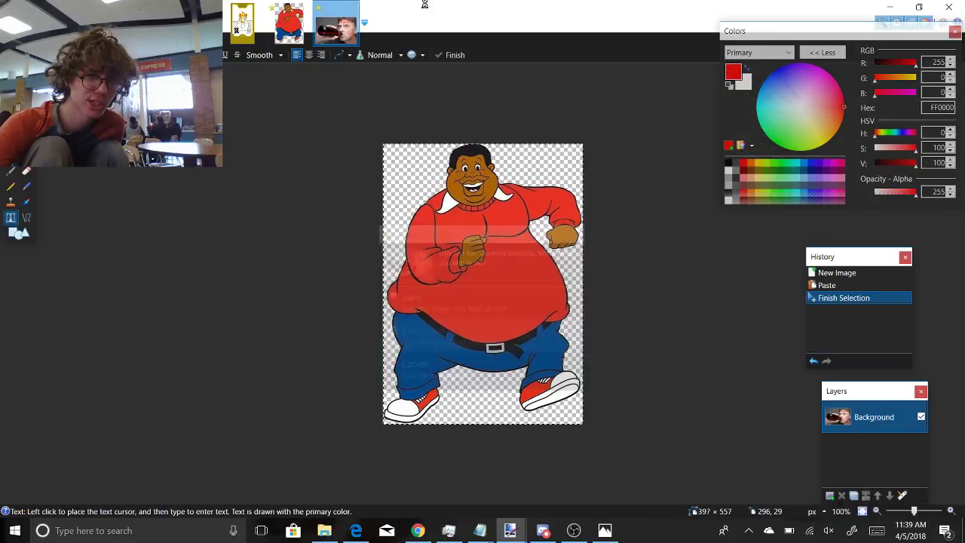
Step: Open the picture of the blonde woman in the silver and red space suit from the Obligatory Folder
key(ctrl+o)
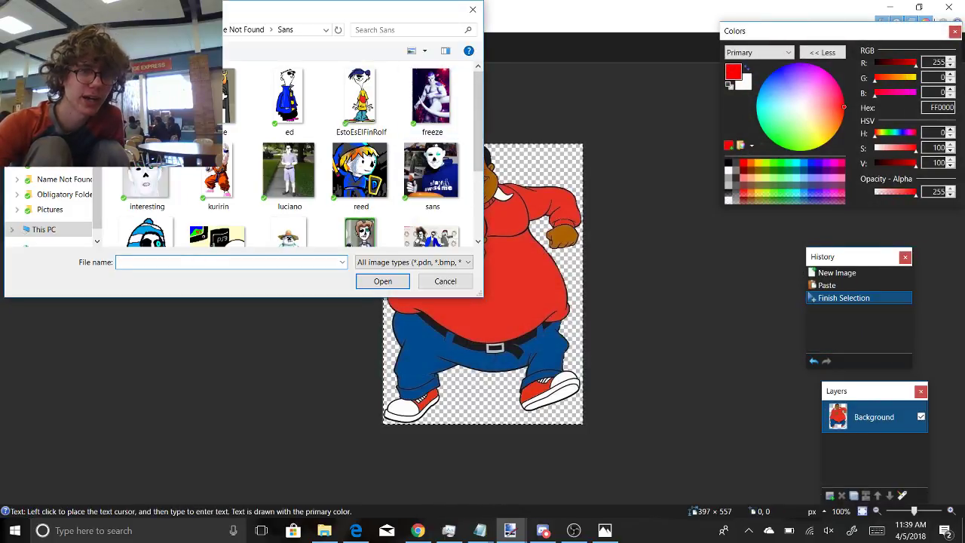
click(64, 194)
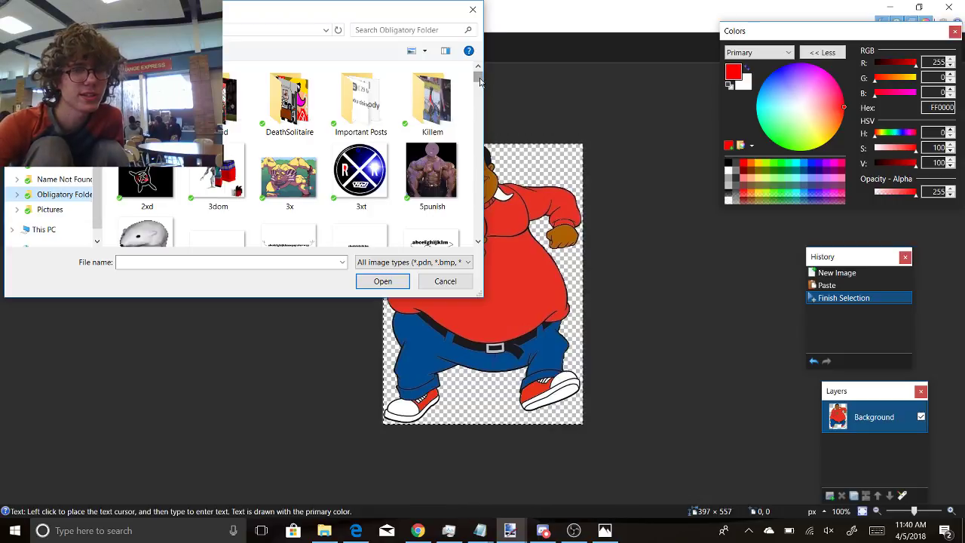
drag(479, 81, 479, 89)
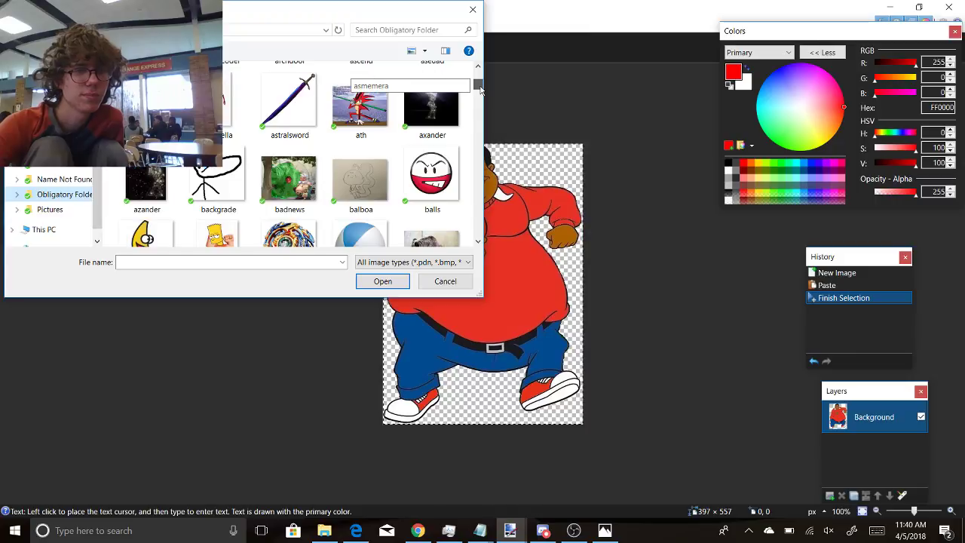
double_click(226, 98)
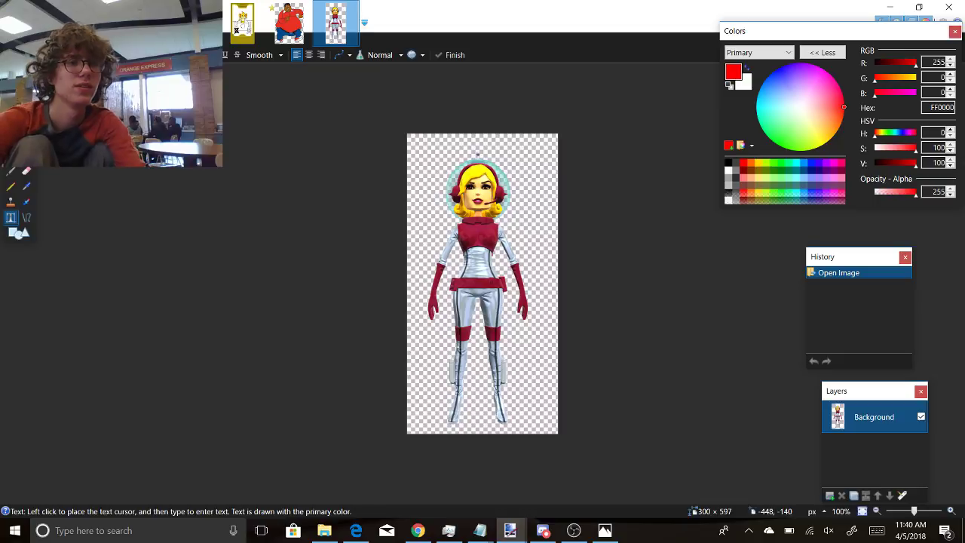
Step: Paste the space-suit figure into a new 300 × 597 pixel image and close the original picture
key(ctrl+n)
click(470, 341)
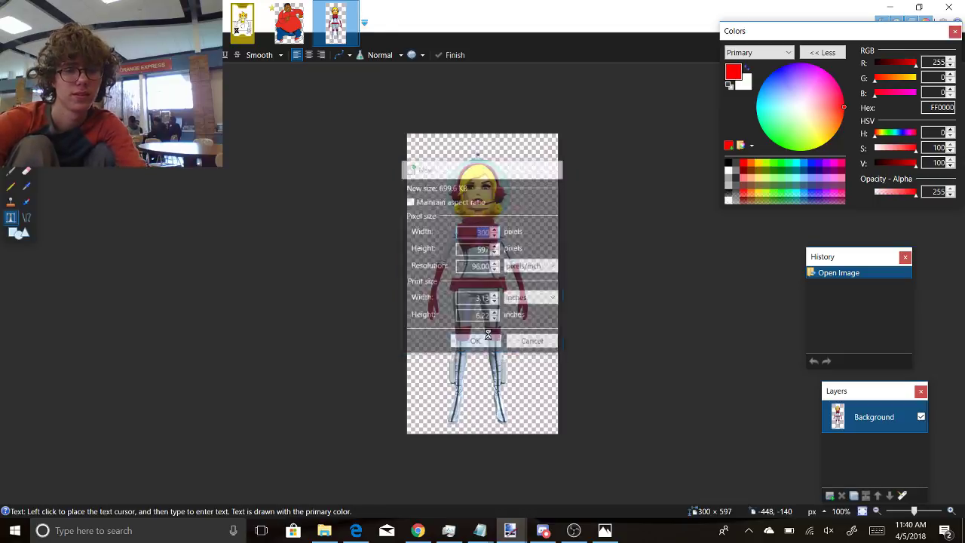
key(ctrl+v)
click(335, 22)
click(351, 7)
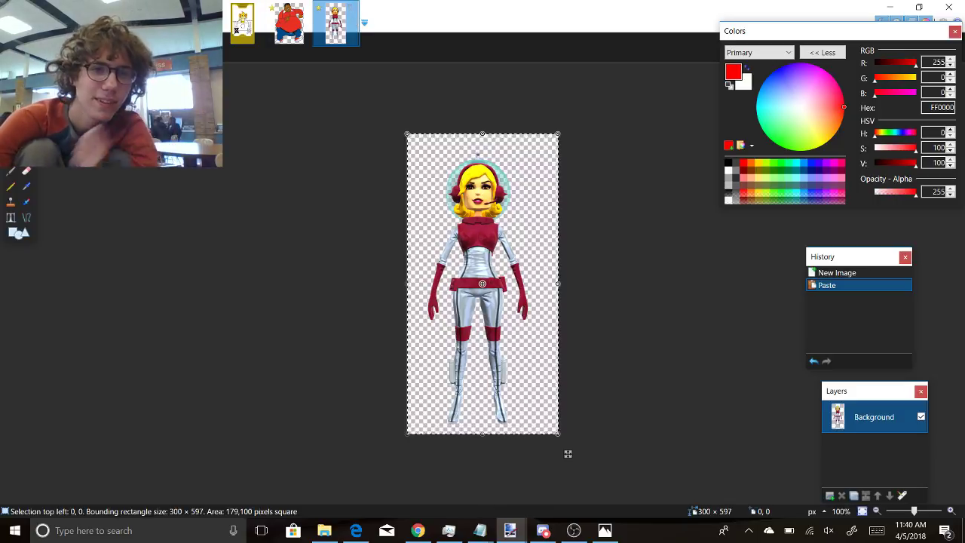
Step: With Grid Warp, stretch the figure's head upward and torso downward, squeezing the neck and shoulders inward from both sides
click(200, 23)
mouse_move(243, 270)
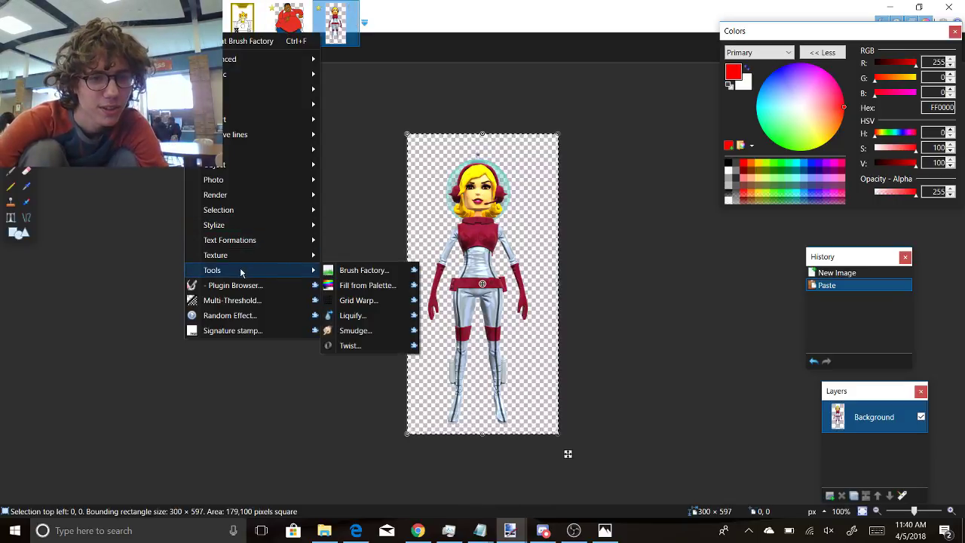
click(352, 301)
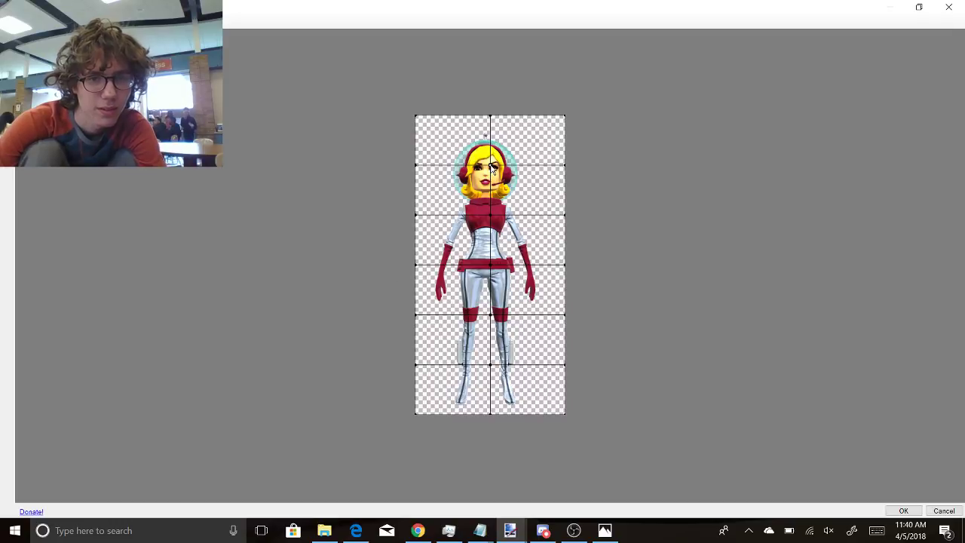
drag(492, 167, 503, 135)
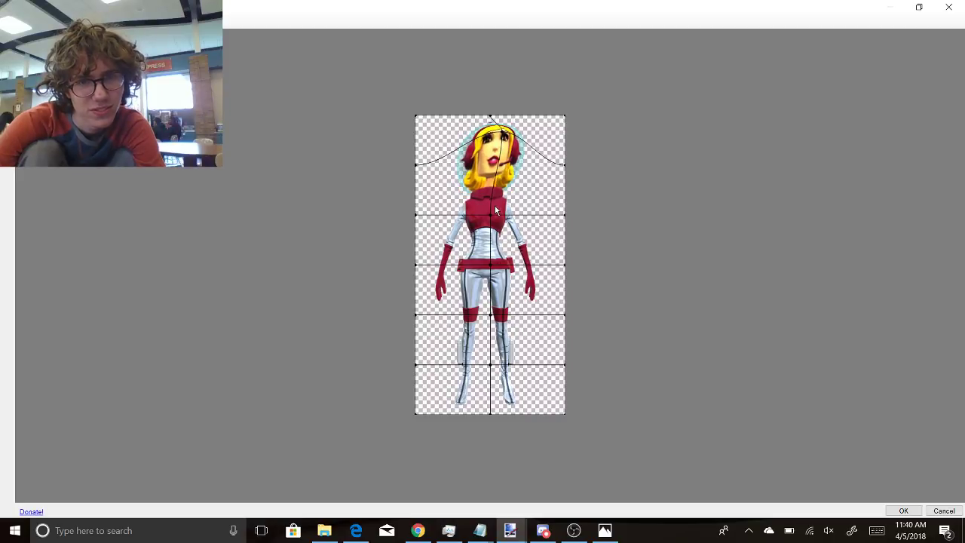
drag(490, 214, 490, 375)
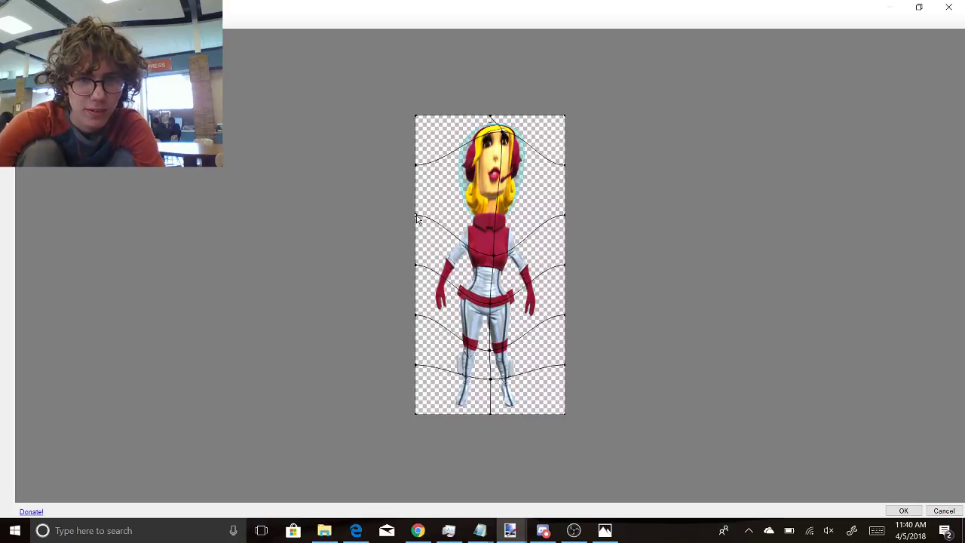
drag(416, 218, 486, 193)
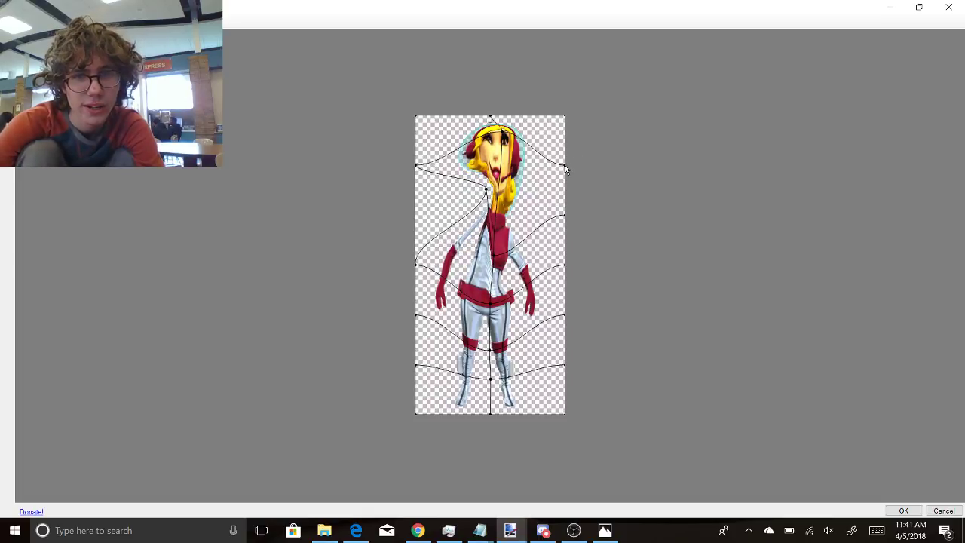
drag(565, 169, 604, 134)
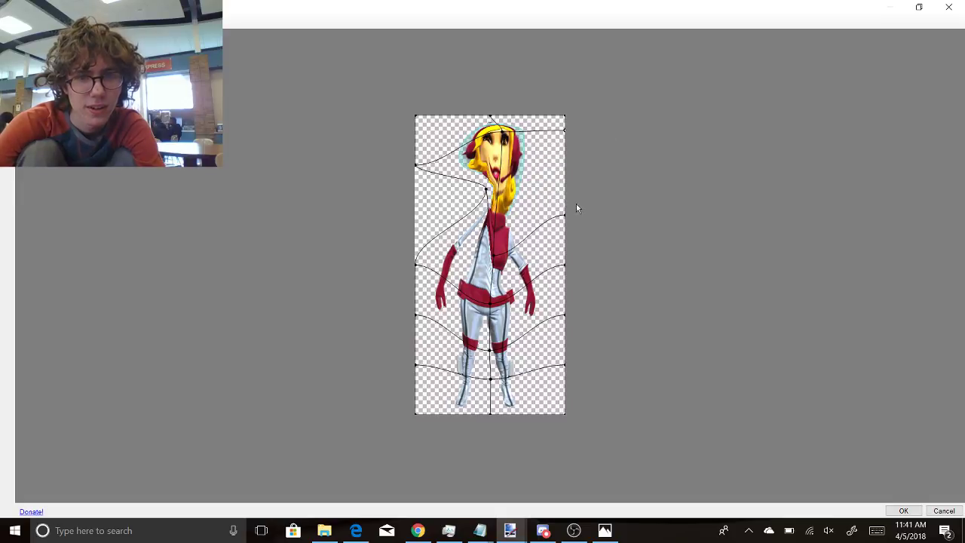
drag(566, 218, 513, 158)
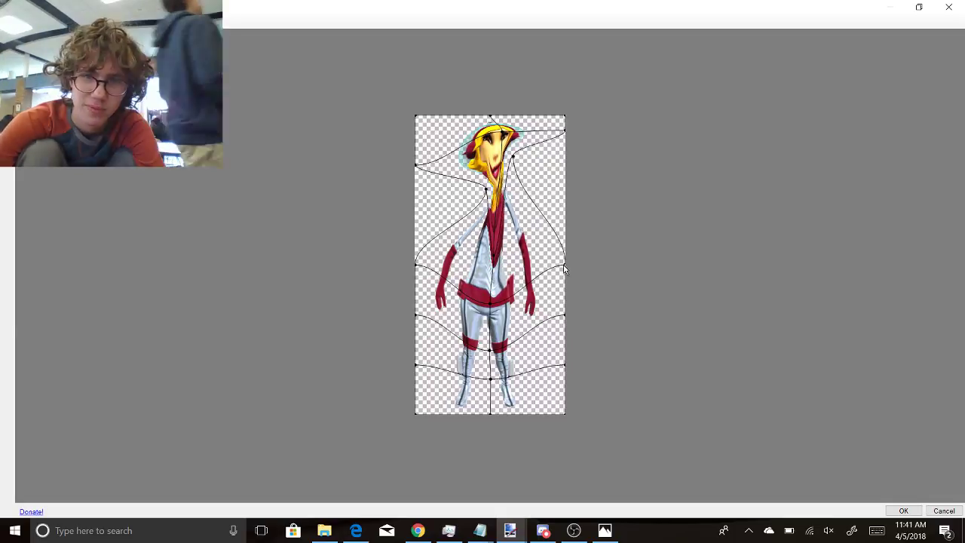
Step: Finish the Grid Warp by pulling in the arms and thighs and bending the lower legs, and close the image without saving
drag(565, 267, 544, 292)
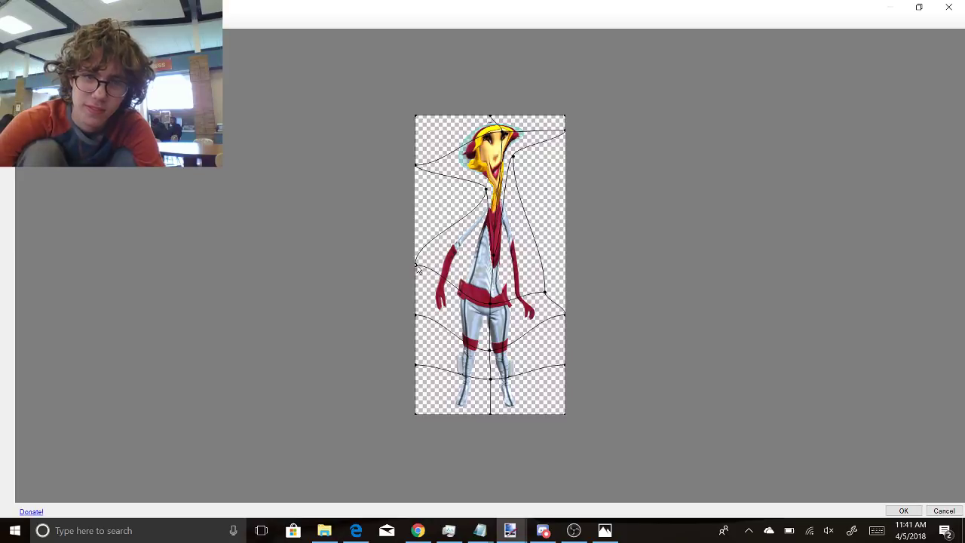
drag(416, 266, 457, 341)
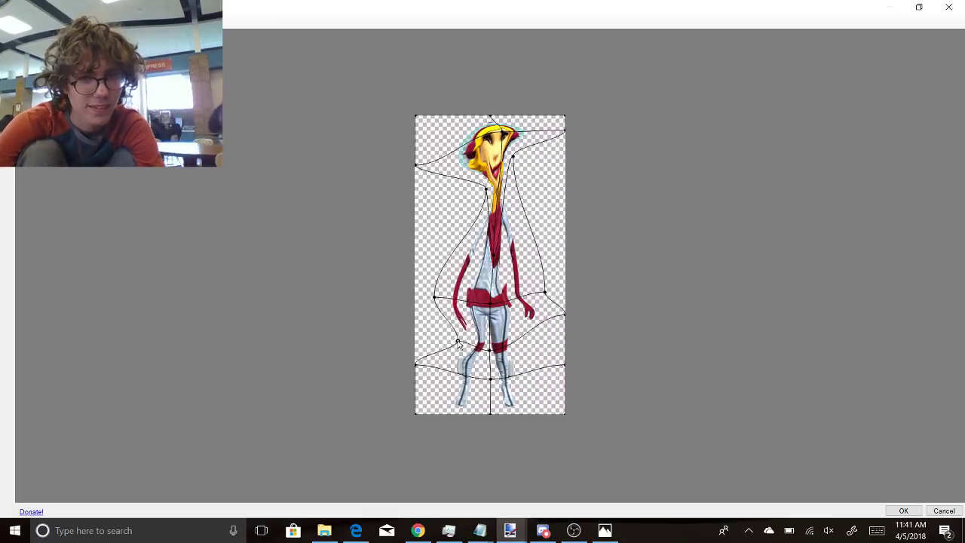
drag(564, 314, 510, 342)
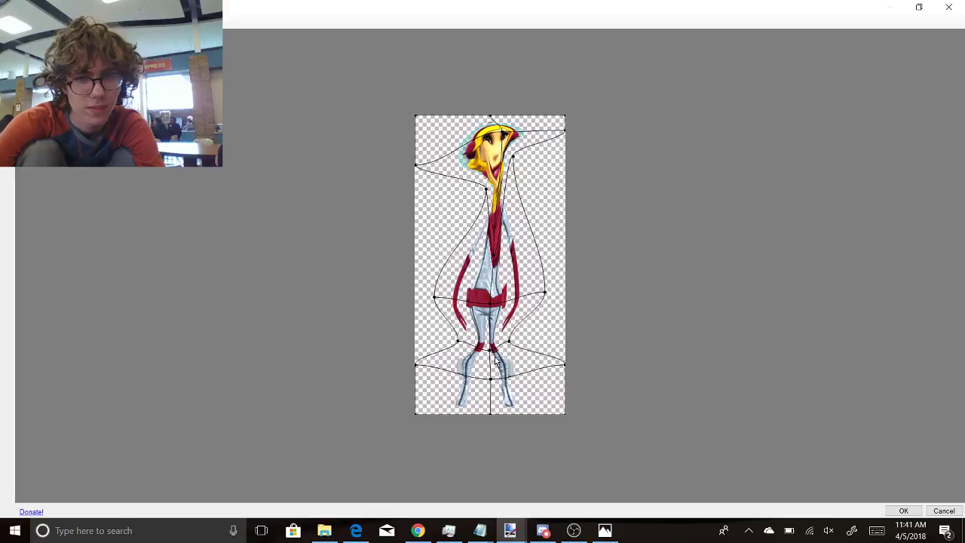
drag(491, 383, 469, 369)
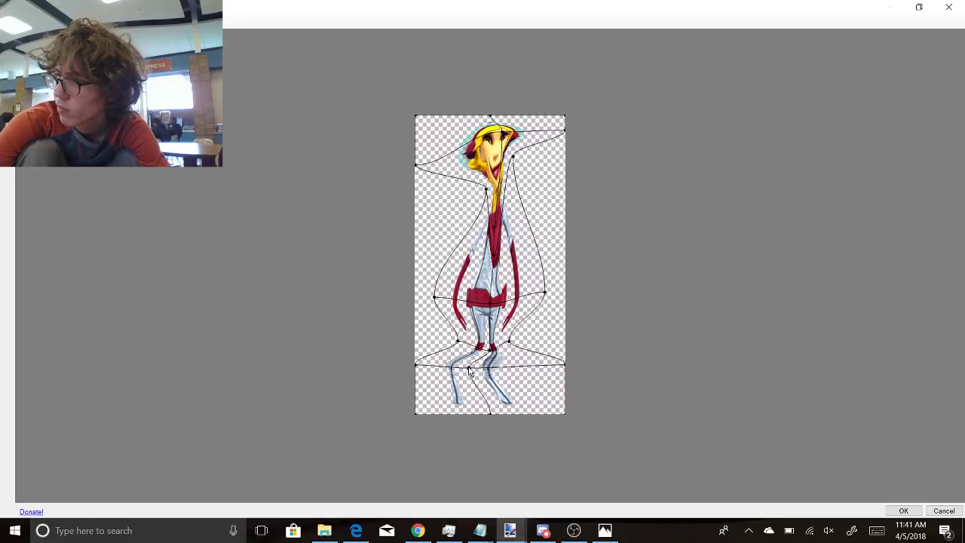
click(903, 510)
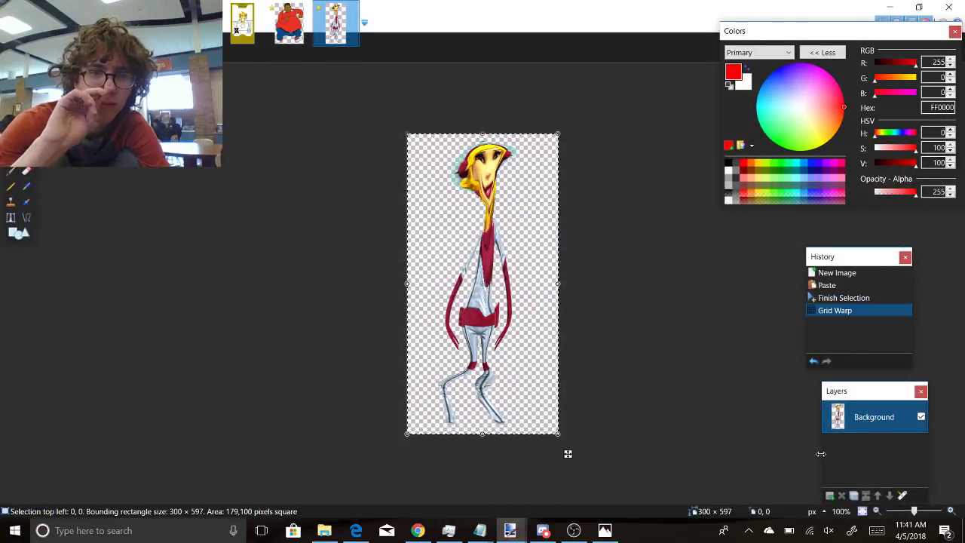
click(355, 5)
click(505, 370)
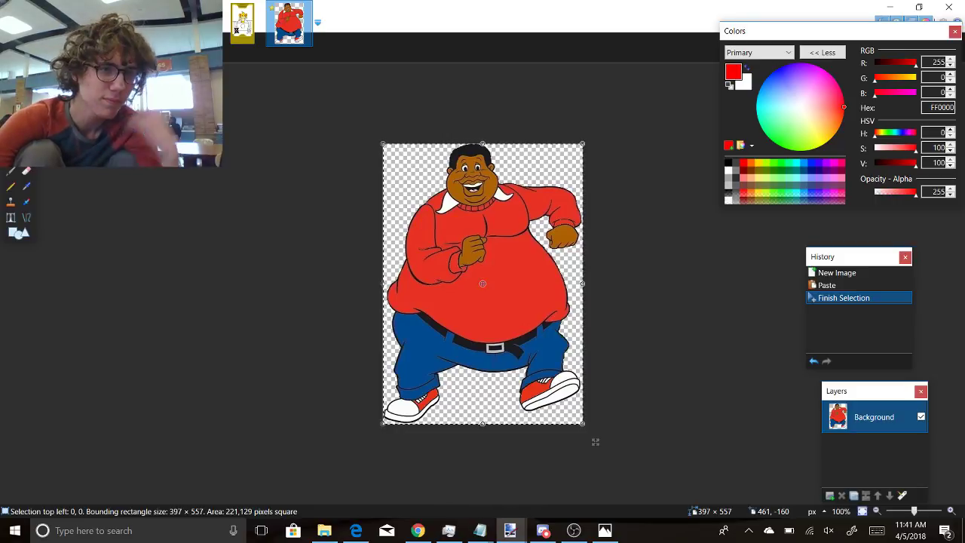
Step: Open the picture of the shirtless figure in red striped trousers from the Obligatory Folder
key(ctrl+o)
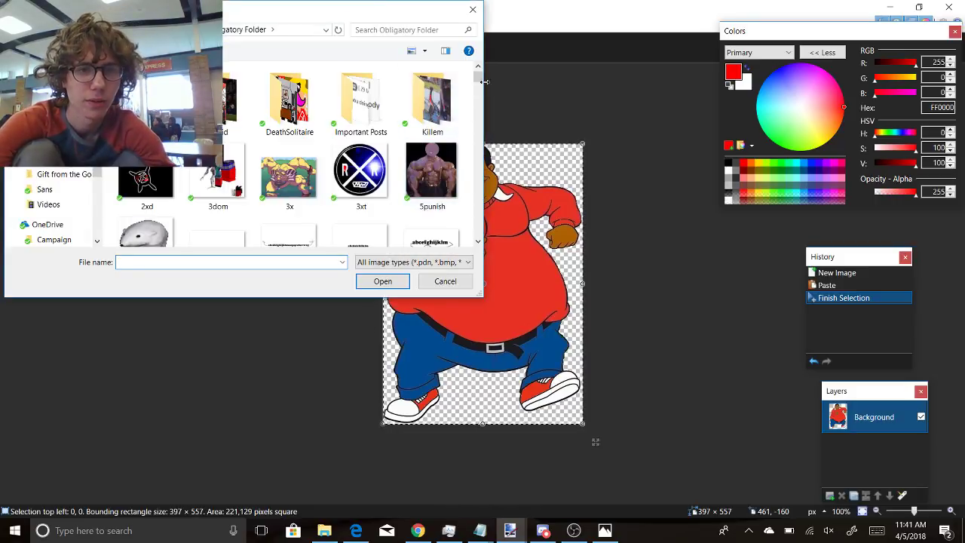
scroll(482, 82, down, 5)
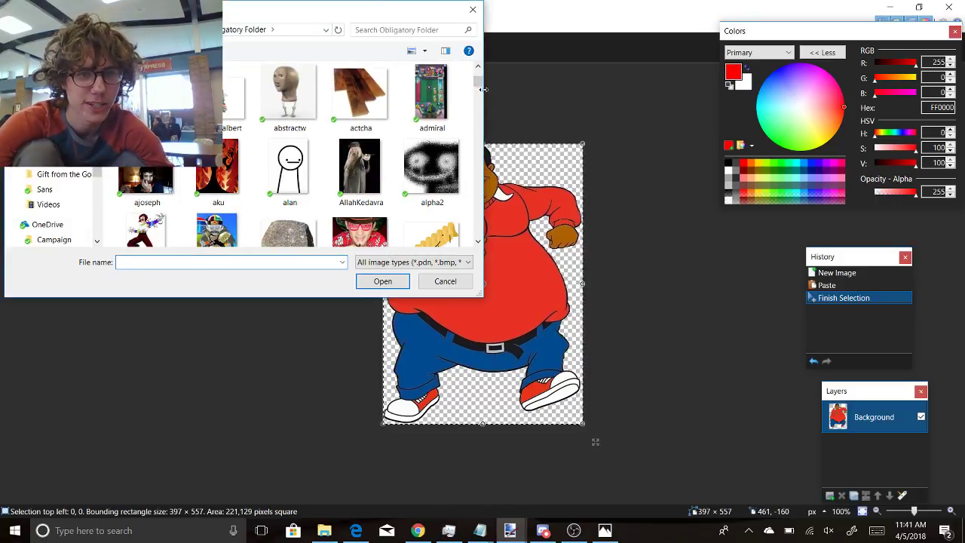
drag(477, 81, 477, 115)
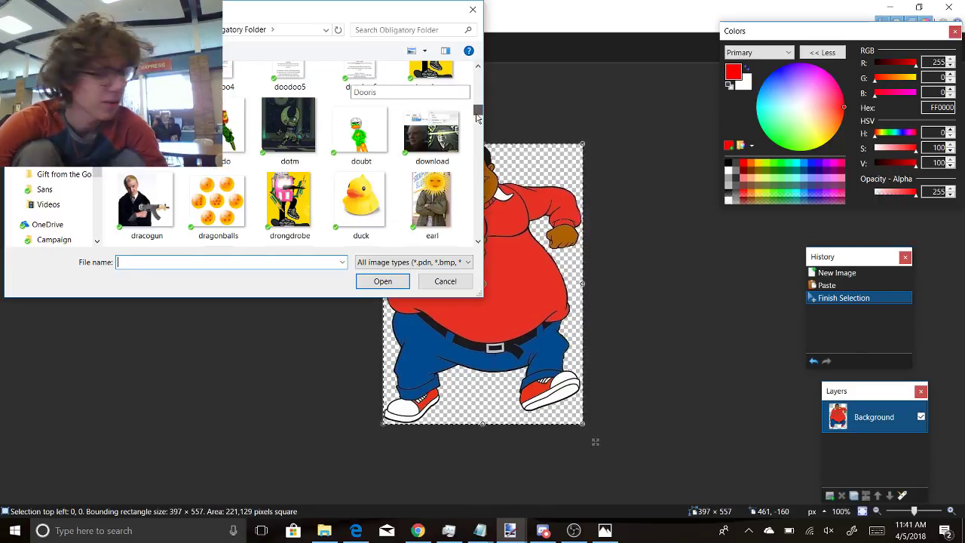
drag(477, 117, 477, 119)
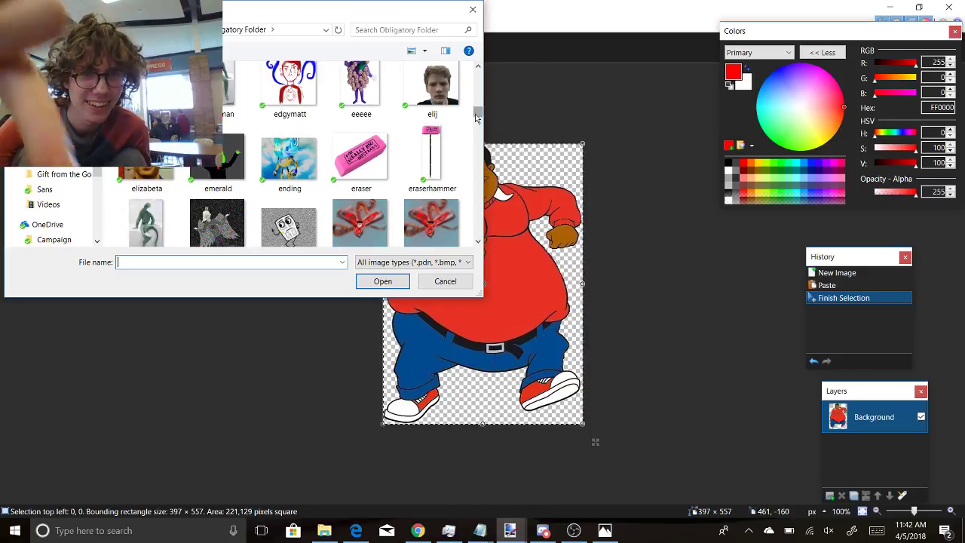
drag(476, 117, 476, 116)
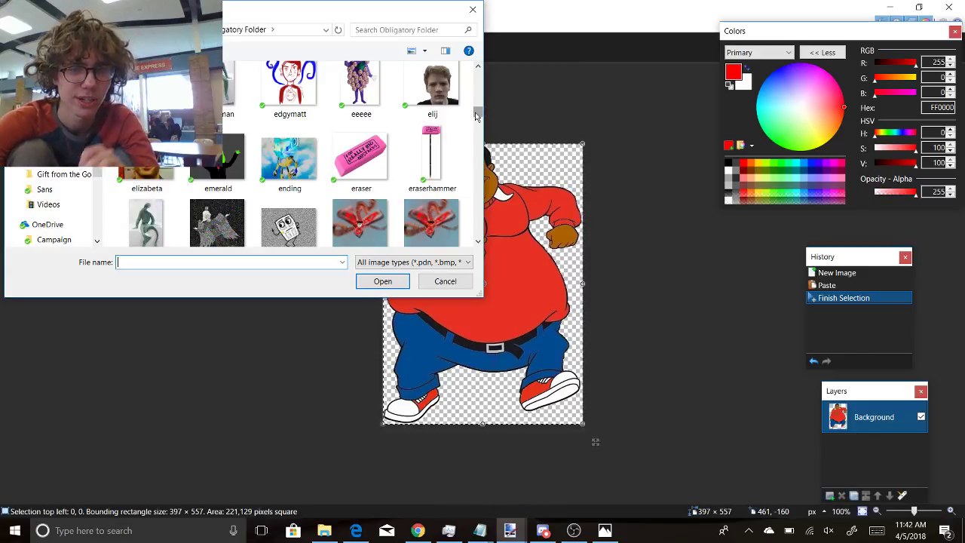
drag(476, 115, 477, 118)
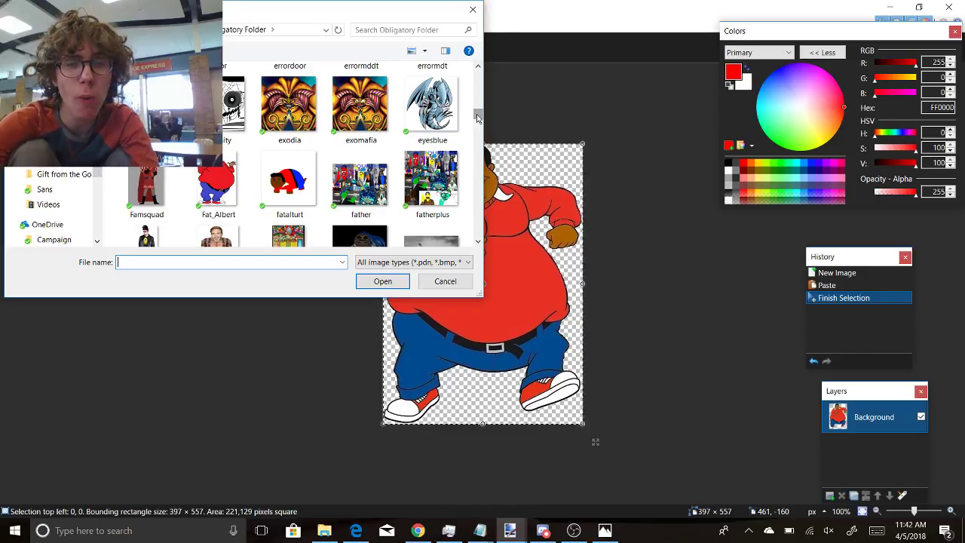
drag(477, 118, 477, 118)
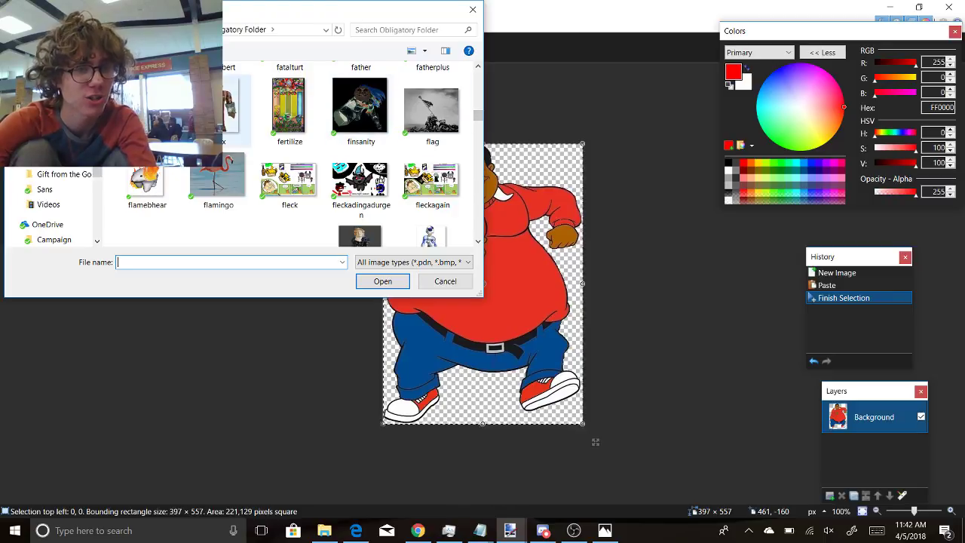
double_click(359, 106)
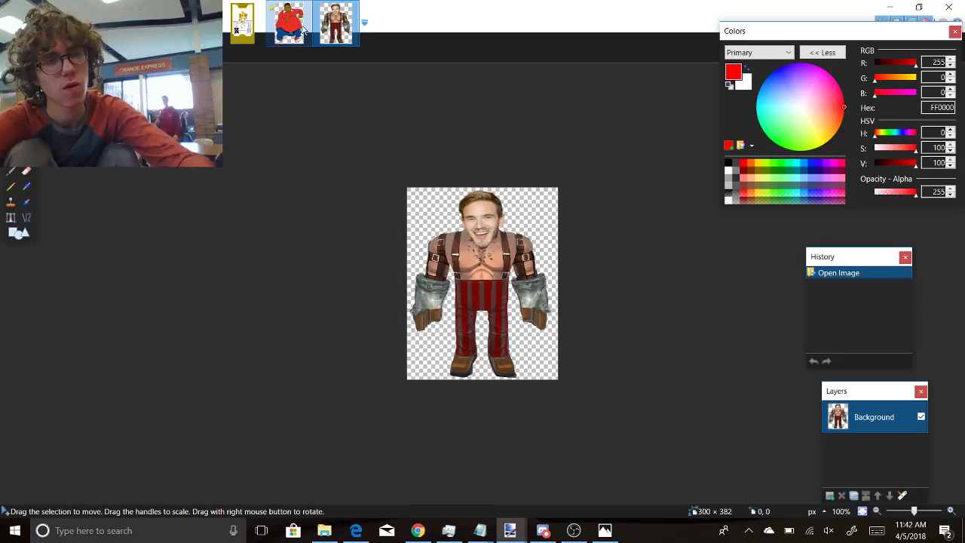
Step: Paste the striped-trousers figure into a new 300 × 382 pixel image and close the original picture
key(ctrl+n)
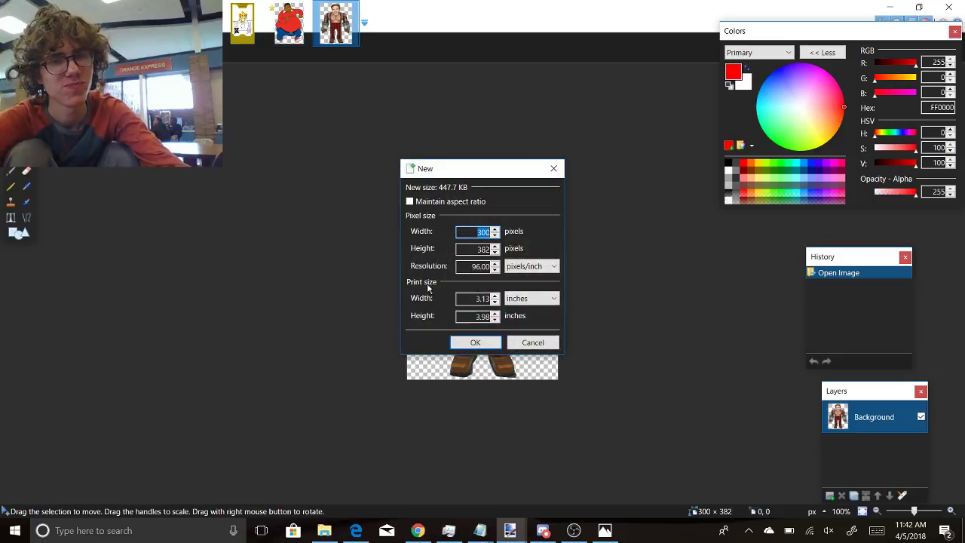
click(475, 345)
key(ctrl+v)
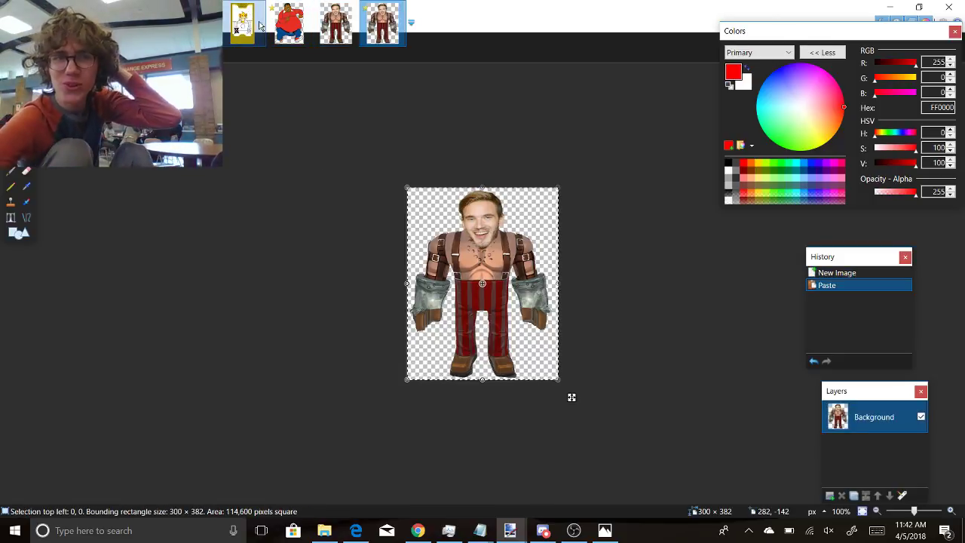
click(340, 16)
click(351, 9)
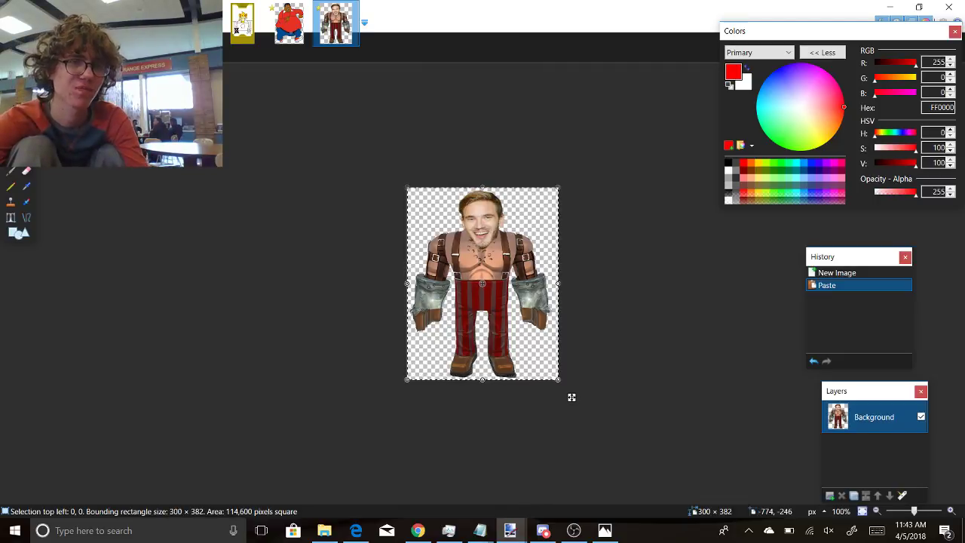
Step: Open the Beachburial picture from the Killem folder and close it again
key(ctrl+o)
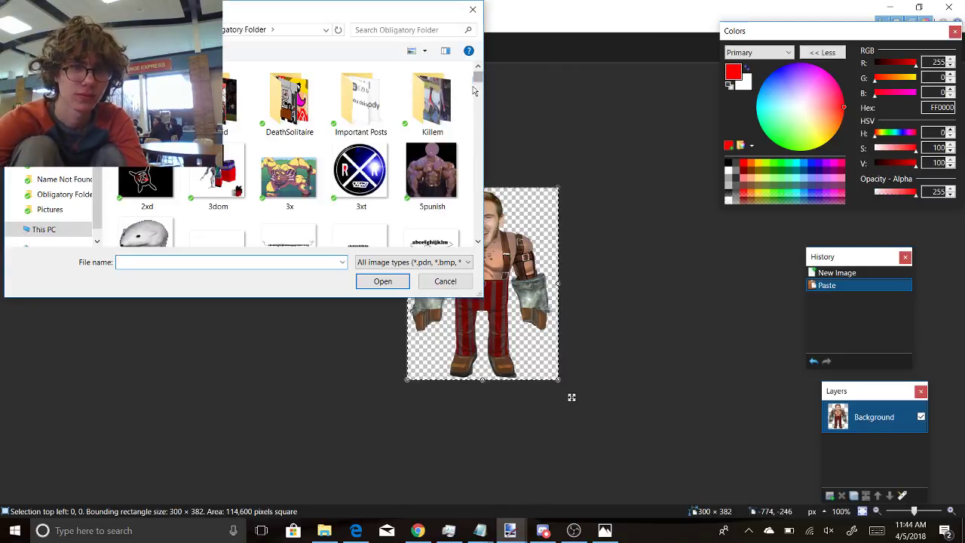
double_click(440, 97)
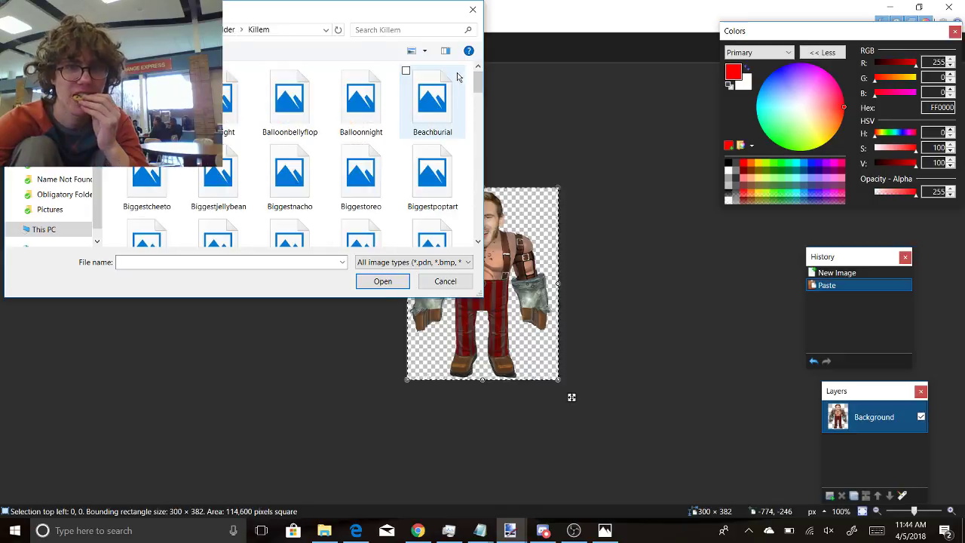
double_click(440, 114)
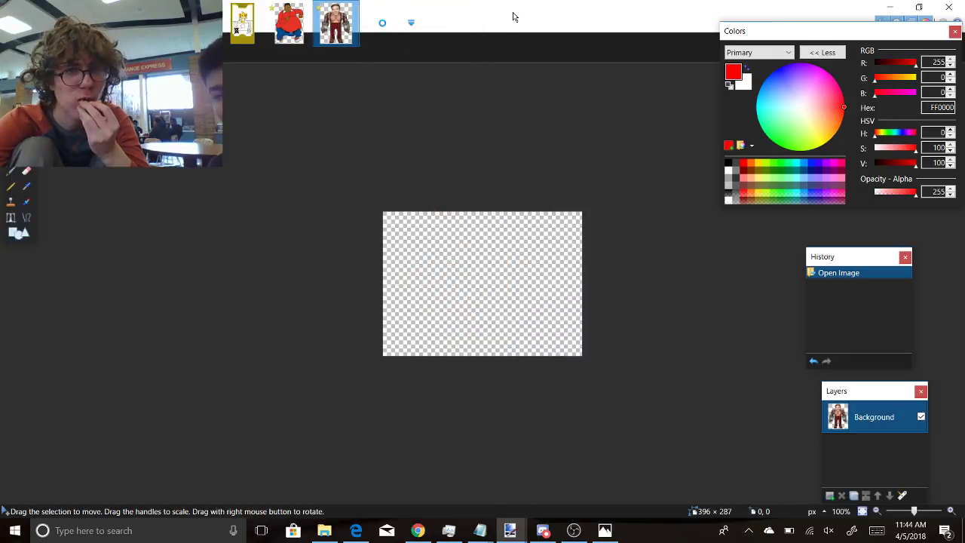
click(399, 10)
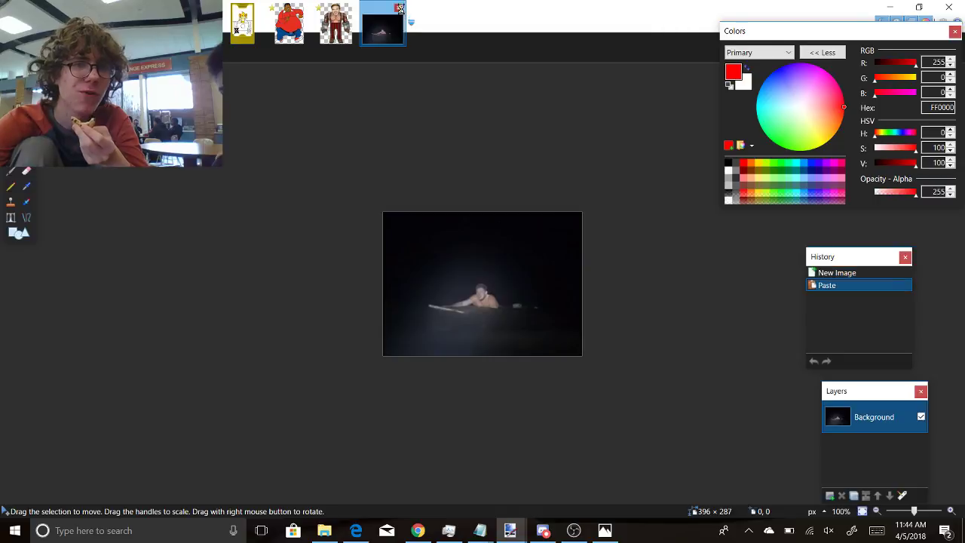
Step: Open the nose-and-mouth close-up from the background folder inside the Obligatory Folder and close it again
key(ctrl+o)
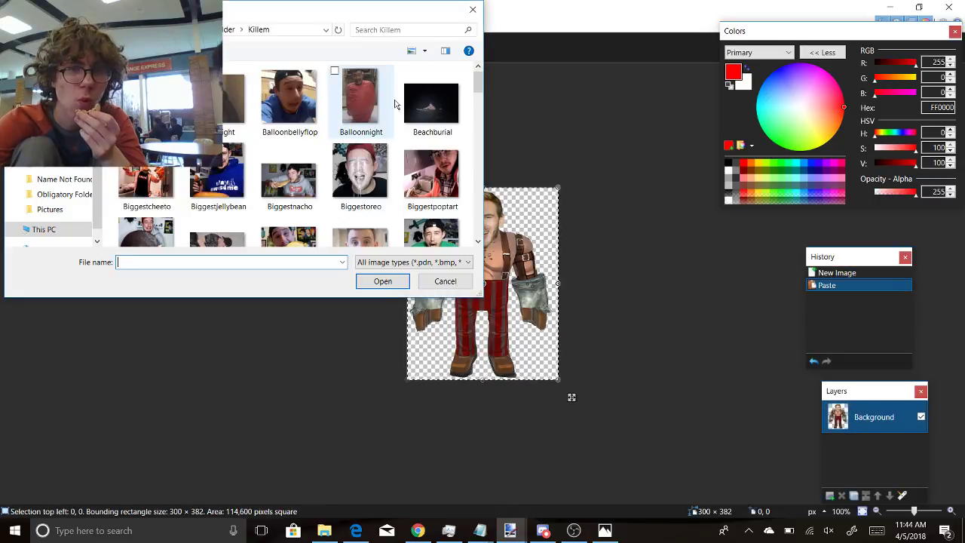
key(alt+Up)
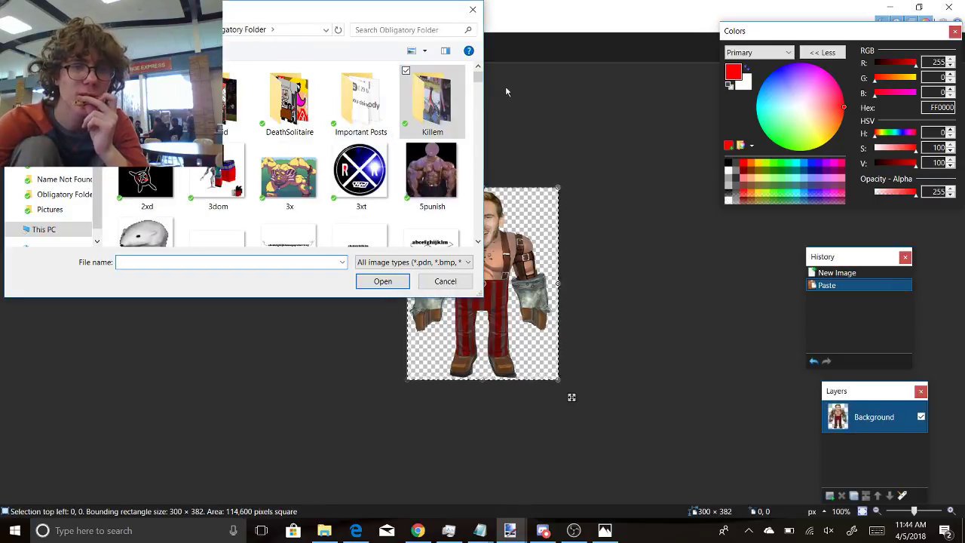
key(b)
key(Return)
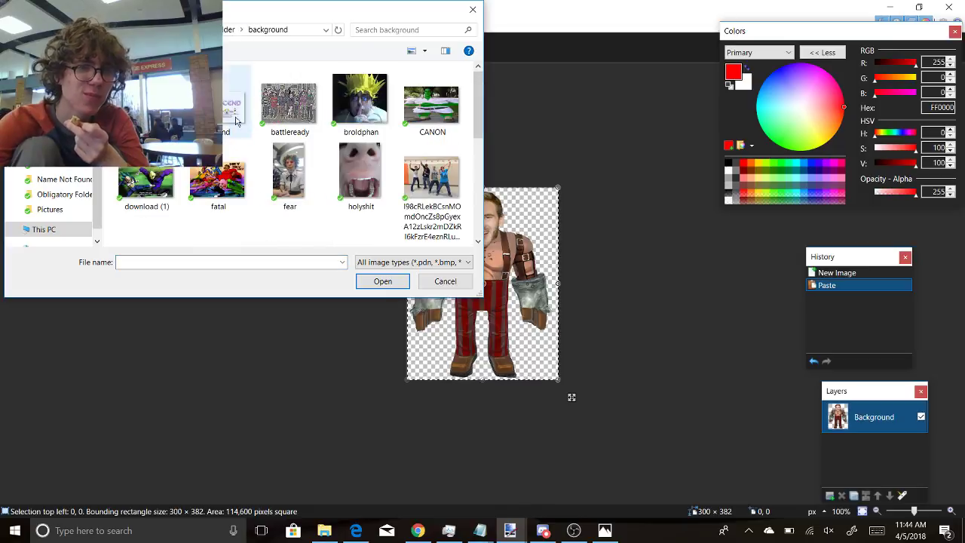
click(362, 179)
key(Return)
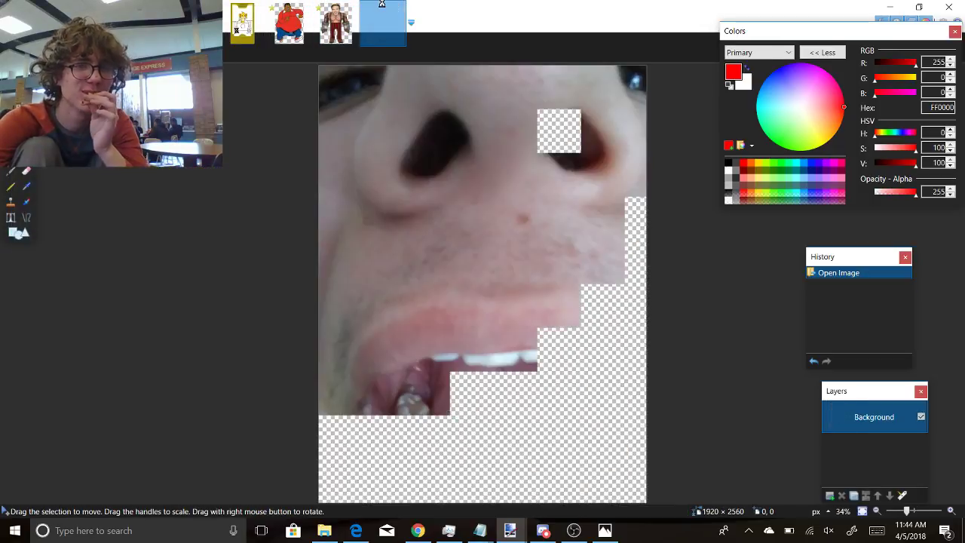
click(399, 9)
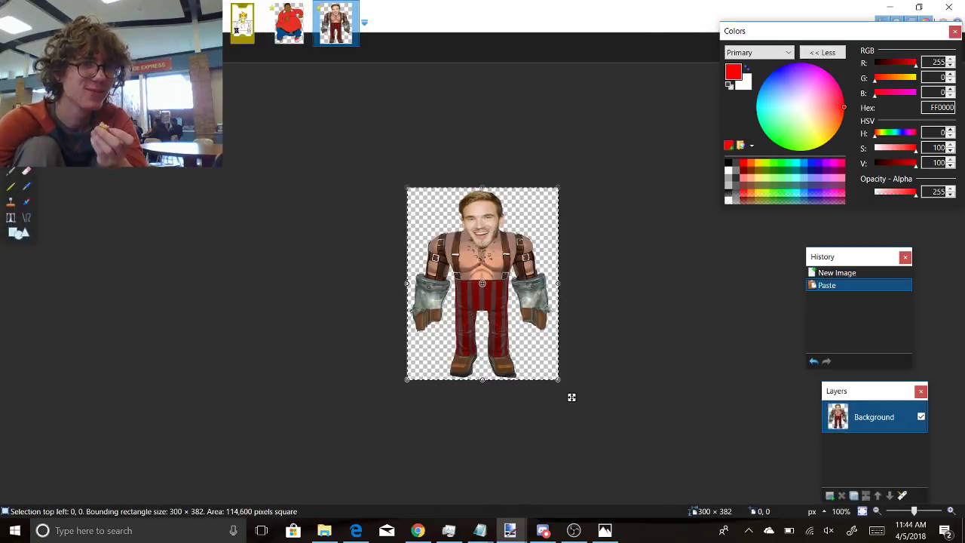
Step: Open the picture named man, a blond face with a dark moustache, from the background folder
key(ctrl+o)
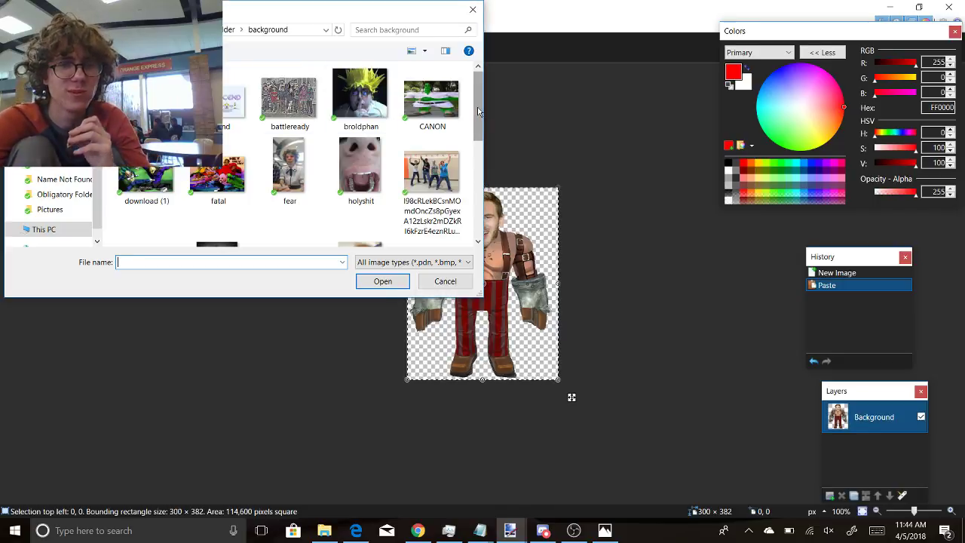
scroll(477, 106, down, 1)
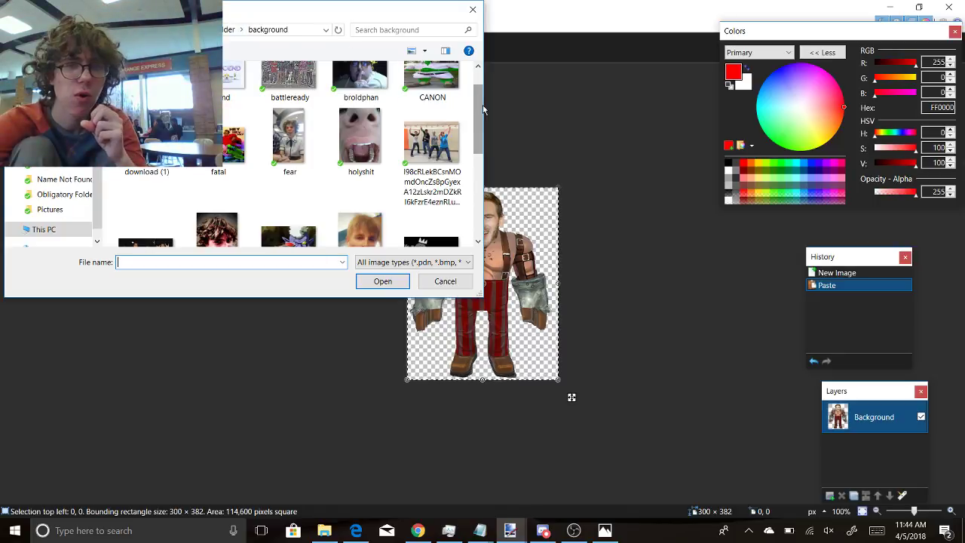
scroll(483, 111, down, 3)
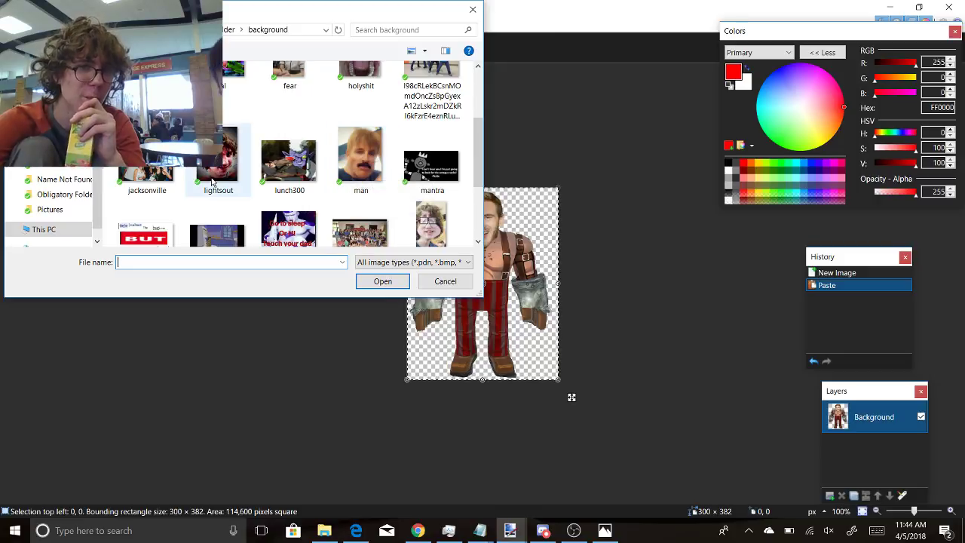
double_click(365, 166)
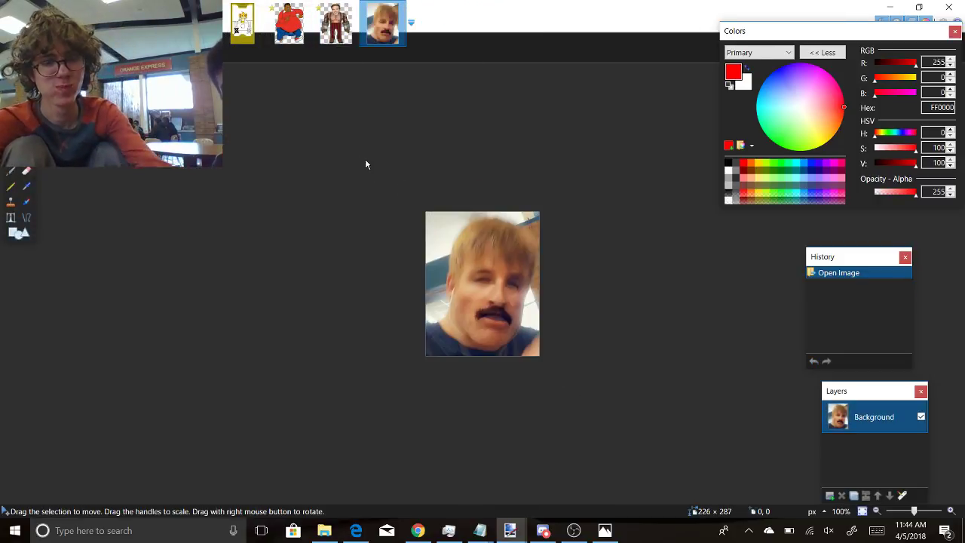
Step: Paste the moustached man's picture into a new 226 × 287 pixel image and close the original
key(ctrl+n)
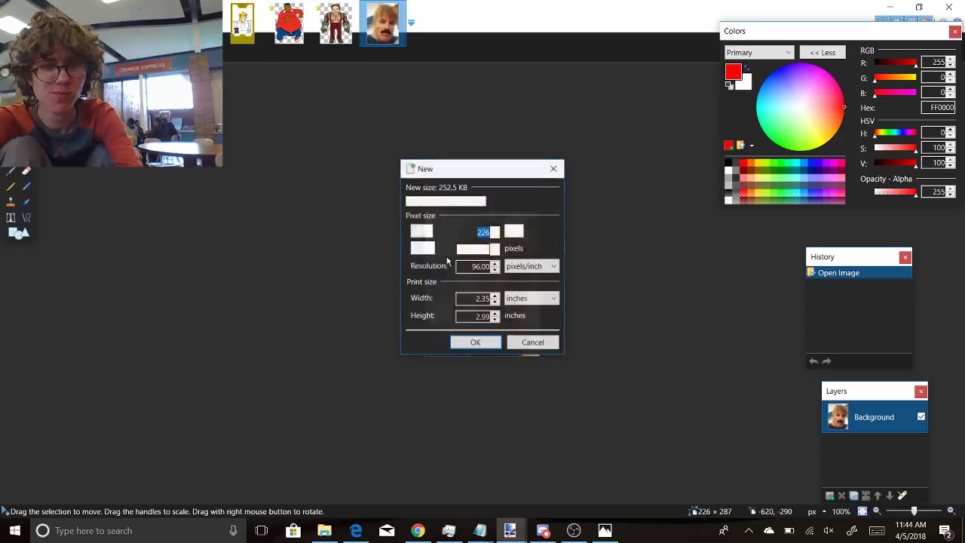
click(475, 343)
key(ctrl+v)
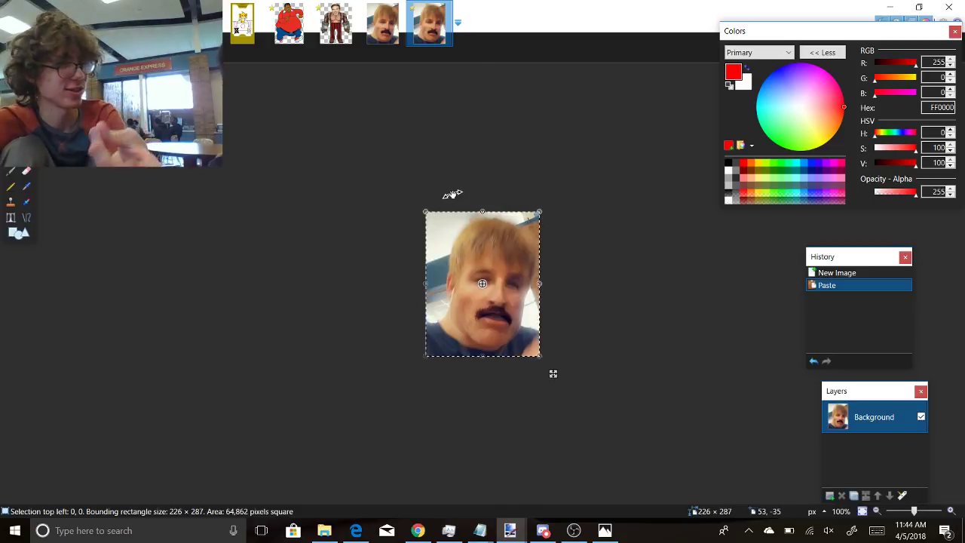
click(394, 15)
click(397, 9)
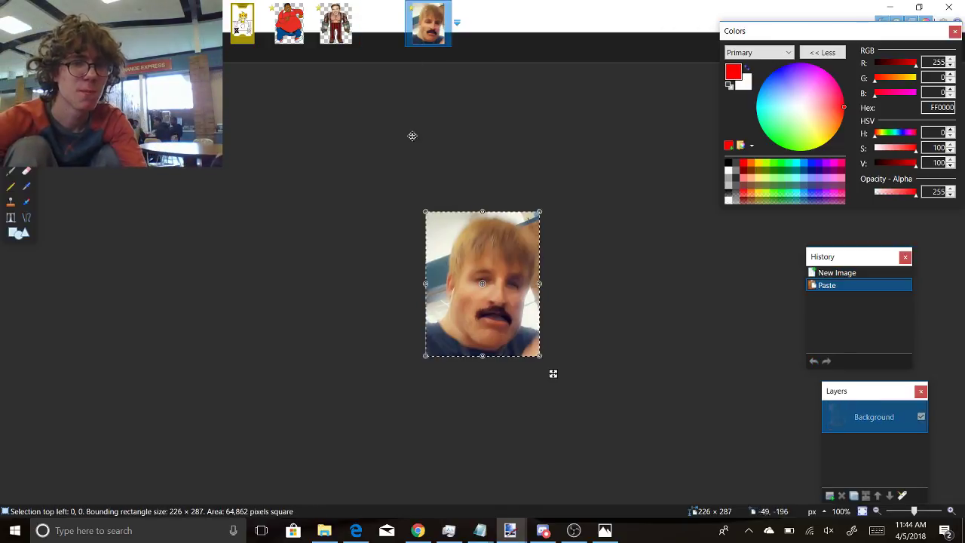
Step: Try the Recolor tool with white at 51% tolerance around one of the man's eyes, and undo the stroke
key(z)
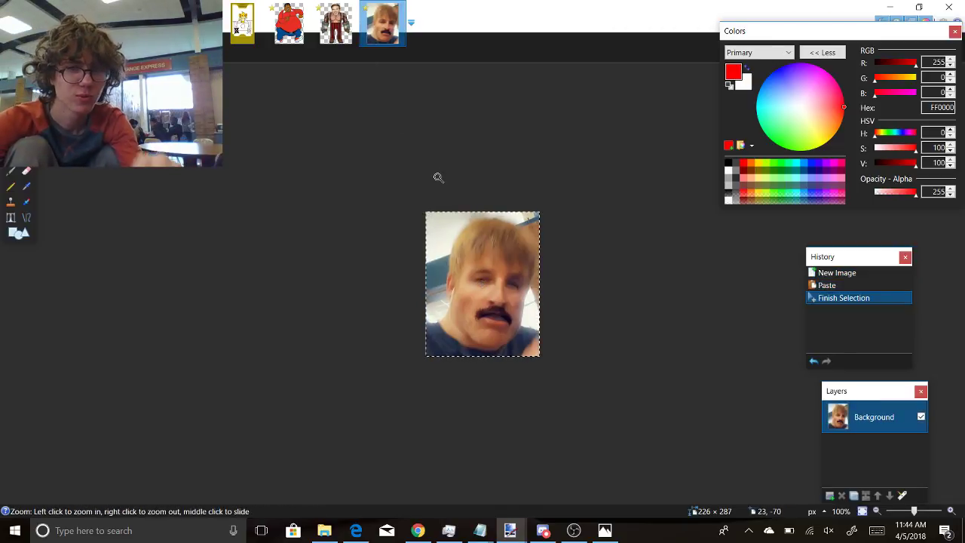
click(587, 173)
key(r)
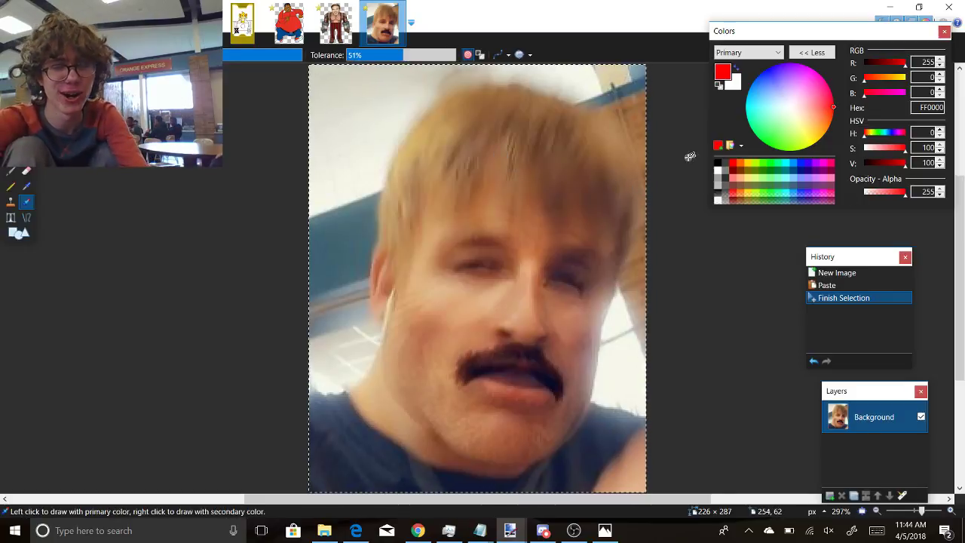
click(717, 171)
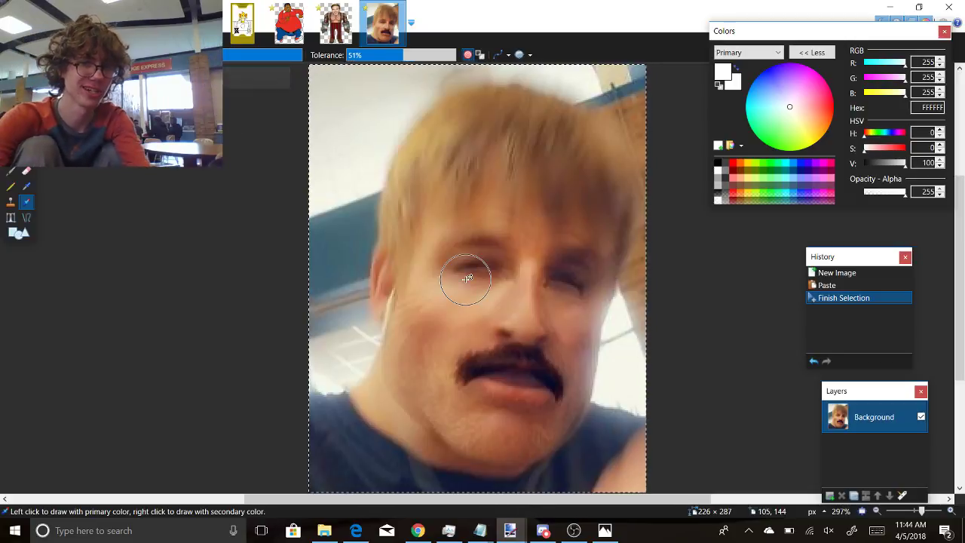
mouse_move(448, 297)
mouse_down()
mouse_move(401, 381)
mouse_move(375, 400)
mouse_move(415, 284)
mouse_move(417, 274)
mouse_move(394, 297)
mouse_move(388, 291)
mouse_move(414, 168)
mouse_move(486, 106)
mouse_move(539, 111)
mouse_move(471, 282)
mouse_up()
key(ctrl+z)
Step: Try the CMY Ghost effect on the portrait with cyan at 20 and magenta at 255, and cancel it
click(203, 23)
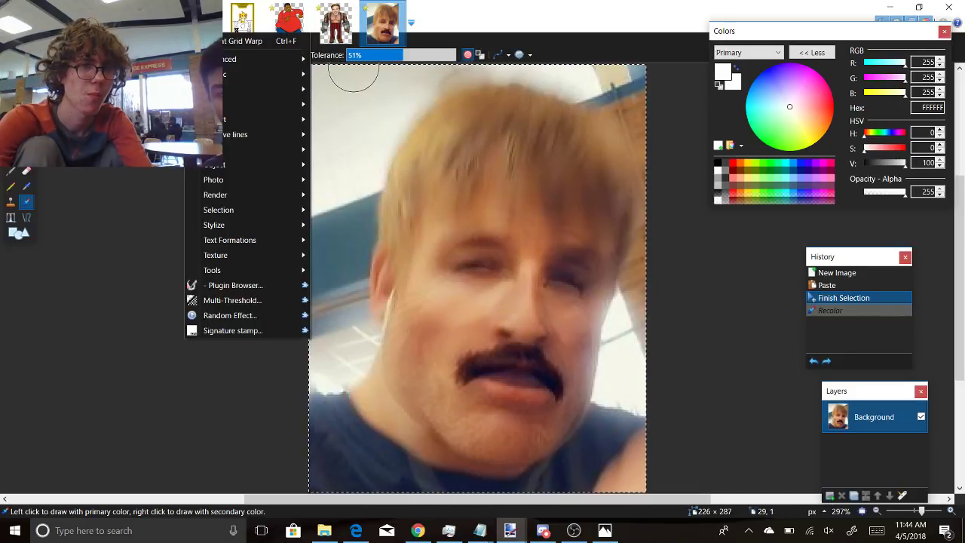
mouse_move(249, 103)
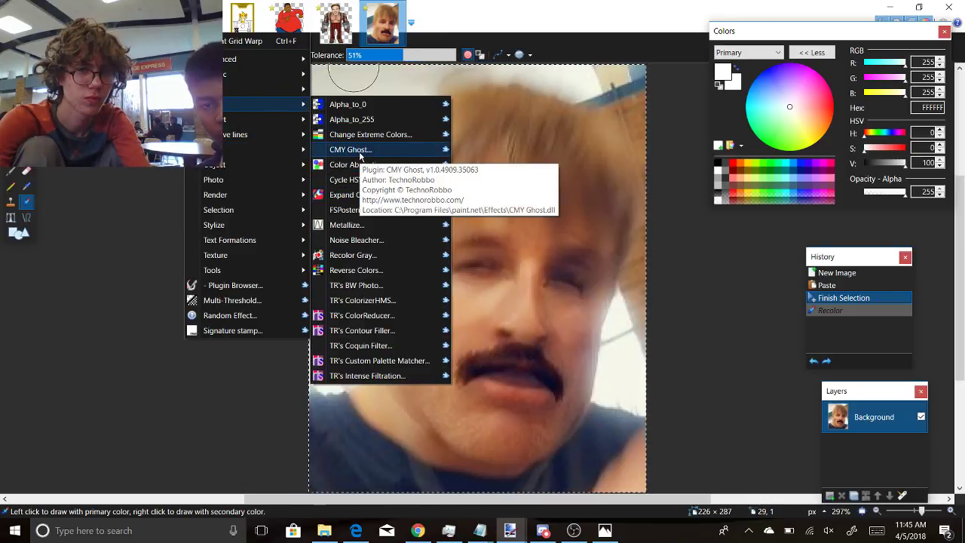
click(359, 153)
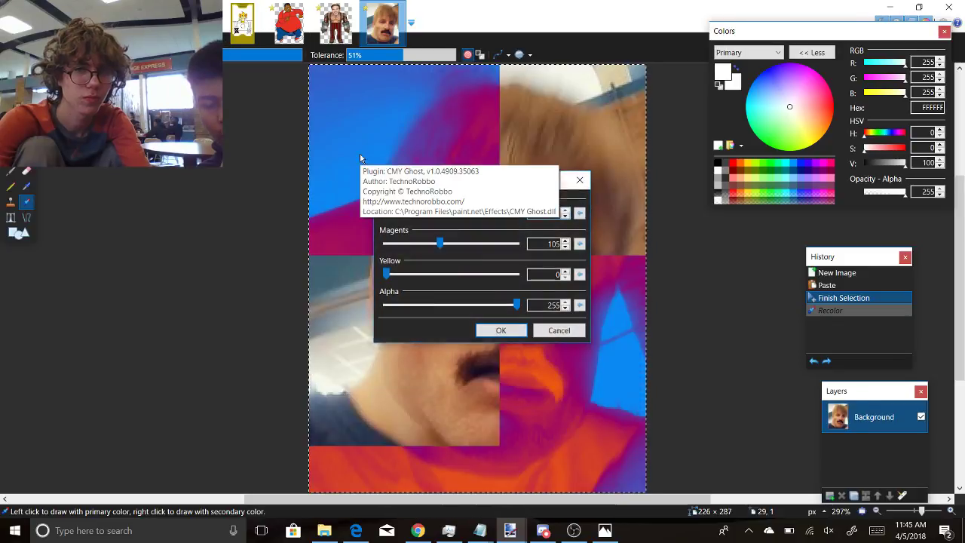
drag(451, 185, 642, 111)
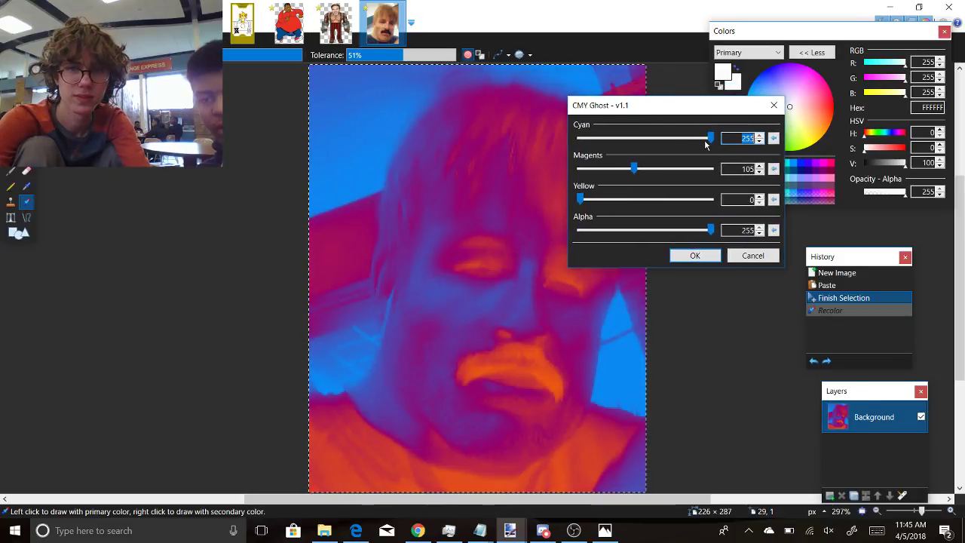
drag(707, 138, 590, 138)
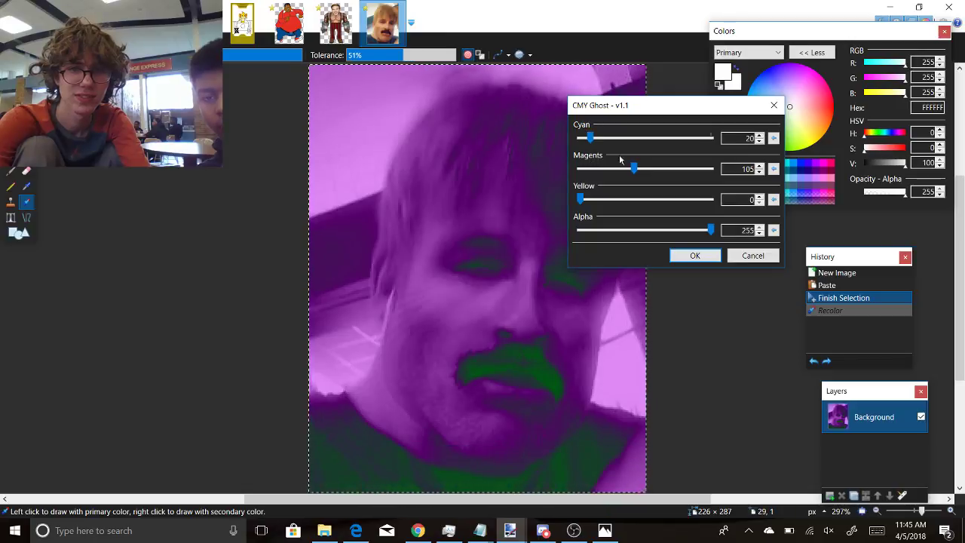
click(655, 168)
drag(656, 167, 773, 168)
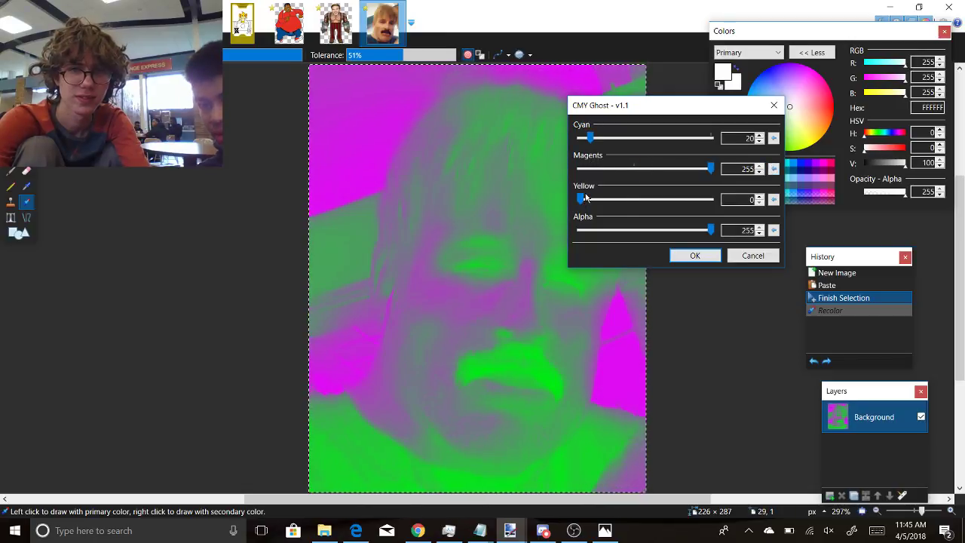
click(751, 255)
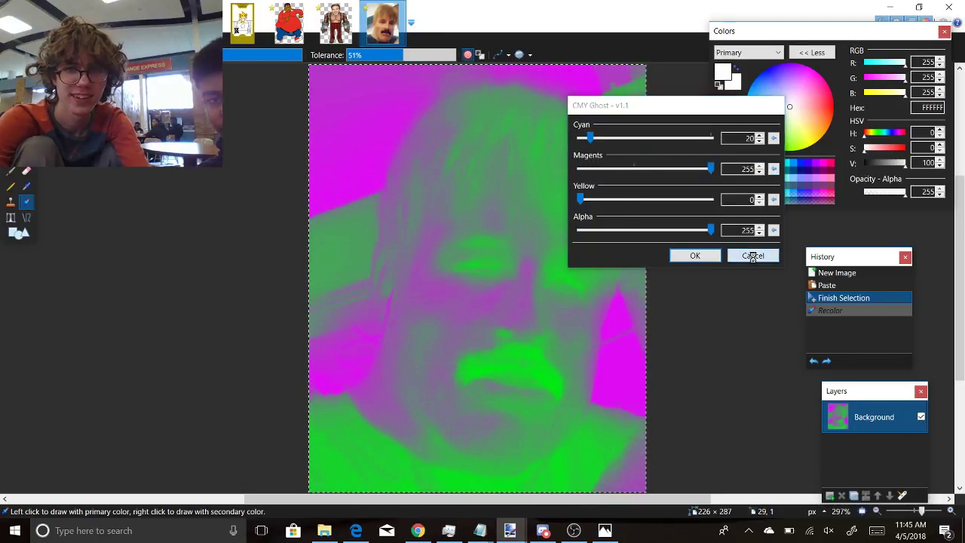
Step: Try the Reverse Colors effect with Inverse Red on, minimum red 83 and maximum red 252, and cancel it
click(204, 21)
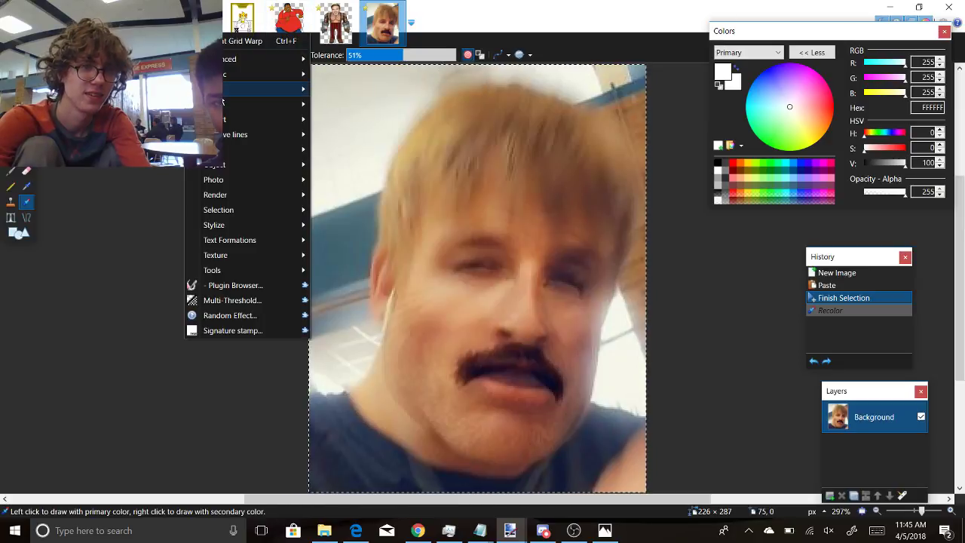
mouse_move(234, 110)
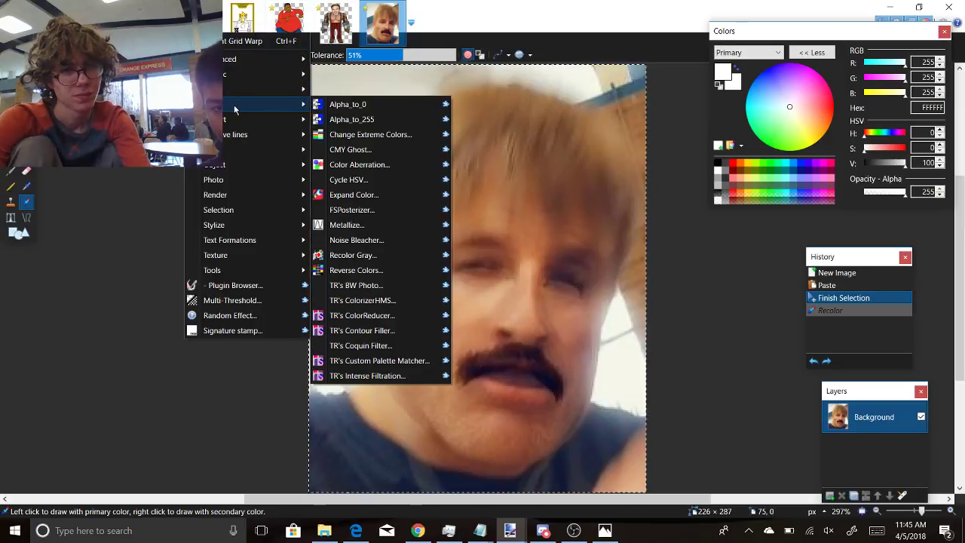
click(365, 270)
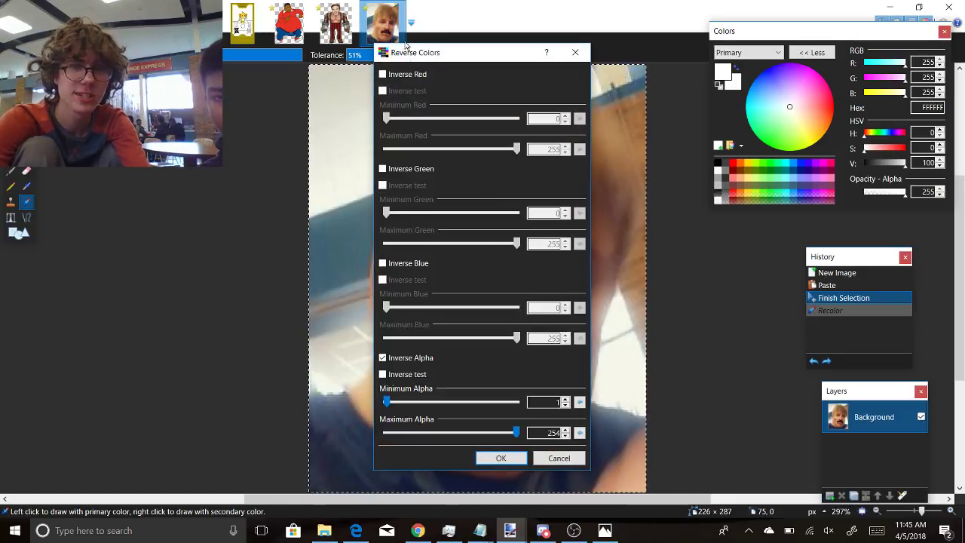
drag(406, 53, 672, 51)
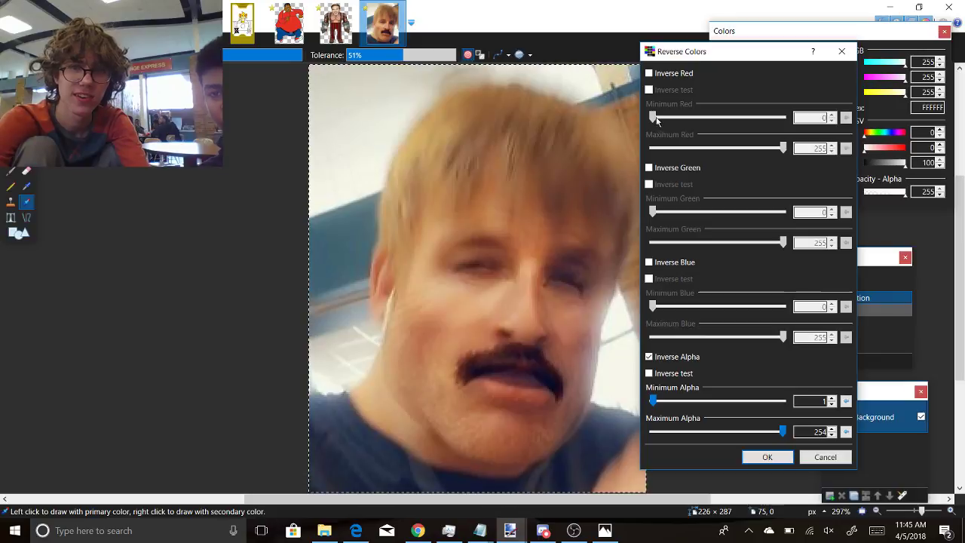
click(649, 73)
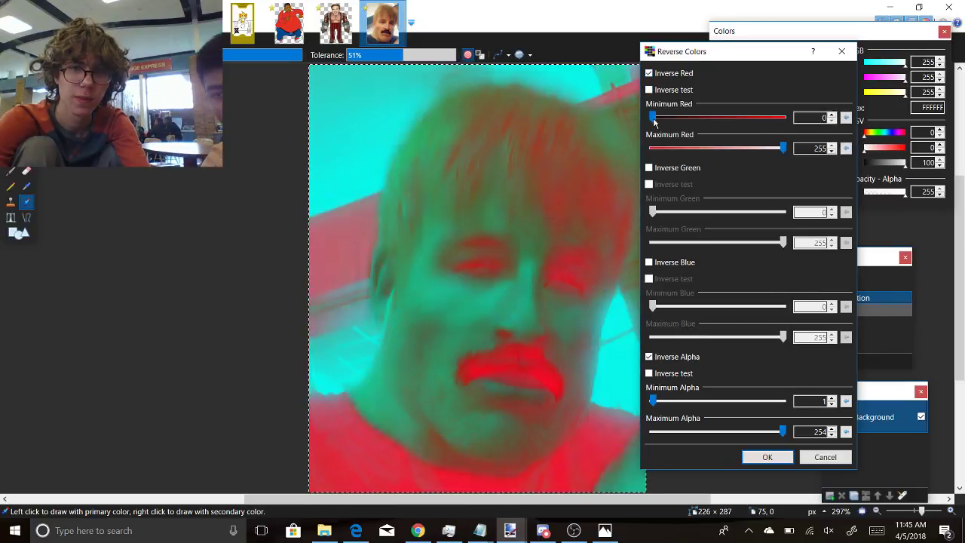
drag(661, 121, 729, 131)
mouse_move(784, 151)
mouse_down()
mouse_move(693, 151)
mouse_move(783, 151)
mouse_up()
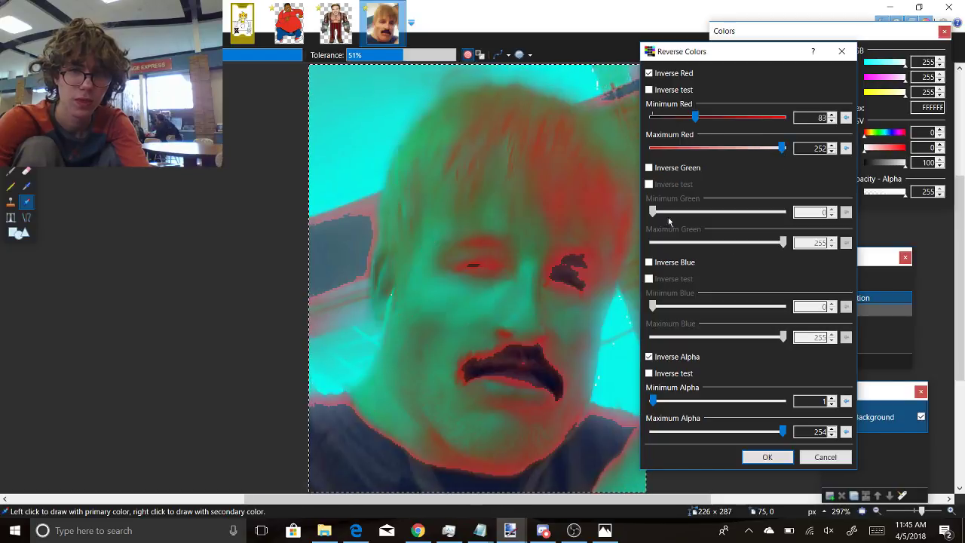
click(819, 457)
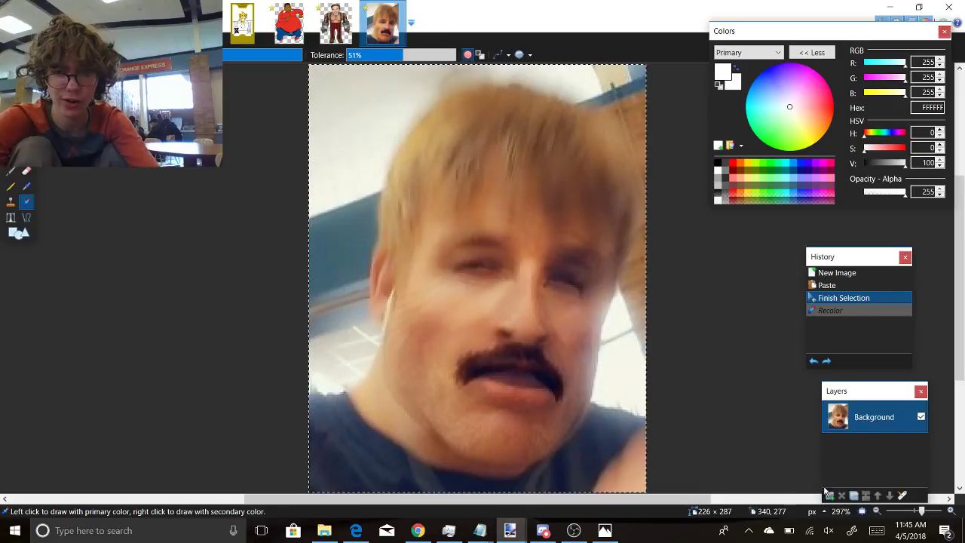
Step: Paste the portrait into a new layer, mirror it horizontally and fit it over the original at 227 × 289 pixels
key(ctrl+shift+v)
drag(645, 275, 66, 278)
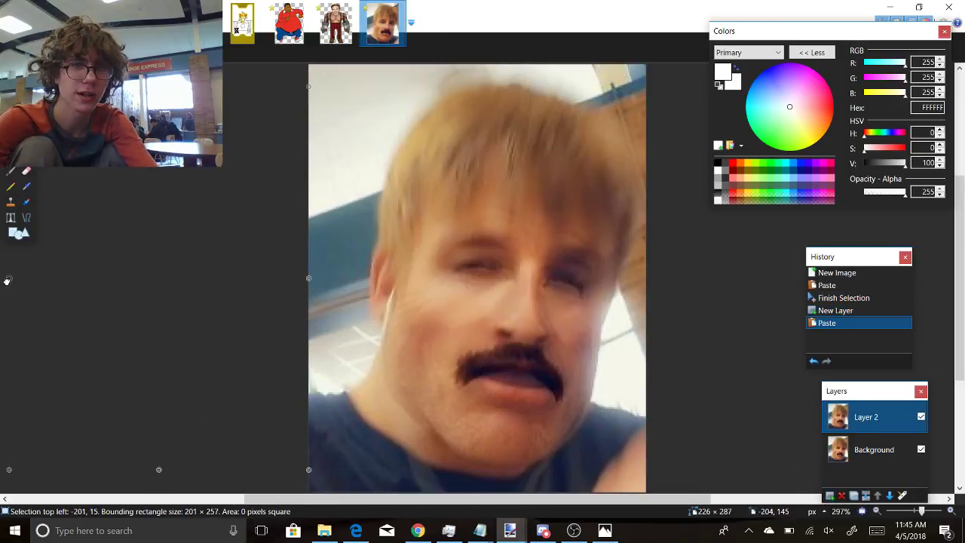
drag(3, 281, 2, 282)
drag(162, 301, 511, 318)
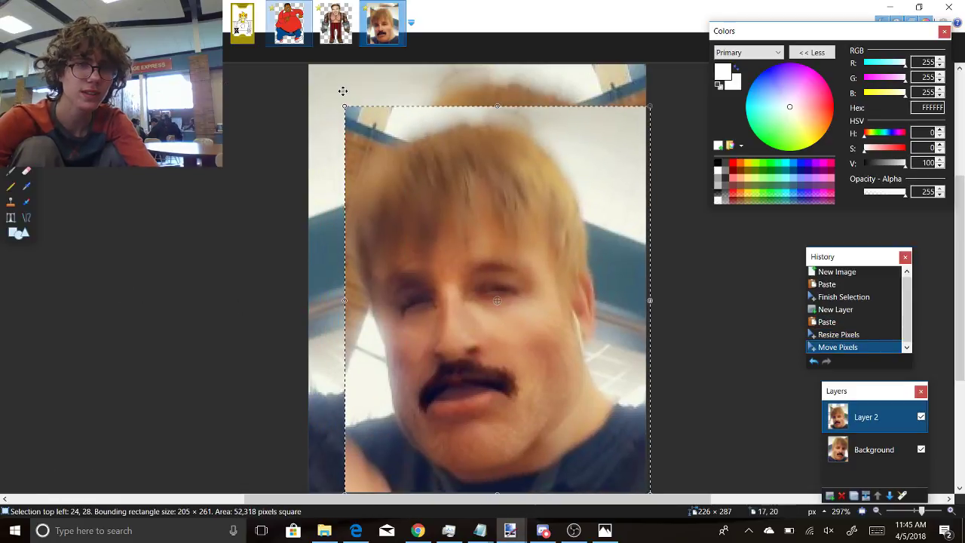
drag(339, 91, 311, 73)
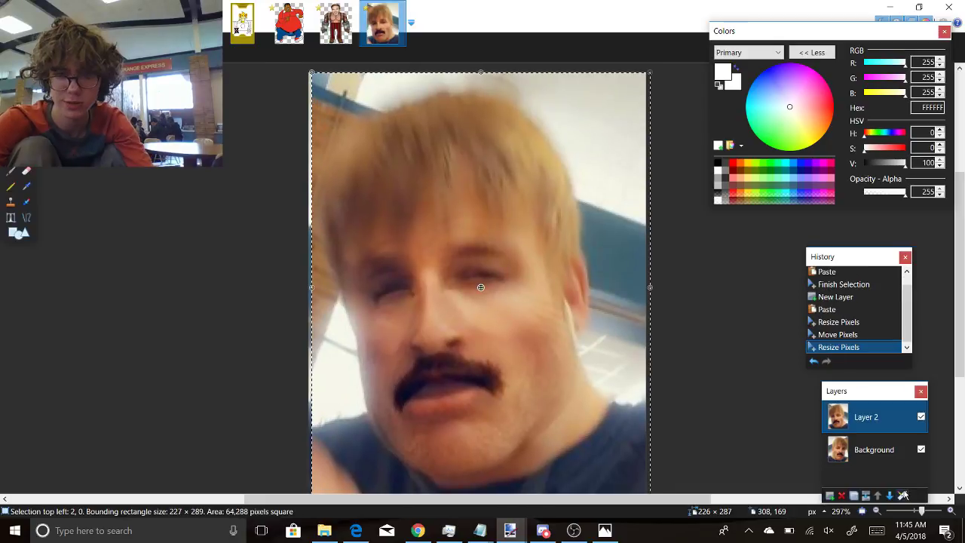
Step: Set the mirrored portrait layer's blending mode to Xor
double_click(904, 423)
click(447, 276)
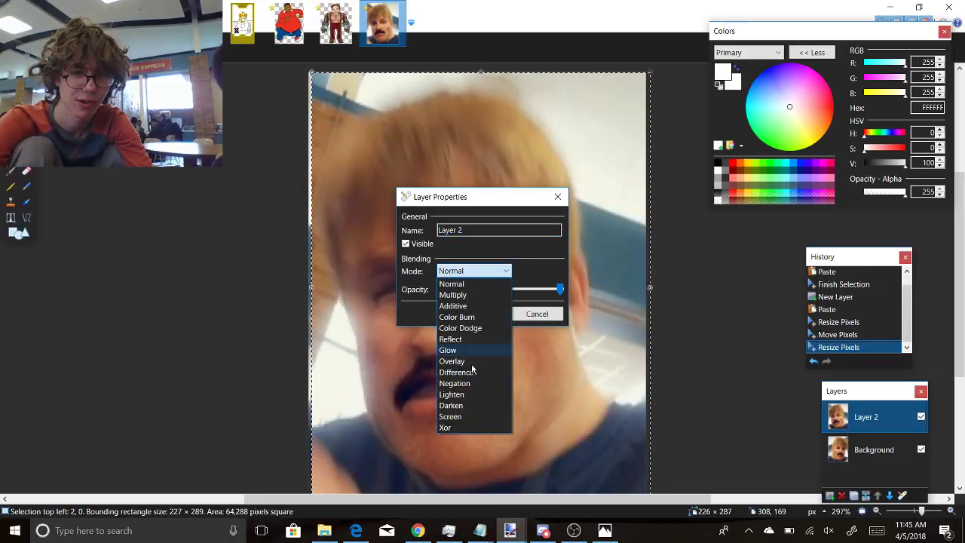
click(452, 425)
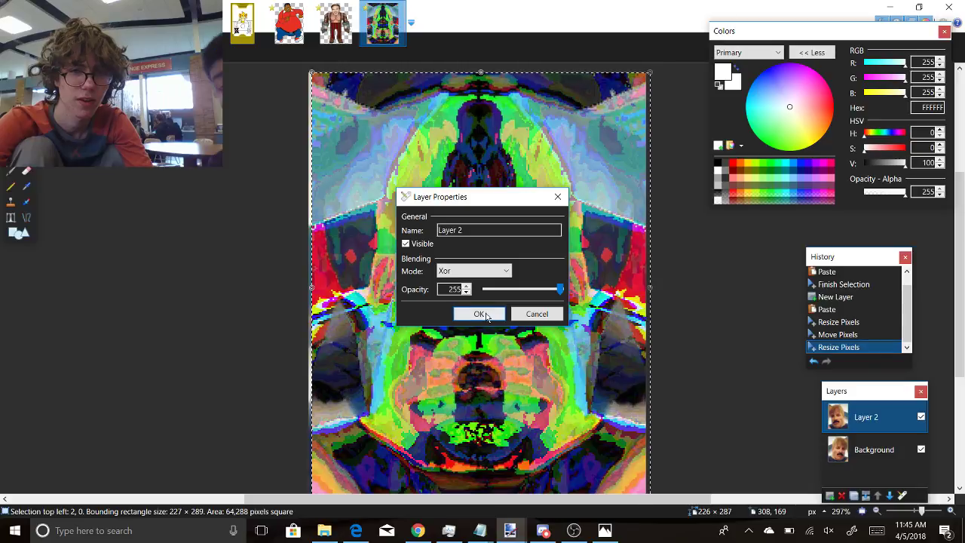
click(494, 313)
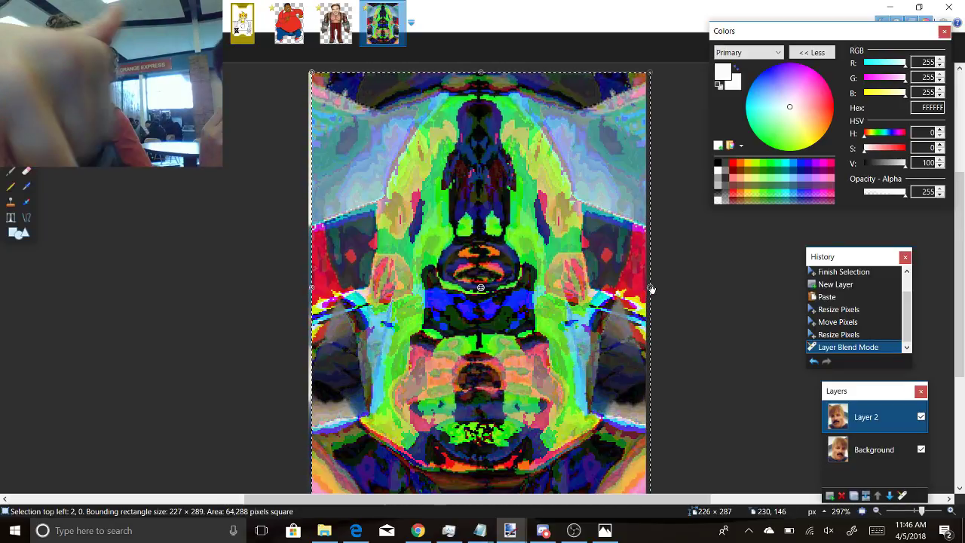
Step: Undo an extra paste over the mirrored portrait and delete that Xor layer
key(ctrl+v)
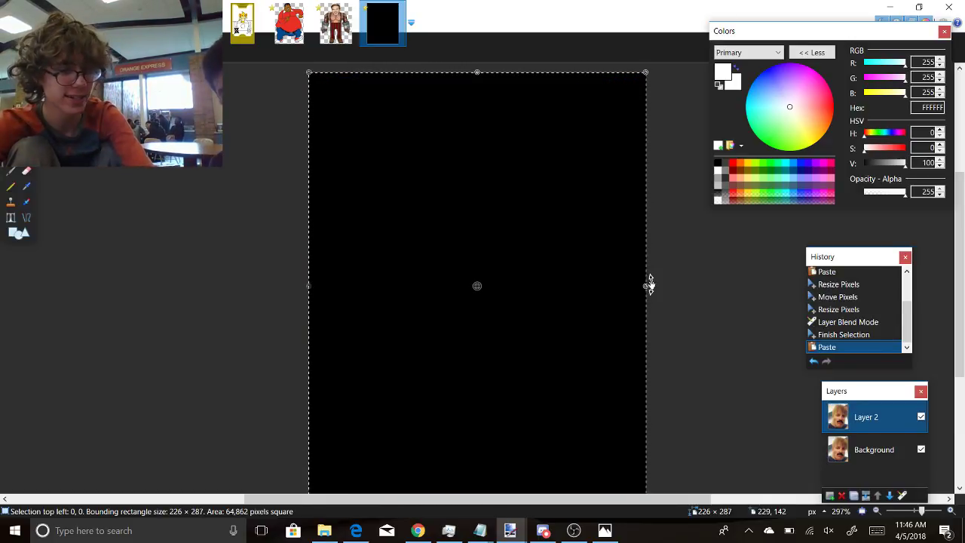
key(ctrl+z)
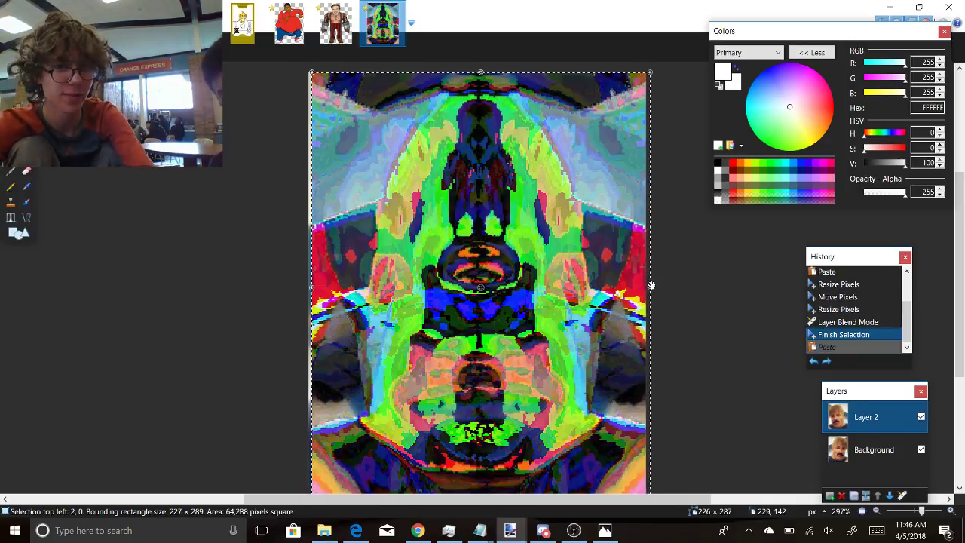
click(841, 496)
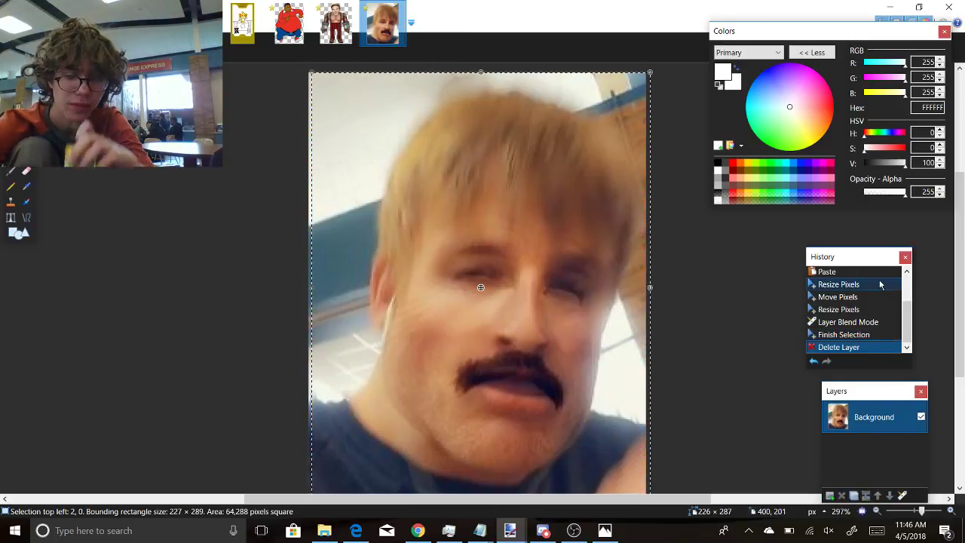
Step: Try recoloring the man's face, hair and neck with the Recolor tool in white at 51% tolerance
key(r)
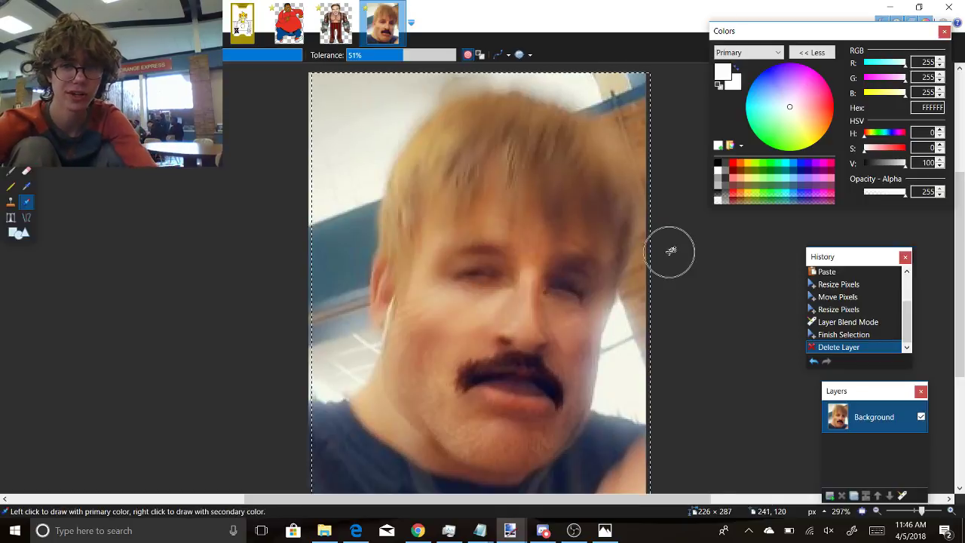
mouse_move(537, 291)
mouse_down()
mouse_move(463, 380)
mouse_move(539, 340)
mouse_move(480, 392)
mouse_move(450, 384)
mouse_move(551, 413)
mouse_move(462, 427)
mouse_move(442, 414)
mouse_move(404, 292)
mouse_move(417, 279)
mouse_move(456, 366)
mouse_move(499, 296)
mouse_move(549, 292)
mouse_move(461, 275)
mouse_move(457, 253)
mouse_move(550, 275)
mouse_move(515, 279)
mouse_move(562, 271)
mouse_move(579, 314)
mouse_move(568, 264)
mouse_move(575, 232)
mouse_move(591, 273)
mouse_move(563, 412)
mouse_move(540, 437)
mouse_move(507, 448)
mouse_move(397, 267)
mouse_move(436, 191)
mouse_move(462, 211)
mouse_move(415, 293)
mouse_move(397, 310)
mouse_move(389, 294)
mouse_move(480, 98)
mouse_move(506, 192)
mouse_move(463, 227)
mouse_move(418, 208)
mouse_move(418, 158)
mouse_move(458, 123)
mouse_move(409, 192)
mouse_move(445, 235)
mouse_move(579, 240)
mouse_up()
mouse_move(593, 200)
mouse_down()
mouse_move(513, 103)
mouse_move(553, 129)
mouse_move(607, 197)
mouse_up()
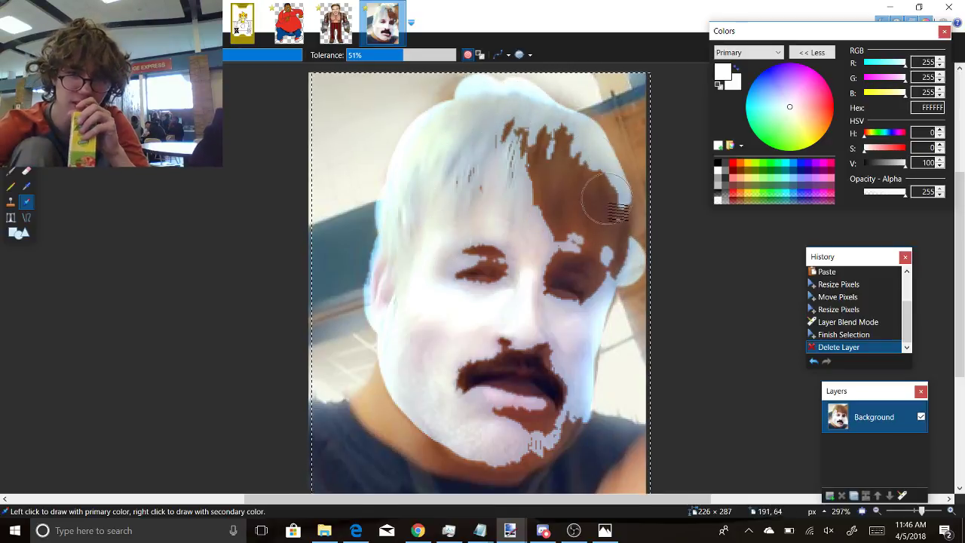
mouse_move(607, 241)
mouse_down()
mouse_move(506, 169)
mouse_move(509, 148)
mouse_move(609, 215)
mouse_move(533, 128)
mouse_move(601, 273)
mouse_move(540, 299)
mouse_move(585, 253)
mouse_move(532, 276)
mouse_move(509, 261)
mouse_move(488, 291)
mouse_move(474, 259)
mouse_move(459, 318)
mouse_move(484, 419)
mouse_move(519, 428)
mouse_move(535, 413)
mouse_move(534, 371)
mouse_move(482, 343)
mouse_move(518, 370)
mouse_move(539, 361)
mouse_move(408, 375)
mouse_move(364, 408)
mouse_move(496, 461)
mouse_move(438, 439)
mouse_move(539, 454)
mouse_move(567, 428)
mouse_move(540, 437)
mouse_up()
mouse_move(356, 353)
mouse_down()
mouse_move(345, 383)
mouse_move(354, 354)
mouse_move(385, 414)
mouse_move(369, 332)
mouse_move(595, 392)
mouse_move(579, 402)
mouse_move(560, 465)
mouse_up()
mouse_move(637, 436)
mouse_down()
mouse_move(577, 370)
mouse_move(694, 472)
mouse_move(491, 391)
mouse_up()
Step: Undo all the white recolor strokes, keep the mirrored layer deleted, and try and undo another stroke from cheek to chin
key(ctrl+z)
key(ctrl+z)
key(ctrl+z)
key(ctrl+z)
key(ctrl+z)
key(ctrl+z)
key(ctrl+z)
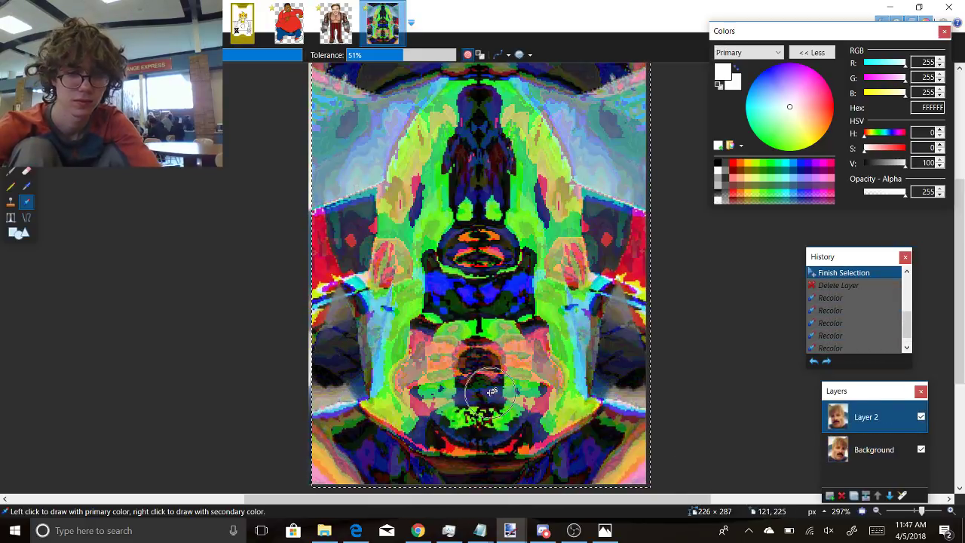
key(ctrl+y)
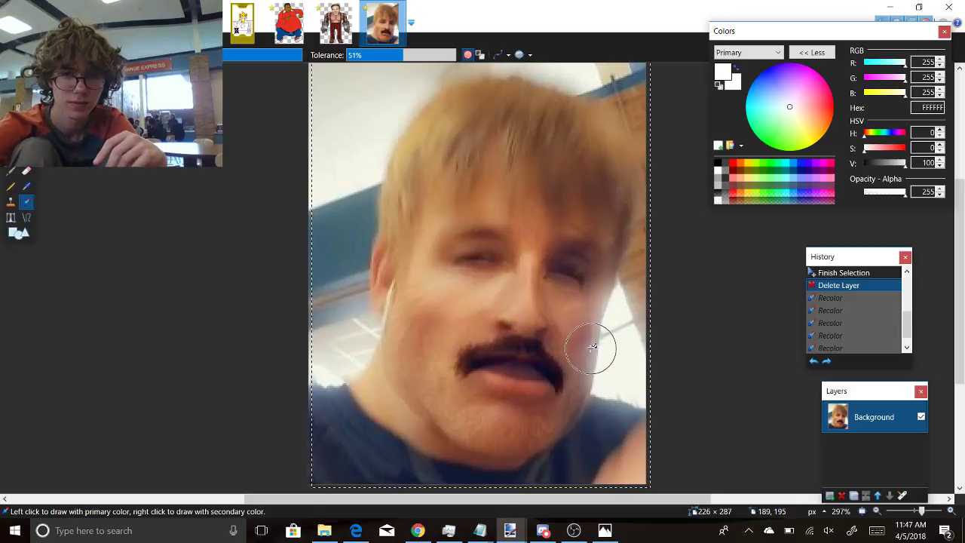
mouse_move(592, 347)
mouse_down()
mouse_move(584, 317)
mouse_move(525, 278)
mouse_move(578, 277)
mouse_move(465, 260)
mouse_move(415, 265)
mouse_move(512, 311)
mouse_move(416, 301)
mouse_move(553, 312)
mouse_move(473, 314)
mouse_move(453, 345)
mouse_move(392, 350)
mouse_move(465, 380)
mouse_move(427, 374)
mouse_move(478, 401)
mouse_move(445, 417)
mouse_move(499, 433)
mouse_move(571, 363)
mouse_move(536, 426)
mouse_move(499, 457)
mouse_up()
key(ctrl+z)
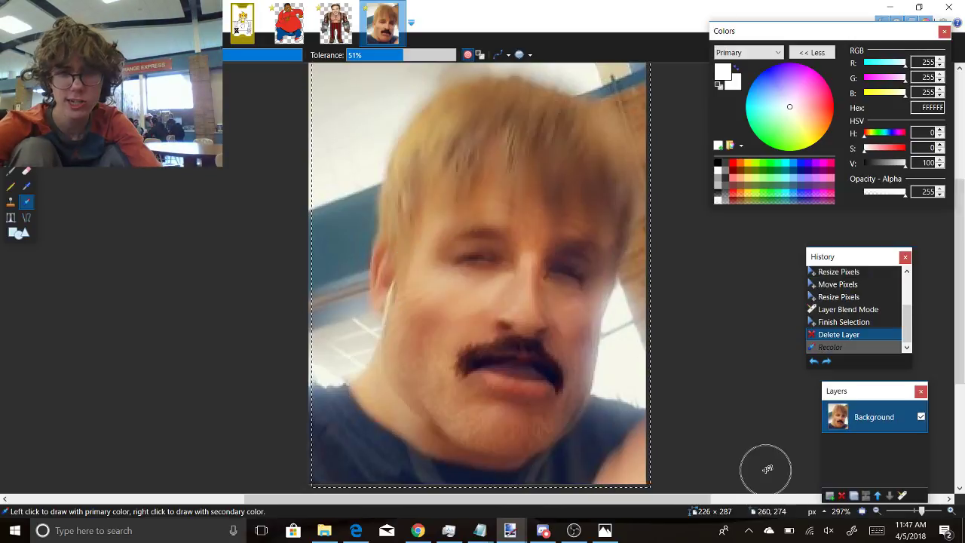
Step: Add an empty layer above the portrait and set its blending mode to Xor
click(829, 494)
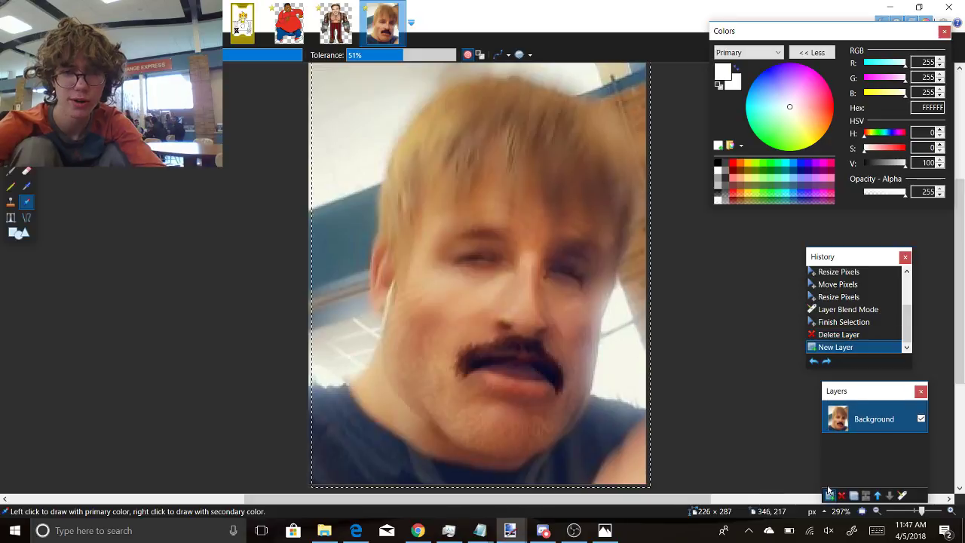
key(b)
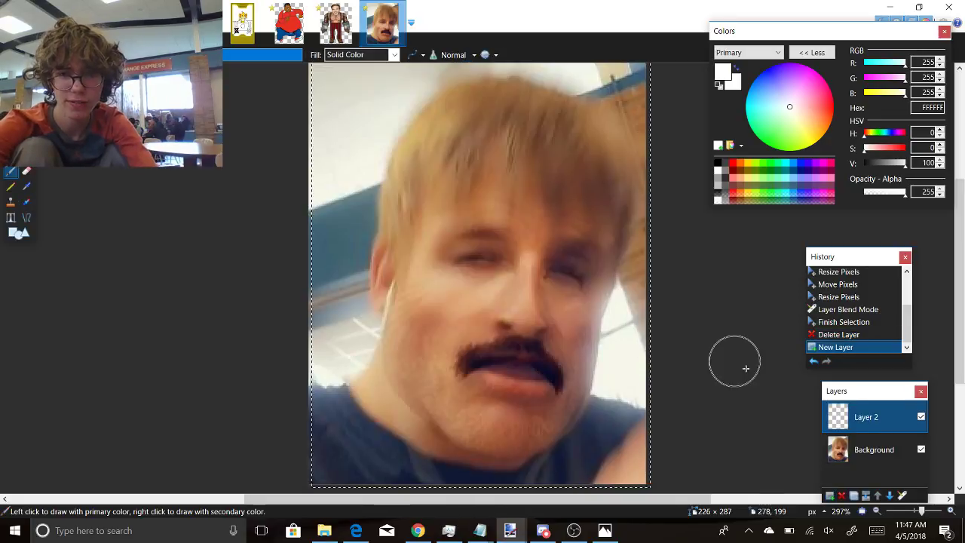
click(903, 495)
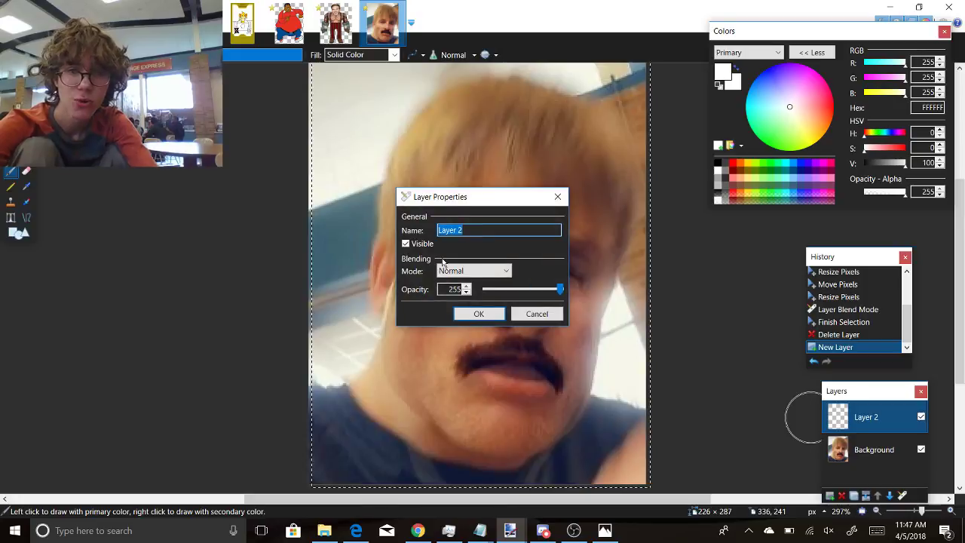
click(455, 272)
click(462, 426)
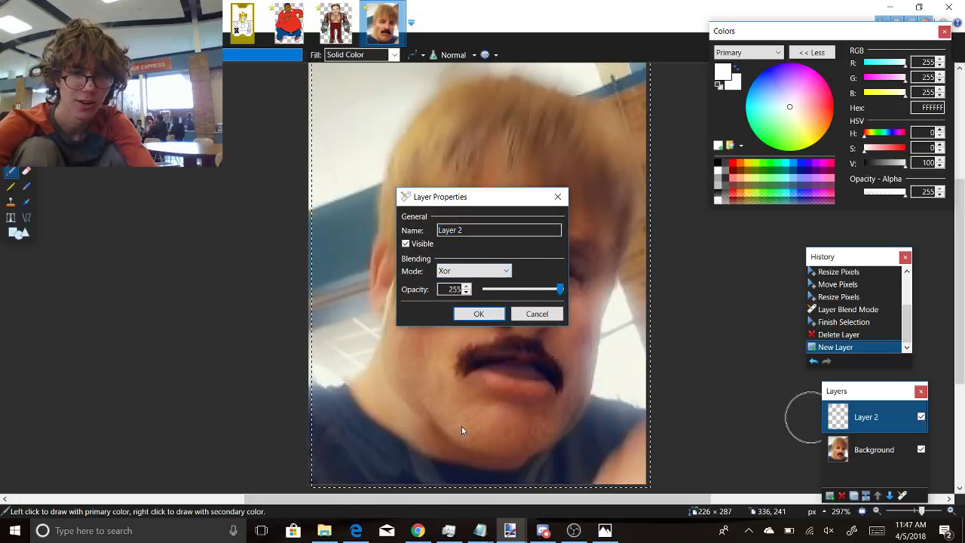
click(480, 314)
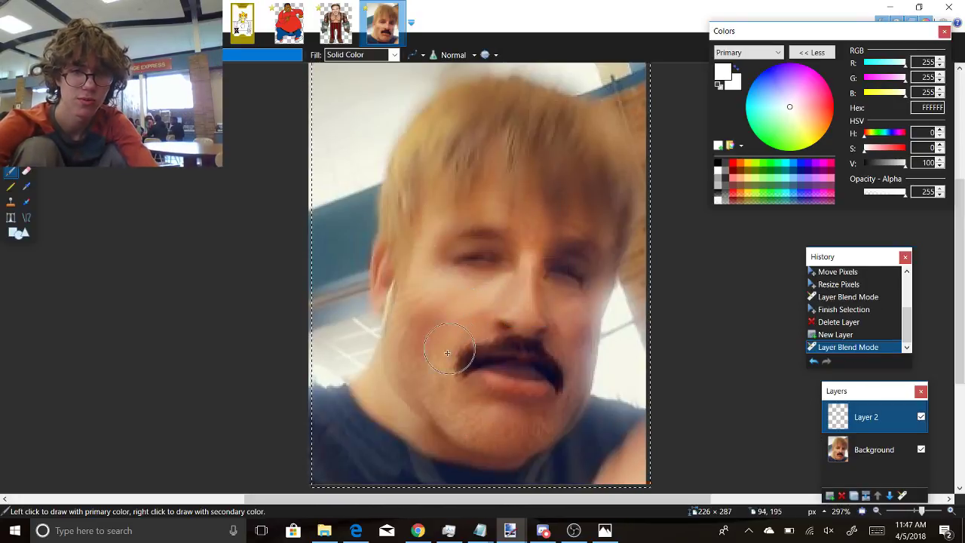
Step: Paint over the man's face, hair and neck in solid white on the Xor layer to invert their colors
mouse_move(447, 352)
mouse_down()
mouse_move(467, 416)
mouse_move(495, 402)
mouse_move(490, 348)
mouse_move(513, 332)
mouse_move(545, 363)
mouse_move(543, 390)
mouse_move(483, 414)
mouse_up()
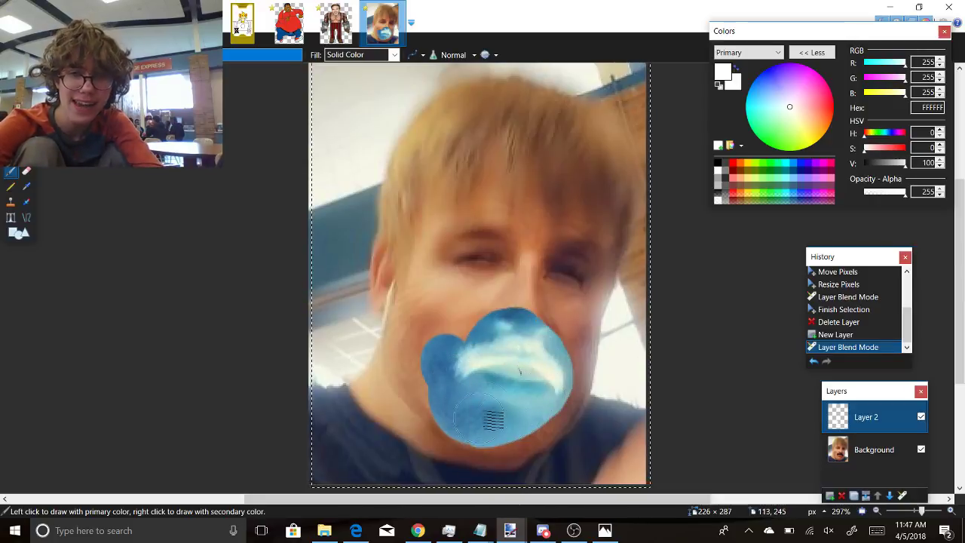
mouse_move(537, 367)
mouse_down()
mouse_move(500, 431)
mouse_move(555, 399)
mouse_move(570, 346)
mouse_move(565, 324)
mouse_move(511, 298)
mouse_move(514, 283)
mouse_move(544, 267)
mouse_move(572, 293)
mouse_move(579, 317)
mouse_move(598, 243)
mouse_move(586, 224)
mouse_move(570, 256)
mouse_move(604, 179)
mouse_move(604, 227)
mouse_move(546, 141)
mouse_move(573, 192)
mouse_move(501, 284)
mouse_move(478, 231)
mouse_move(502, 188)
mouse_move(535, 188)
mouse_move(496, 219)
mouse_move(504, 153)
mouse_move(536, 124)
mouse_move(564, 130)
mouse_move(585, 151)
mouse_move(537, 121)
mouse_move(505, 116)
mouse_move(450, 137)
mouse_move(435, 128)
mouse_move(471, 110)
mouse_move(538, 112)
mouse_move(441, 156)
mouse_move(404, 236)
mouse_move(416, 170)
mouse_move(422, 161)
mouse_move(430, 271)
mouse_move(474, 168)
mouse_move(491, 338)
mouse_move(420, 306)
mouse_move(424, 274)
mouse_move(407, 360)
mouse_move(376, 391)
mouse_move(409, 364)
mouse_move(414, 305)
mouse_up()
mouse_move(411, 324)
mouse_down()
mouse_move(410, 395)
mouse_move(401, 396)
mouse_move(466, 434)
mouse_move(509, 435)
mouse_move(478, 441)
mouse_move(379, 395)
mouse_up()
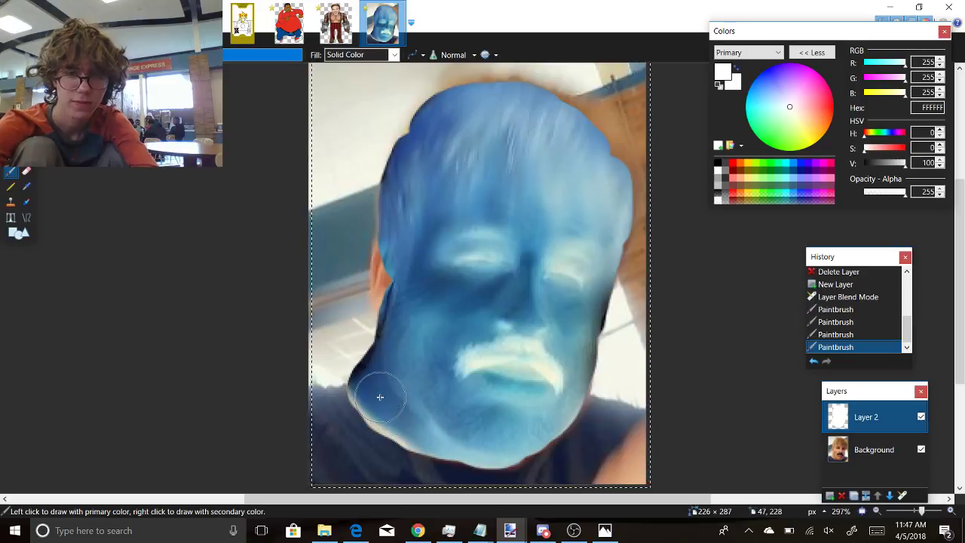
Step: Paint over the man's ear and the hand in the lower corner in solid white on the Xor layer
mouse_move(394, 277)
mouse_down()
mouse_move(398, 259)
mouse_move(400, 297)
mouse_up()
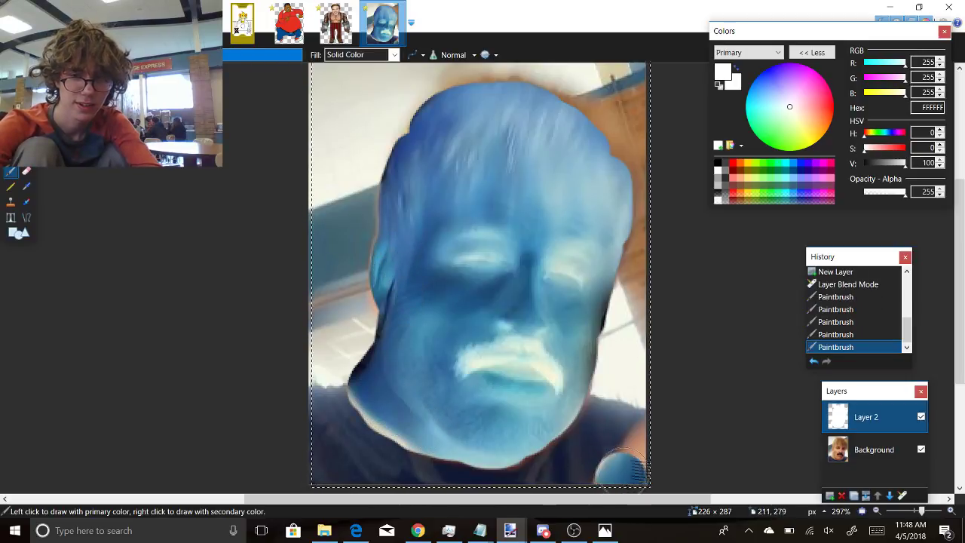
drag(658, 433, 646, 482)
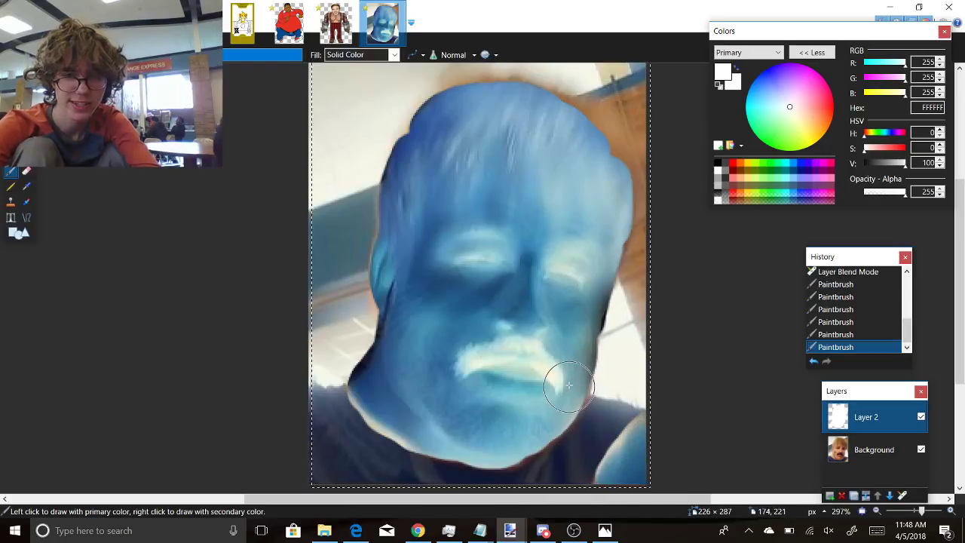
Step: Try Layer 2 in Multiply and Normal blending modes, lowering its opacity to 125 in Normal
double_click(877, 416)
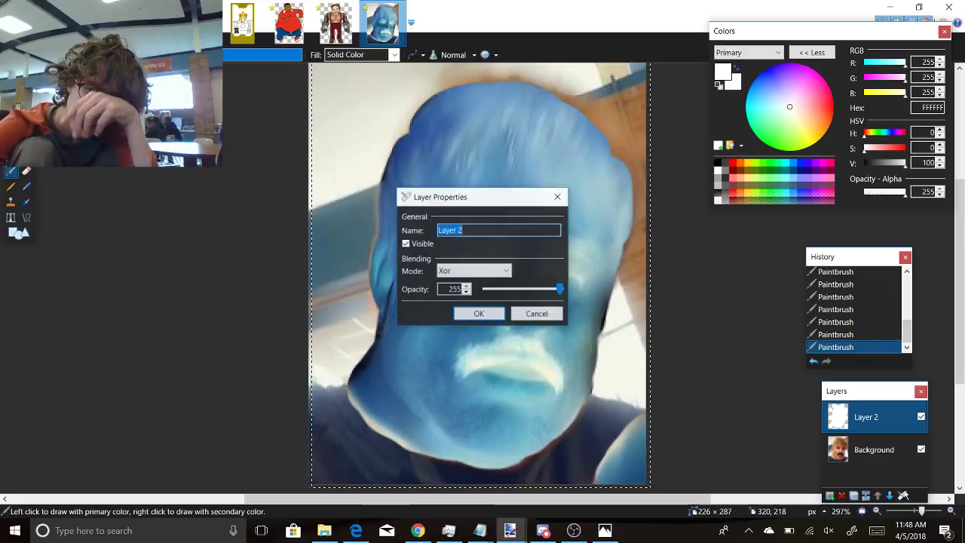
click(495, 276)
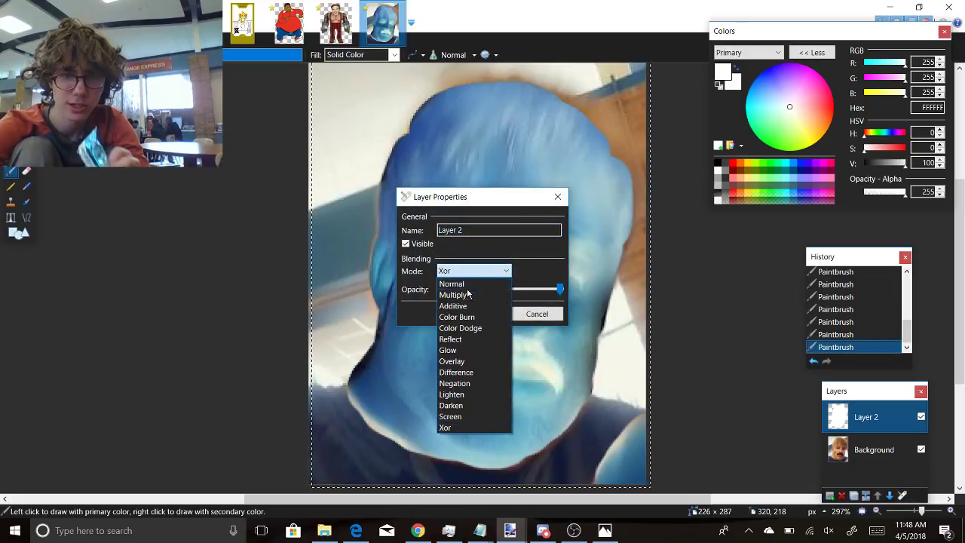
click(467, 294)
click(470, 271)
click(470, 284)
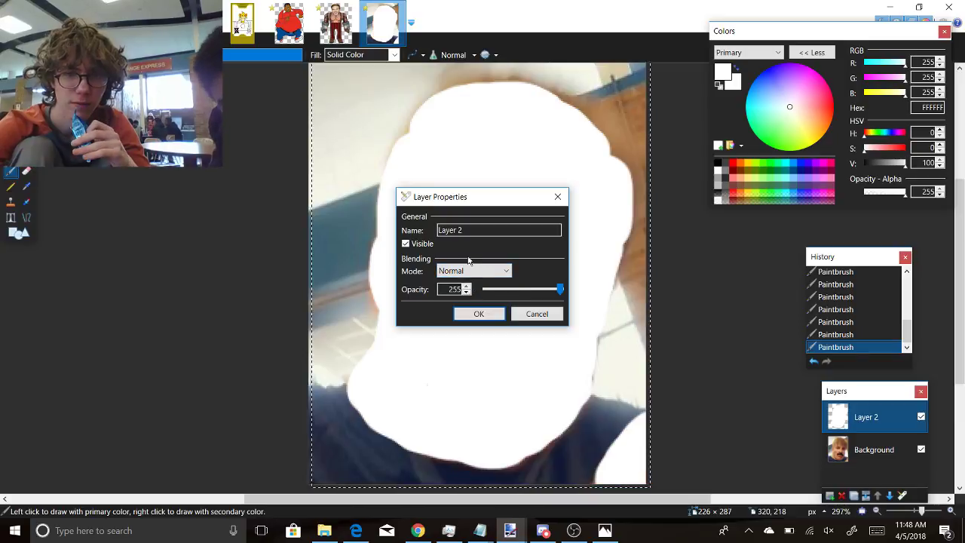
drag(455, 202, 645, 152)
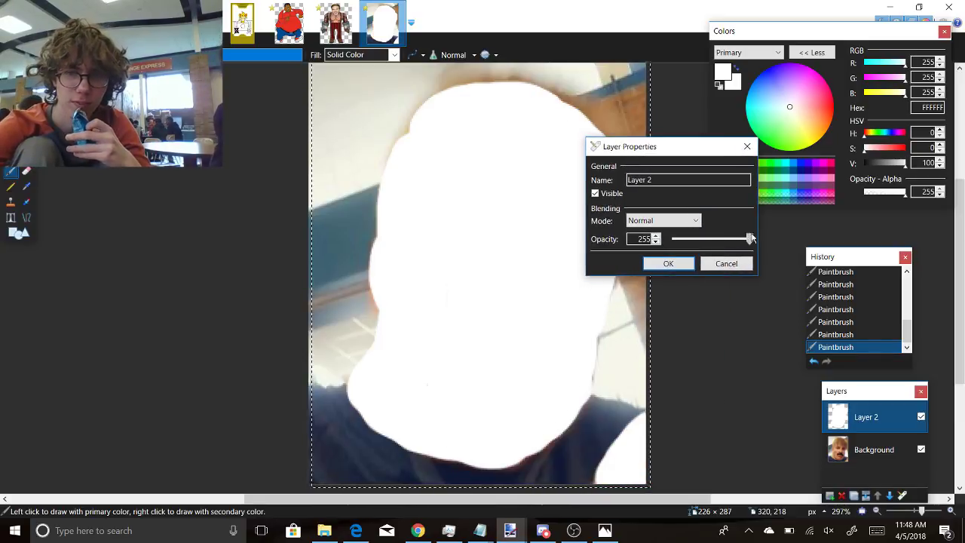
drag(750, 238, 720, 239)
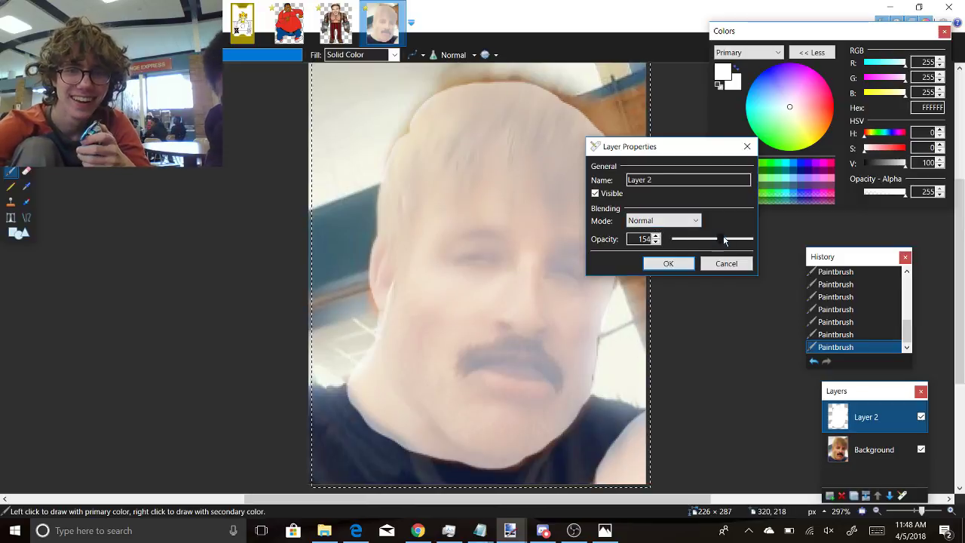
drag(724, 240, 711, 238)
Step: Try the blending modes from Multiply through Overlay on Layer 2 at an opacity of 125
click(681, 221)
click(664, 245)
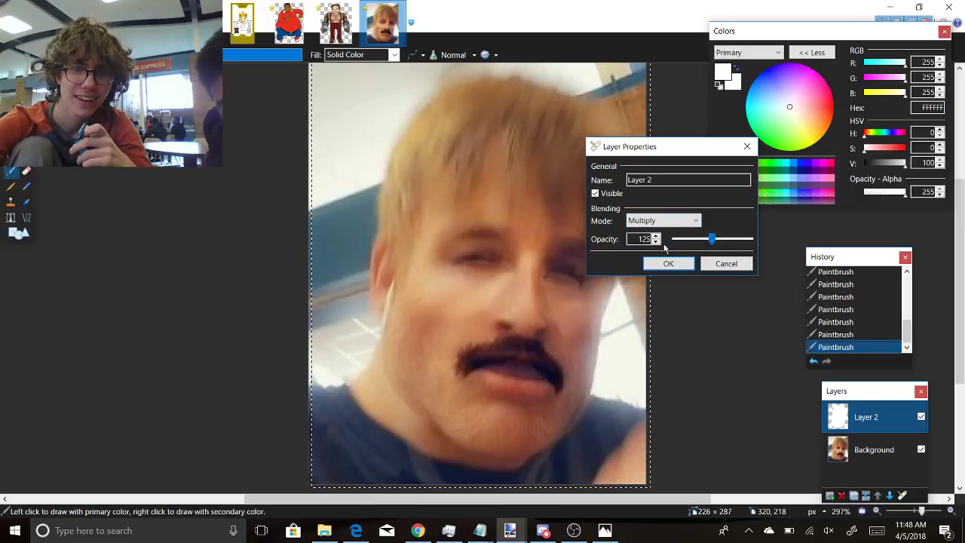
click(672, 221)
key(Down)
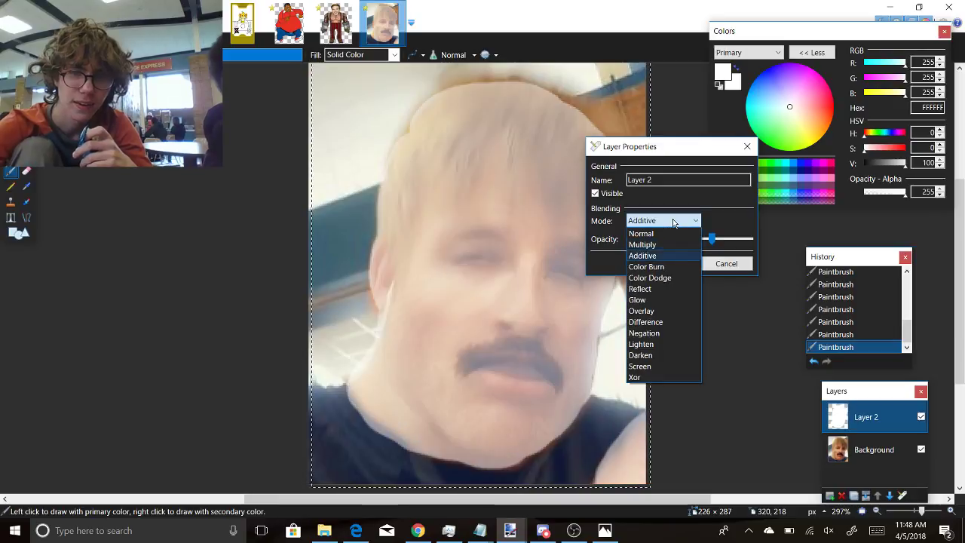
key(Down)
key(Down)
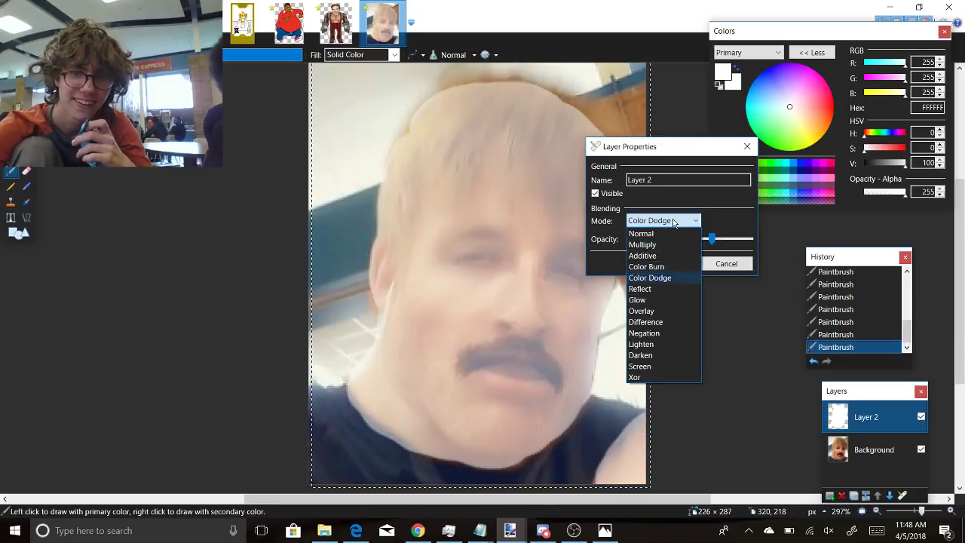
key(Down)
key(Down)
key(Down)
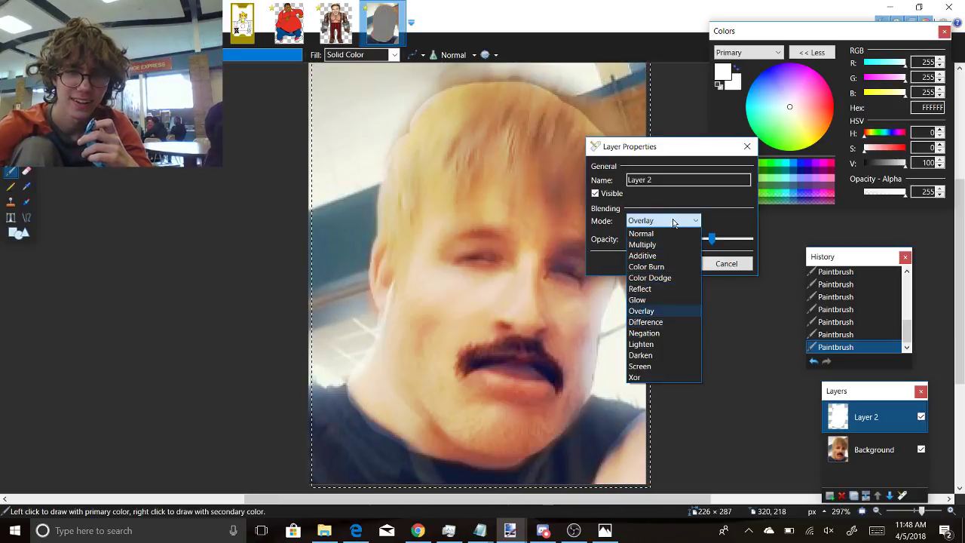
click(673, 222)
Step: Raise Layer 2's opacity to the maximum and compare the Overlay, Negation, Lighten, Darken and Glow blending modes
drag(711, 238, 749, 238)
click(634, 222)
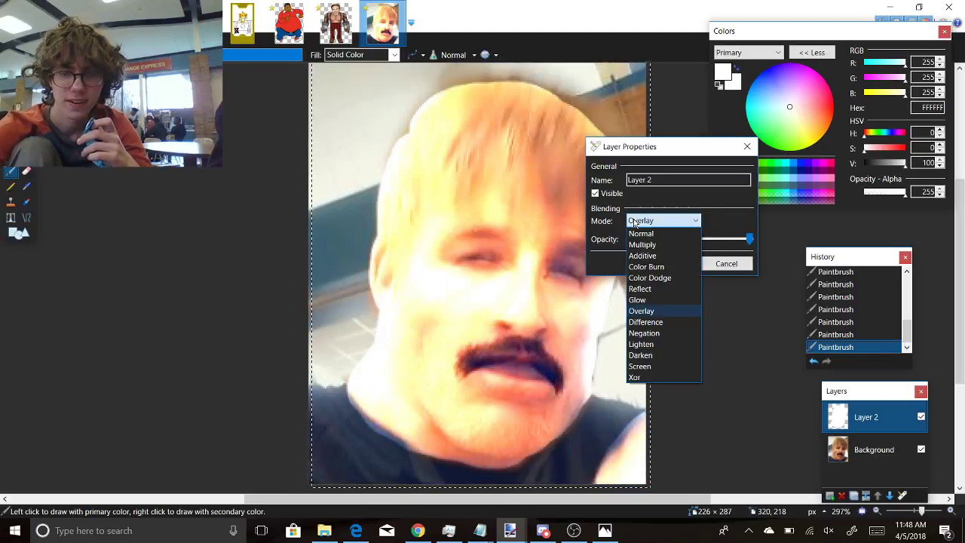
key(Down)
key(Down)
key(Down)
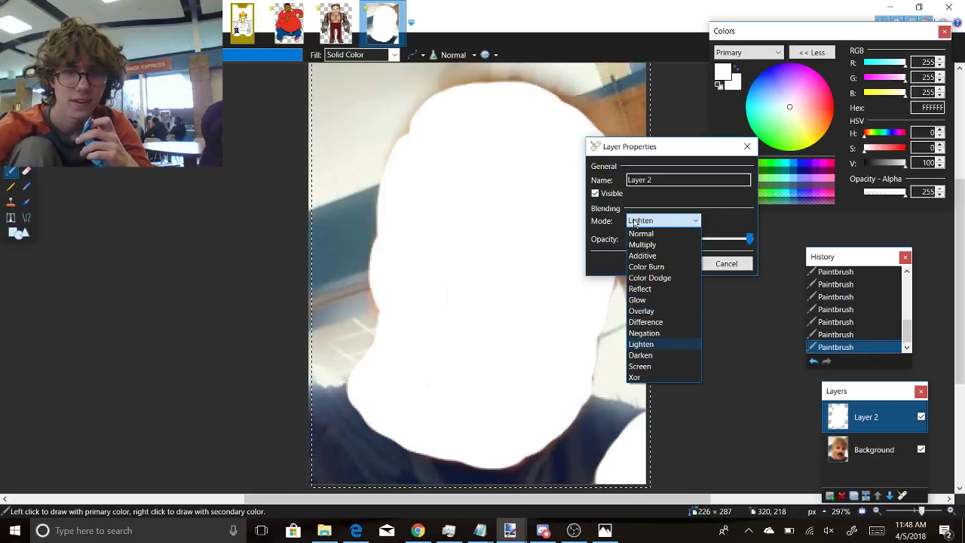
key(Up)
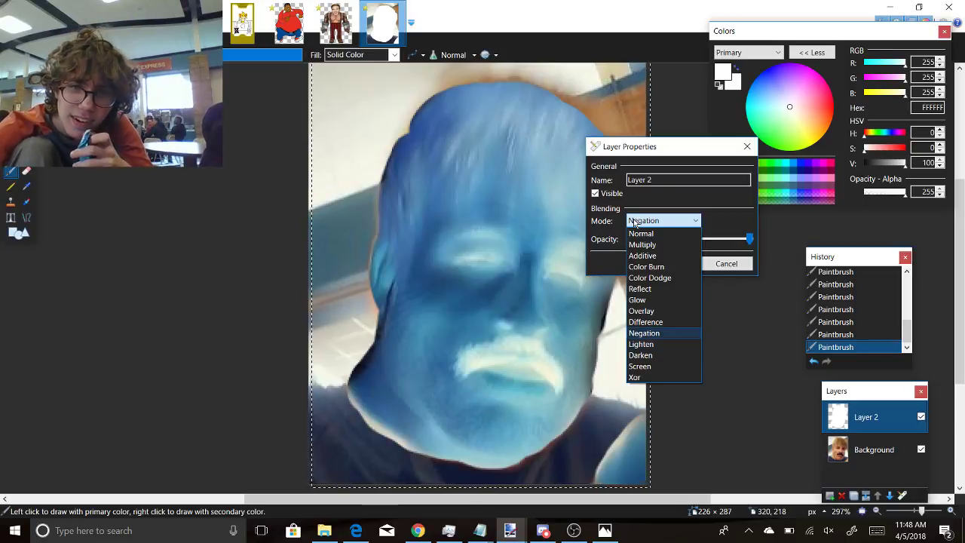
key(Down)
key(Down)
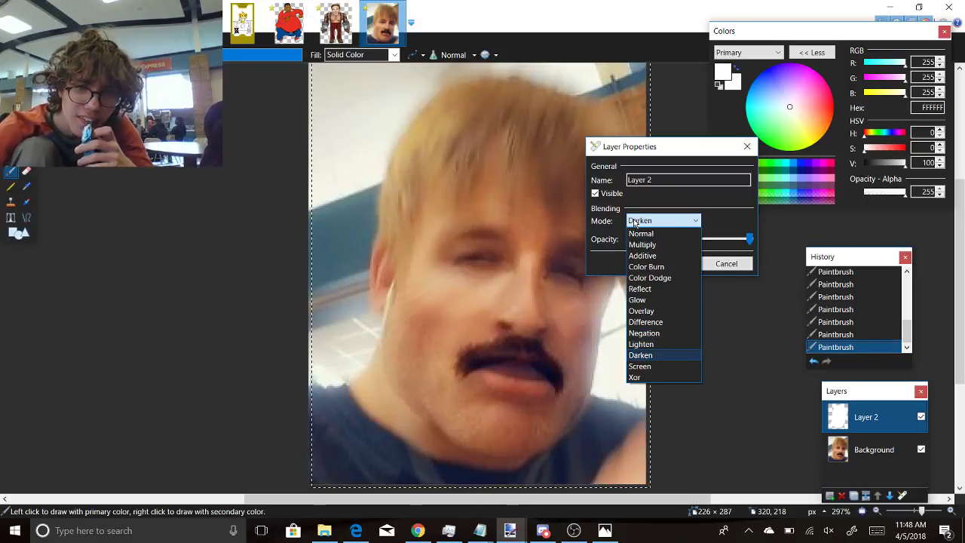
key(Up)
key(Up)
key(Up)
key(Up)
key(Up)
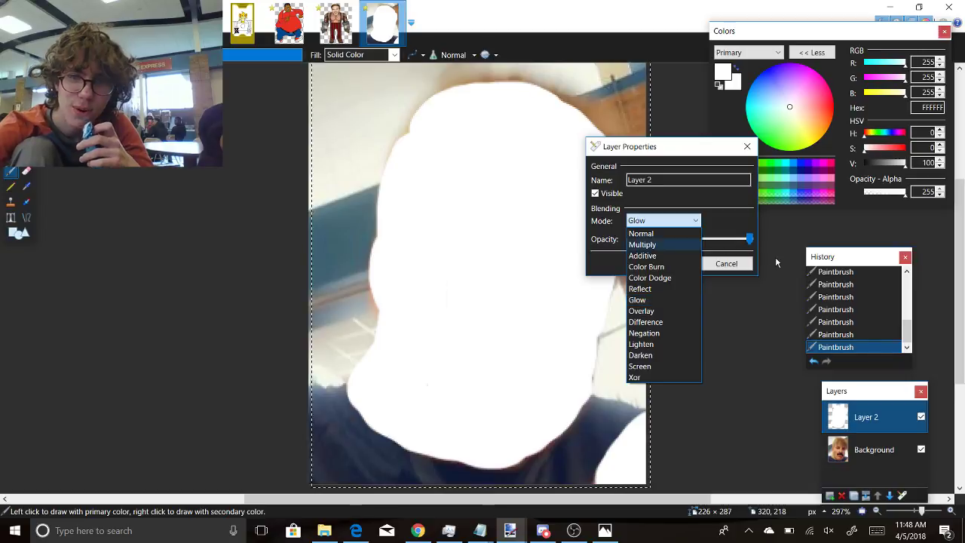
Step: Try the Glow mode at an opacity of 127 on Layer 2, and discard all the layer property changes
click(748, 239)
drag(748, 238, 713, 243)
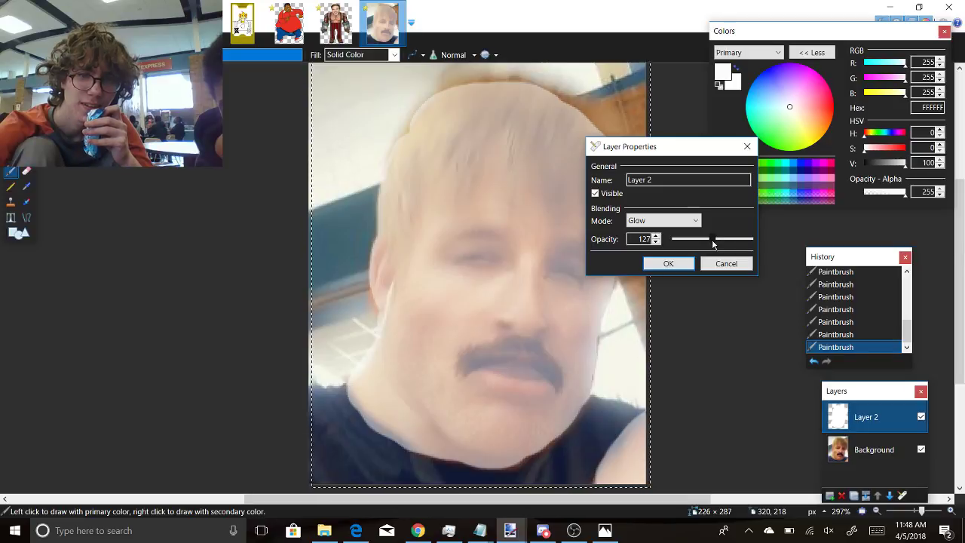
click(735, 267)
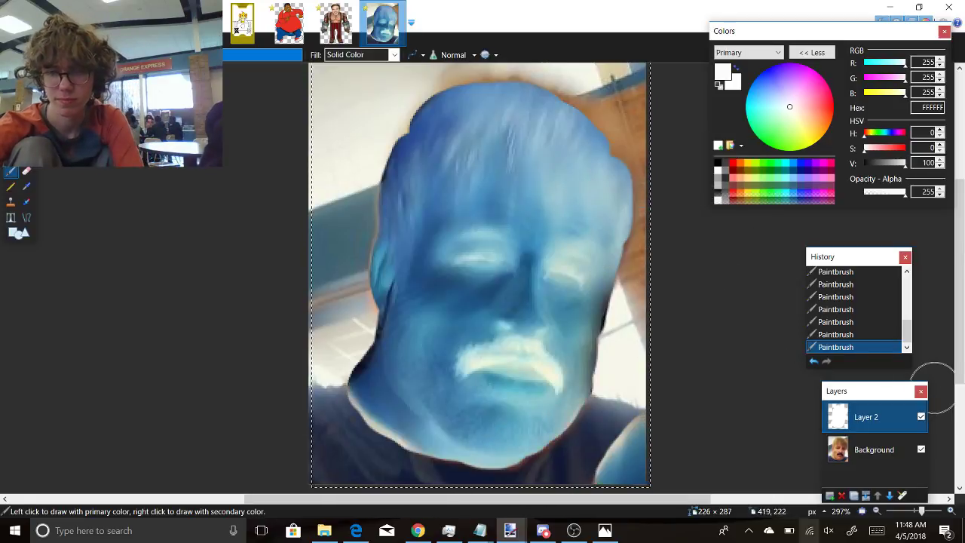
Step: Delete the white-painted Layer 2, and recolor the man's head, neck and hand with the Recolor tool in white at 76% tolerance
click(842, 495)
key(r)
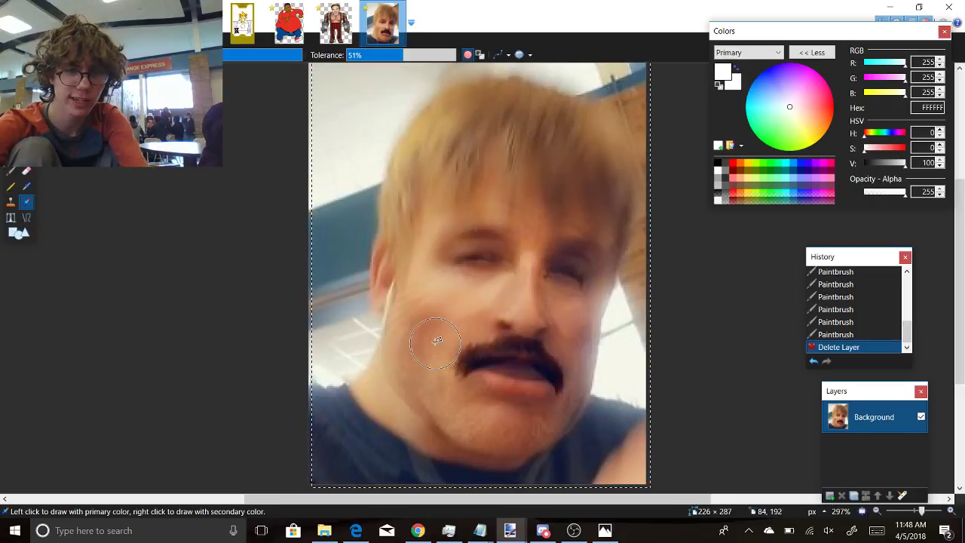
mouse_move(435, 341)
mouse_down()
mouse_move(430, 273)
mouse_move(388, 384)
mouse_move(396, 324)
mouse_up()
key(ctrl+z)
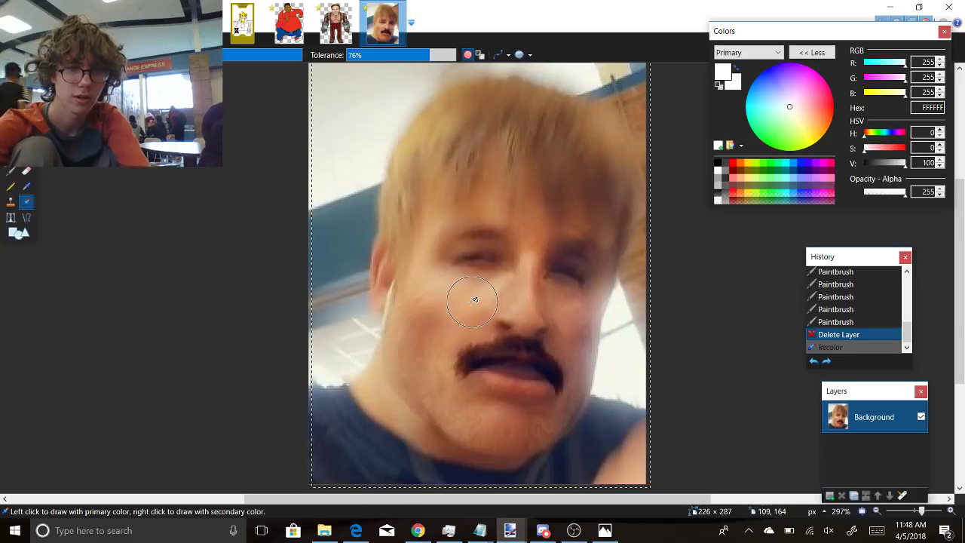
mouse_move(486, 295)
mouse_down()
mouse_move(500, 291)
mouse_move(462, 384)
mouse_move(428, 363)
mouse_move(400, 411)
mouse_move(377, 411)
mouse_move(445, 86)
mouse_move(415, 308)
mouse_move(503, 146)
mouse_move(542, 113)
mouse_move(558, 83)
mouse_move(595, 135)
mouse_move(582, 410)
mouse_move(635, 242)
mouse_up()
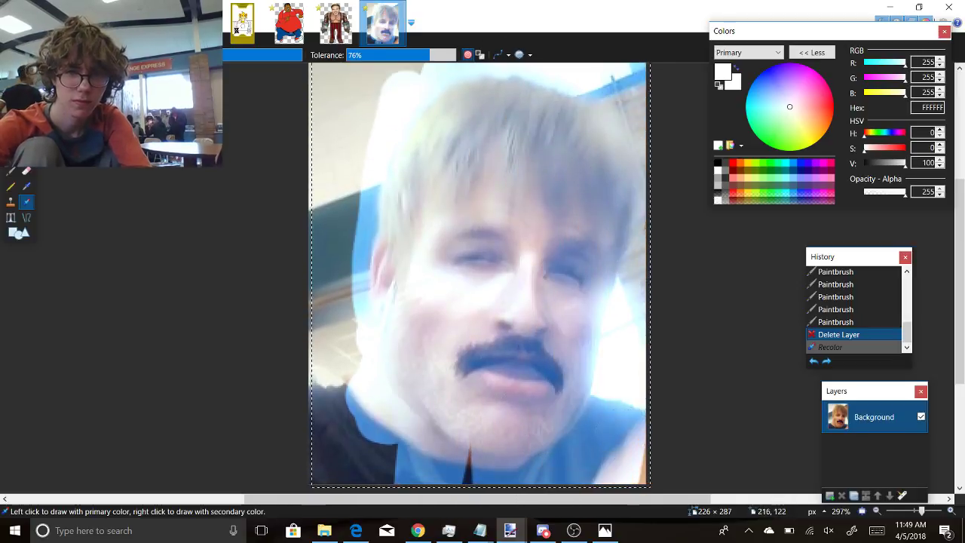
mouse_move(668, 432)
mouse_down()
mouse_move(460, 414)
mouse_move(424, 291)
mouse_move(361, 351)
mouse_move(391, 285)
mouse_move(437, 400)
mouse_move(449, 383)
mouse_move(475, 394)
mouse_move(566, 394)
mouse_up()
Step: Add an empty layer above the recolored portrait and paste the original portrait into it
click(829, 496)
key(ctrl+v)
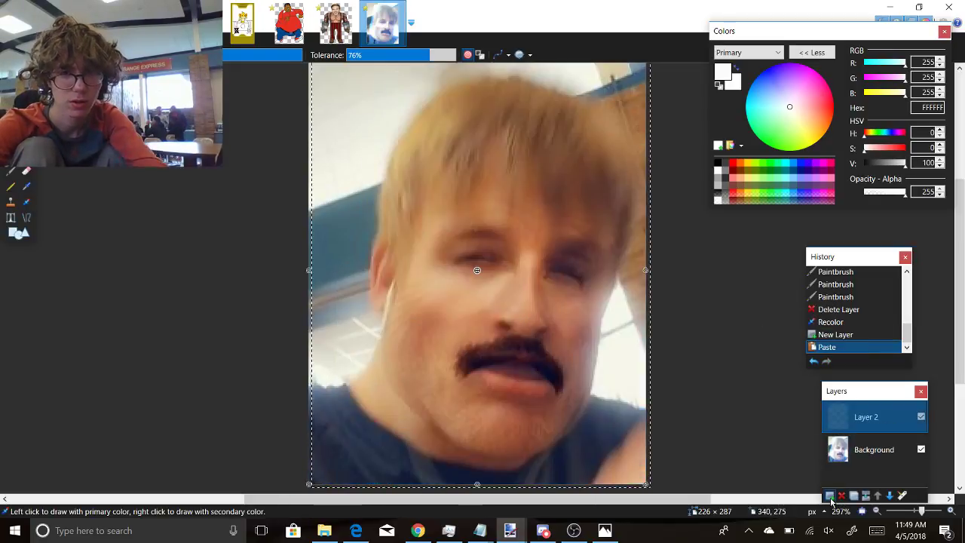
Step: Erase the pasted portrait over the mustache, mouth, cheeks, ear, neck and most of the hair to expose the recolored version
key(e)
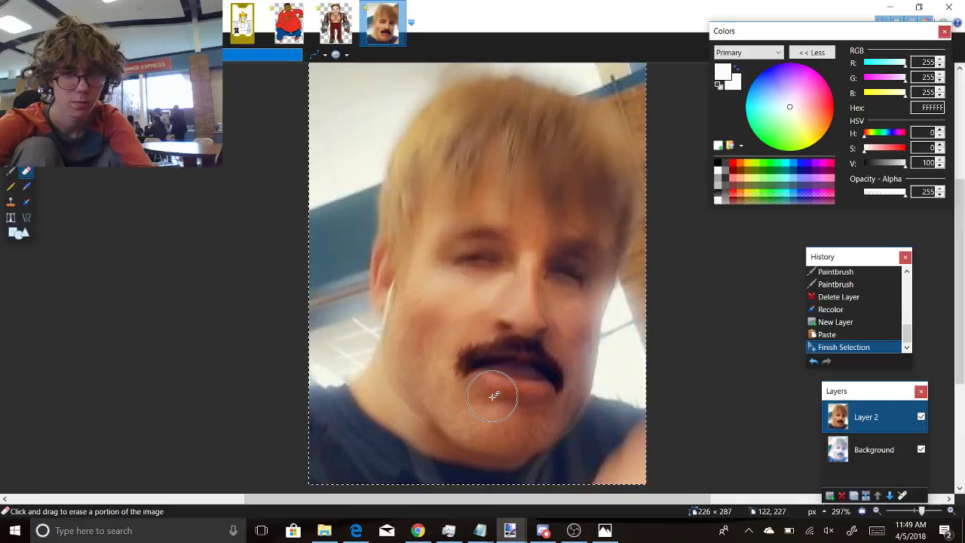
mouse_move(493, 396)
mouse_down()
mouse_move(447, 404)
mouse_move(423, 338)
mouse_move(506, 301)
mouse_move(500, 395)
mouse_move(463, 329)
mouse_move(501, 366)
mouse_move(482, 352)
mouse_move(495, 429)
mouse_move(477, 451)
mouse_move(524, 424)
mouse_move(477, 362)
mouse_move(525, 350)
mouse_move(555, 362)
mouse_move(545, 376)
mouse_move(516, 381)
mouse_move(475, 366)
mouse_up()
key(ctrl+z)
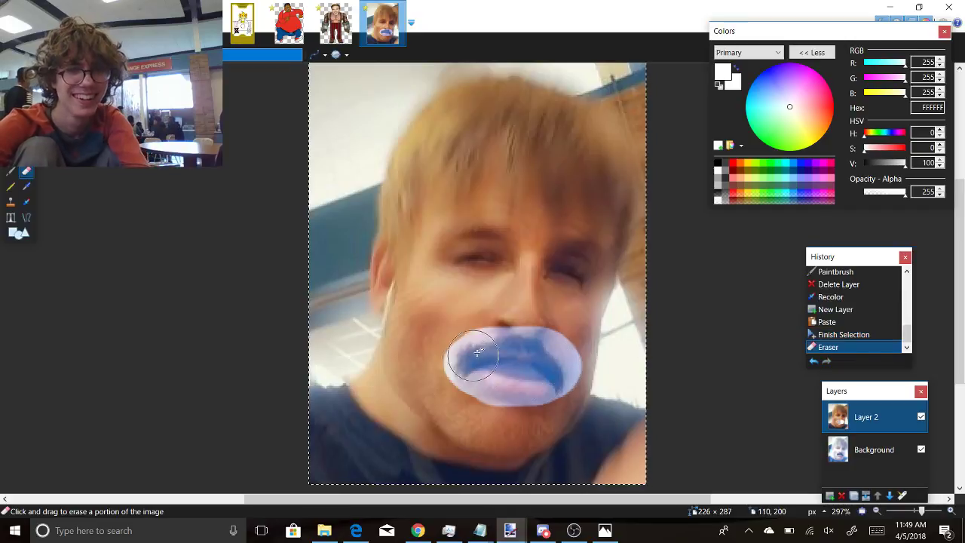
mouse_move(519, 396)
mouse_down()
mouse_move(484, 409)
mouse_move(410, 359)
mouse_move(424, 283)
mouse_move(394, 286)
mouse_move(396, 269)
mouse_move(421, 244)
mouse_move(414, 385)
mouse_move(374, 387)
mouse_up()
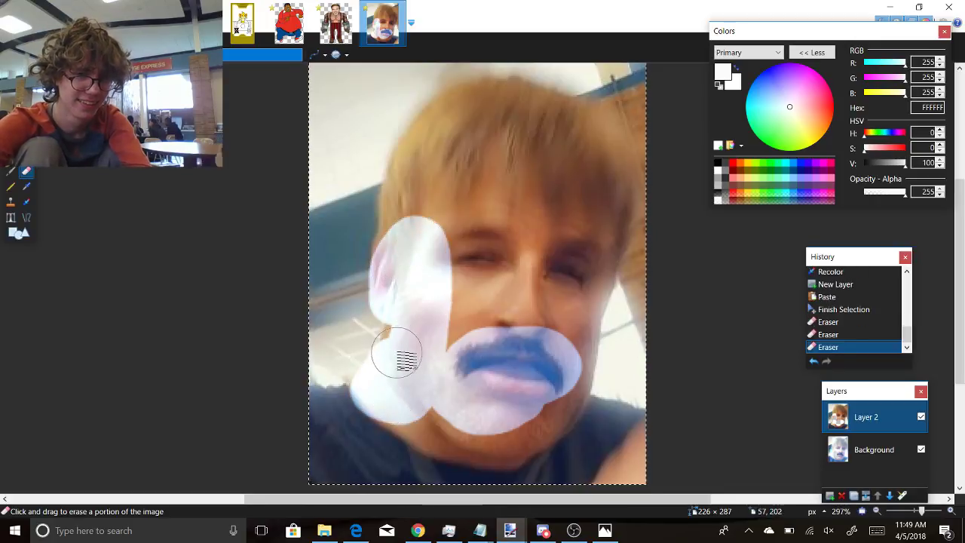
mouse_move(395, 353)
mouse_down()
mouse_move(416, 307)
mouse_move(404, 417)
mouse_move(491, 439)
mouse_move(536, 422)
mouse_move(563, 397)
mouse_move(575, 339)
mouse_move(564, 296)
mouse_move(493, 306)
mouse_move(521, 283)
mouse_move(516, 306)
mouse_move(456, 339)
mouse_move(462, 310)
mouse_move(536, 260)
mouse_move(397, 248)
mouse_move(439, 134)
mouse_move(396, 219)
mouse_move(400, 208)
mouse_move(448, 123)
mouse_move(405, 188)
mouse_move(446, 134)
mouse_move(474, 116)
mouse_move(535, 163)
mouse_move(458, 202)
mouse_move(476, 149)
mouse_move(523, 211)
mouse_move(435, 226)
mouse_move(459, 108)
mouse_move(508, 102)
mouse_move(544, 124)
mouse_up()
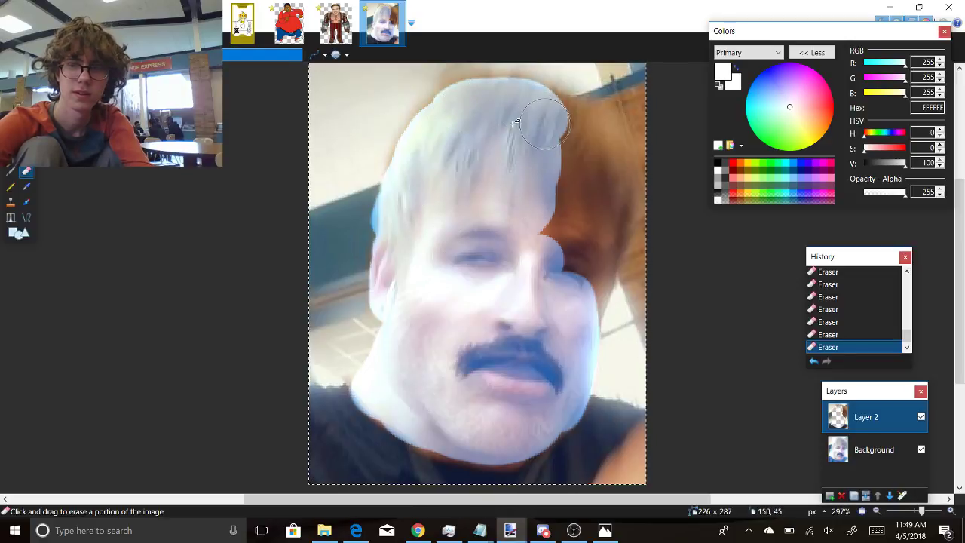
mouse_move(462, 118)
mouse_down()
mouse_move(493, 103)
mouse_move(536, 109)
mouse_move(591, 151)
mouse_up()
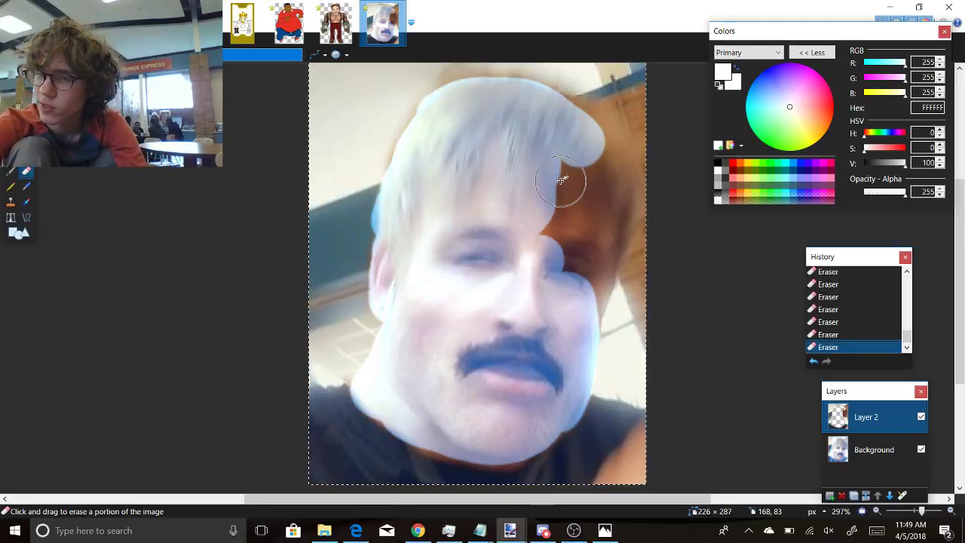
Step: Switch to Discord and check the new messages in the group chat and the #speak, #major-sparcana, #toilet and #general-2 channels
click(555, 534)
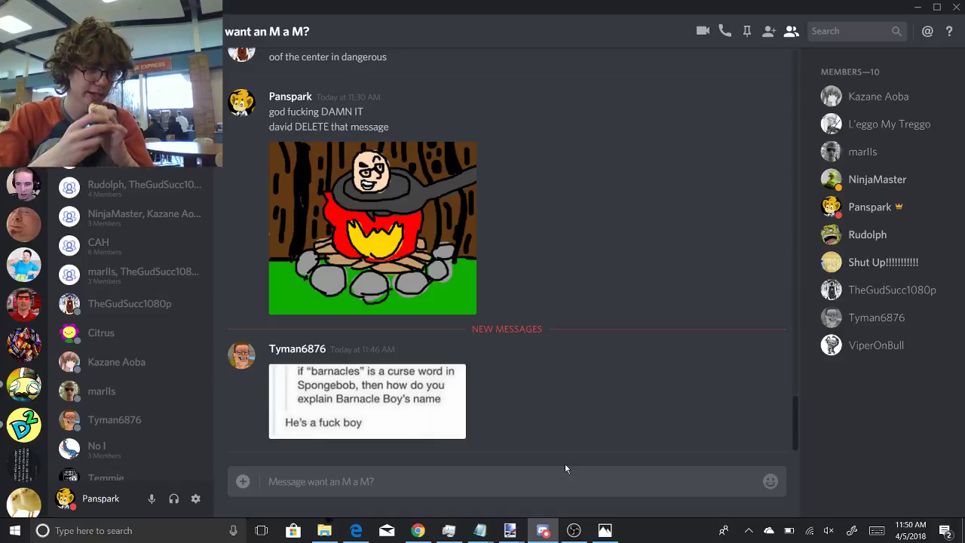
click(34, 388)
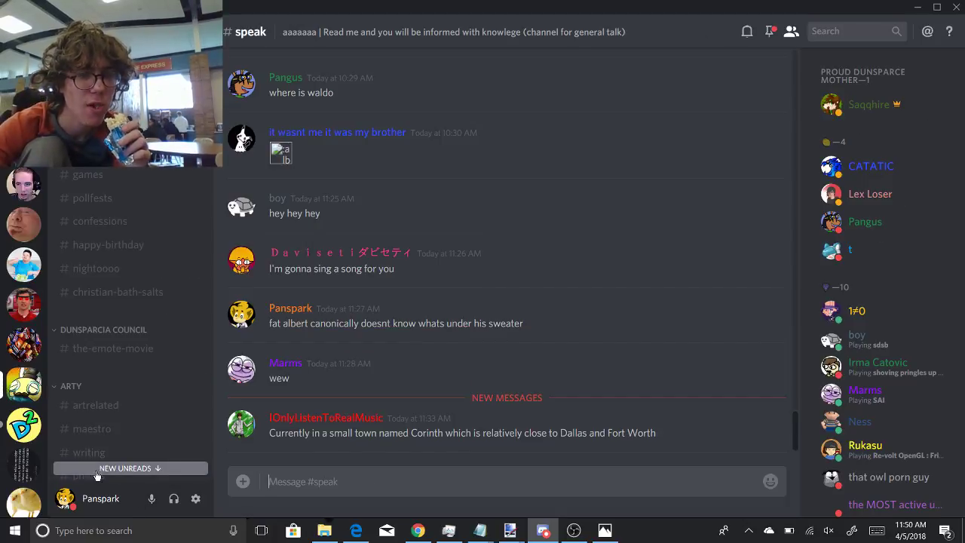
click(97, 469)
click(95, 472)
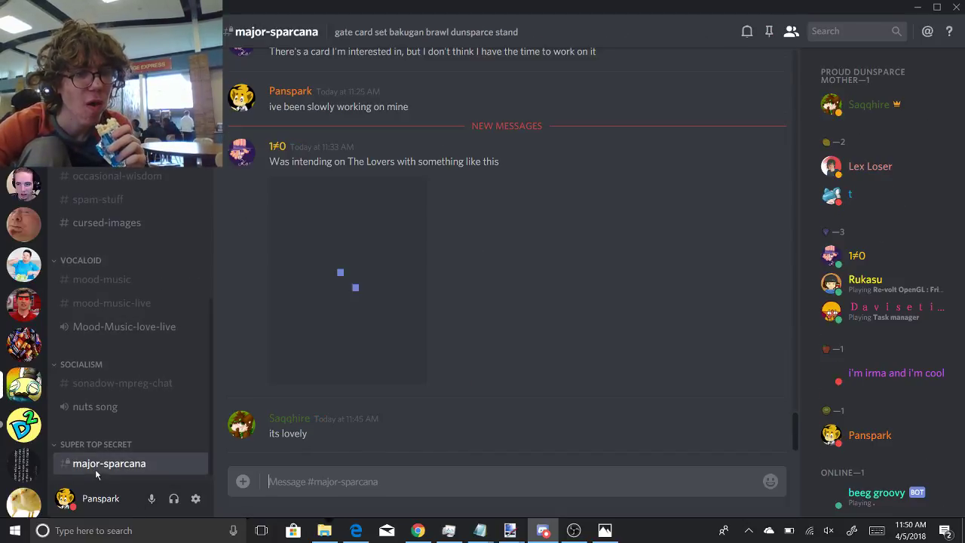
click(24, 426)
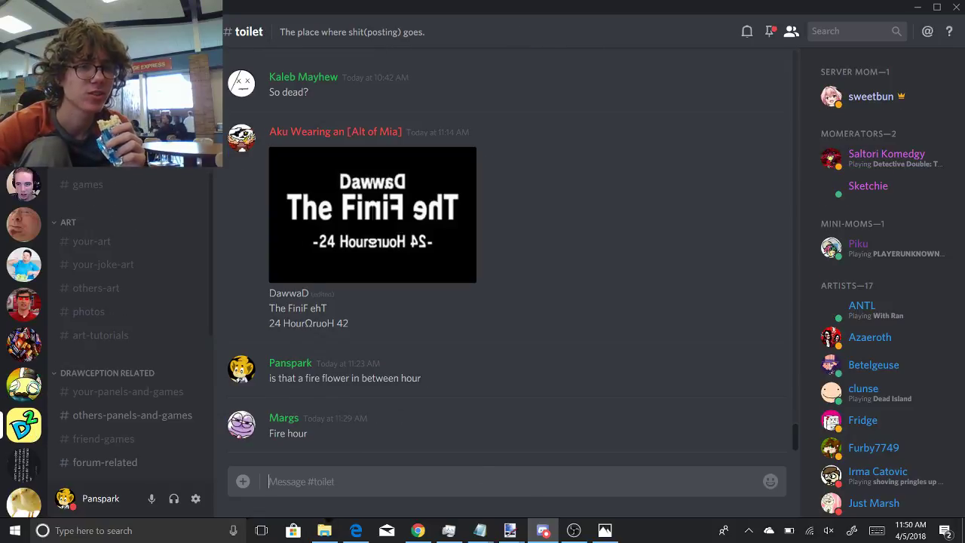
scroll(128, 339, up, 5)
click(95, 370)
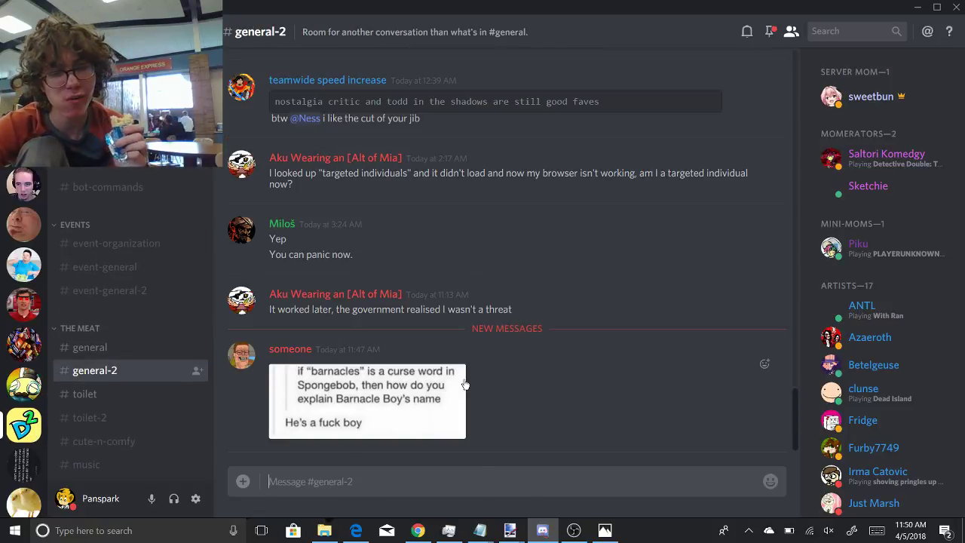
Step: Switch back to paint.net and erase the pasted layer over the remaining hair, the shaded eye and the hand in the corner
click(509, 530)
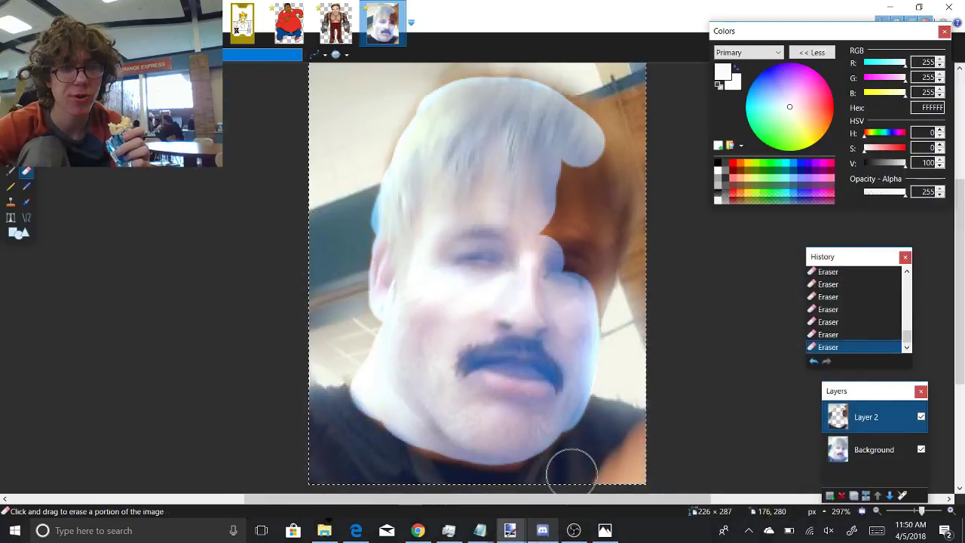
mouse_move(552, 182)
mouse_down()
mouse_move(564, 273)
mouse_move(590, 305)
mouse_move(608, 255)
mouse_move(591, 151)
mouse_move(608, 182)
mouse_move(614, 215)
mouse_move(607, 210)
mouse_move(549, 280)
mouse_move(586, 306)
mouse_move(577, 306)
mouse_move(585, 291)
mouse_up()
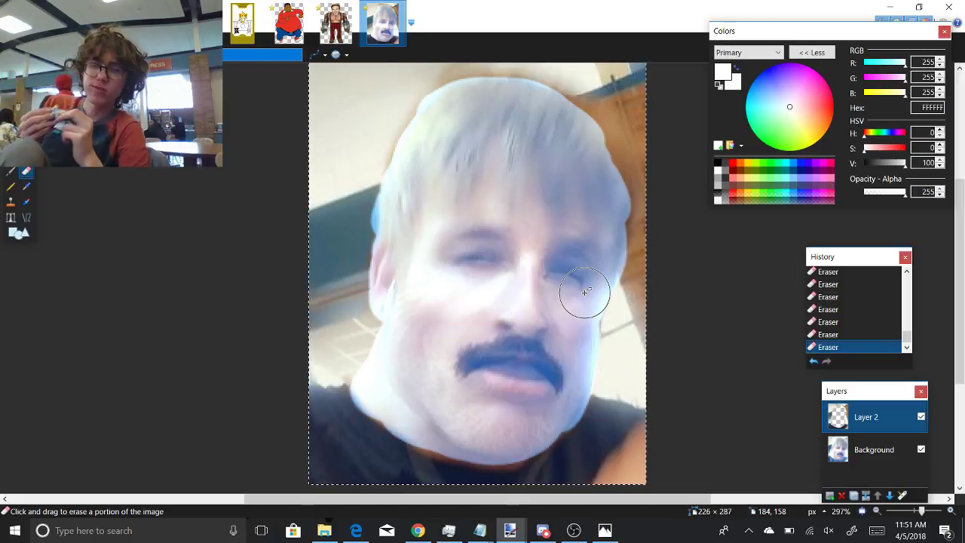
drag(646, 458, 629, 460)
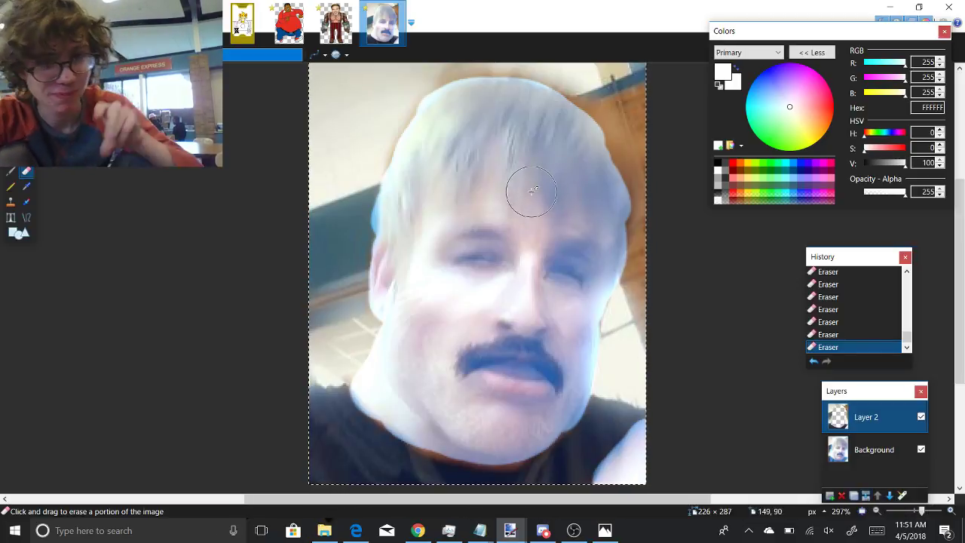
Step: Paint both eyes and the mouth of the portrait solid black (000000) with the paintbrush
key(b)
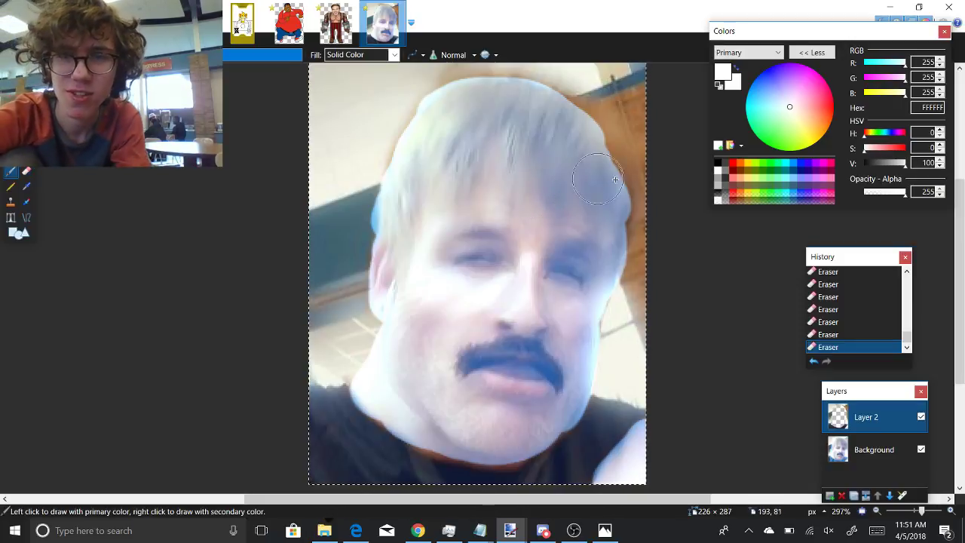
click(718, 165)
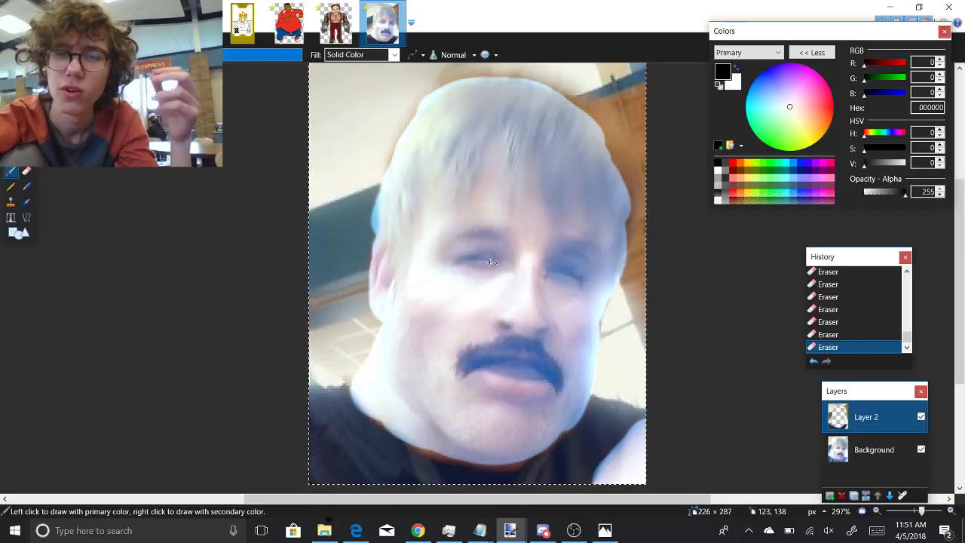
mouse_move(485, 260)
mouse_down()
mouse_move(462, 259)
mouse_move(503, 272)
mouse_move(493, 261)
mouse_up()
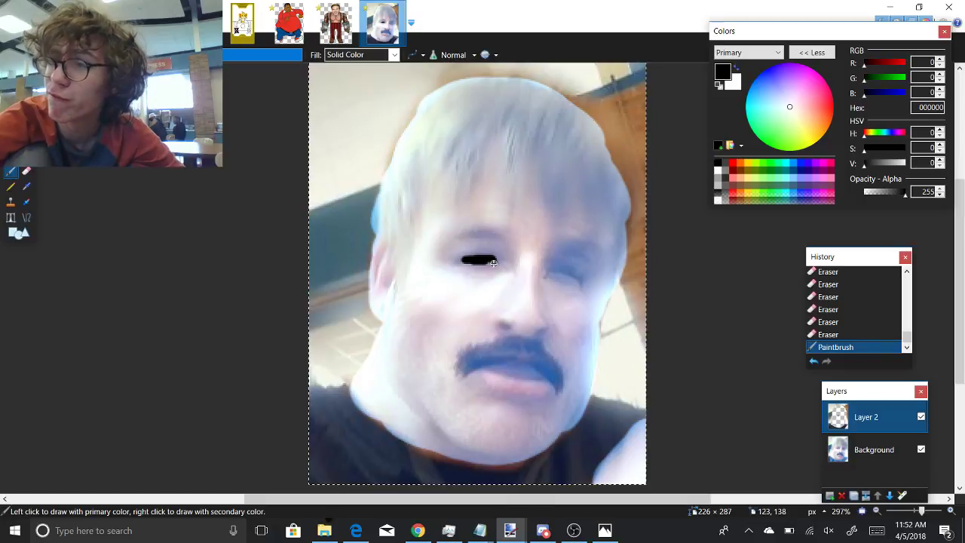
drag(493, 262, 461, 263)
mouse_move(584, 296)
mouse_down()
mouse_move(559, 276)
mouse_move(581, 290)
mouse_move(571, 276)
mouse_up()
mouse_move(519, 374)
mouse_down()
mouse_move(497, 382)
mouse_move(527, 373)
mouse_move(549, 385)
mouse_move(499, 377)
mouse_move(539, 383)
mouse_move(524, 373)
mouse_up()
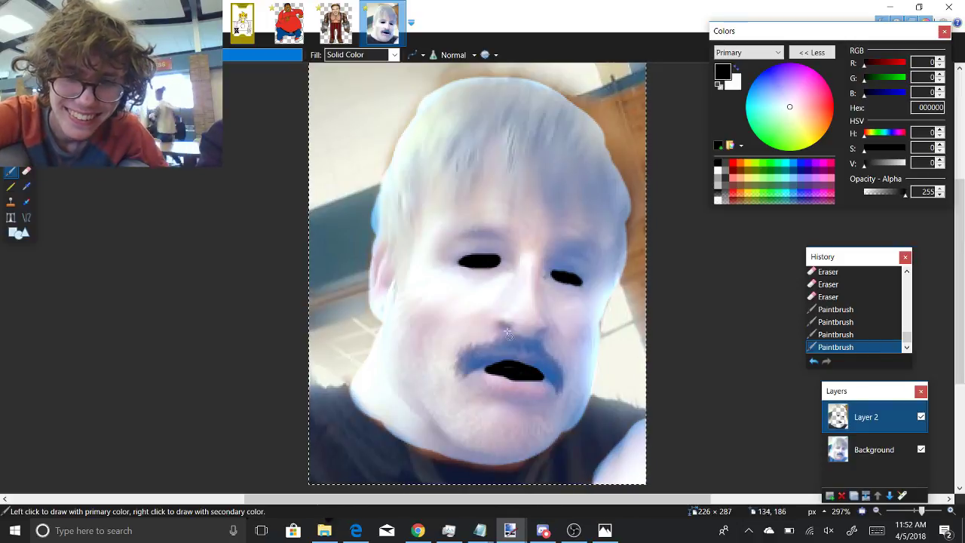
Step: Paint a black inverted-V nose above the mustache and a cyan (00FFFF) iris in the portrait's right-hand eye
mouse_move(503, 326)
mouse_down()
mouse_move(509, 331)
mouse_move(529, 309)
mouse_move(506, 334)
mouse_move(521, 314)
mouse_move(513, 332)
mouse_move(543, 315)
mouse_move(555, 336)
mouse_move(543, 325)
mouse_up()
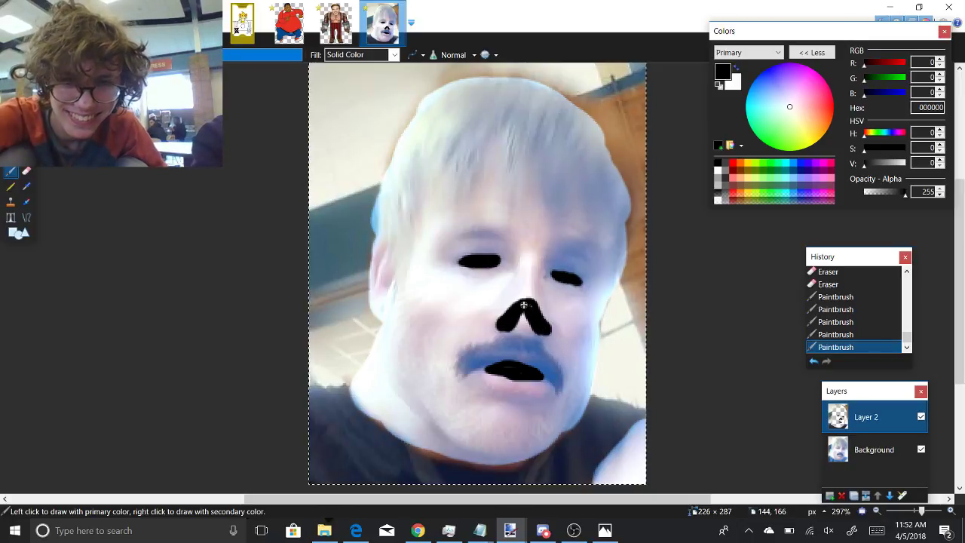
drag(527, 308, 530, 306)
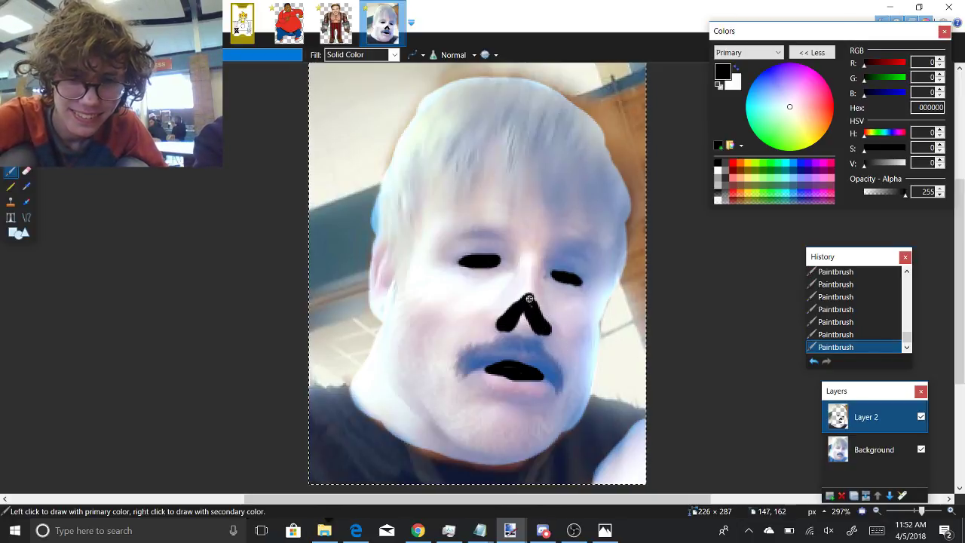
click(785, 163)
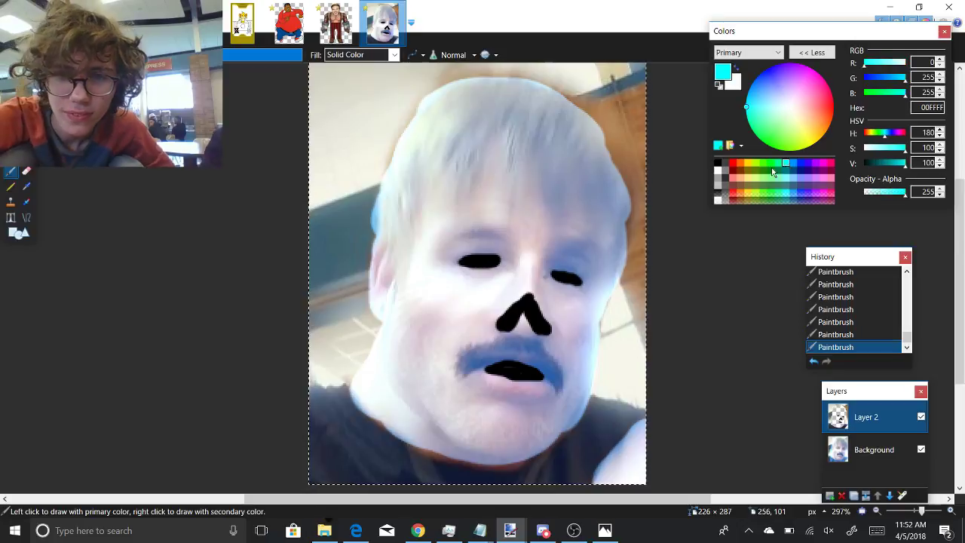
mouse_move(565, 273)
mouse_down()
mouse_move(571, 293)
mouse_move(588, 281)
mouse_move(579, 277)
mouse_up()
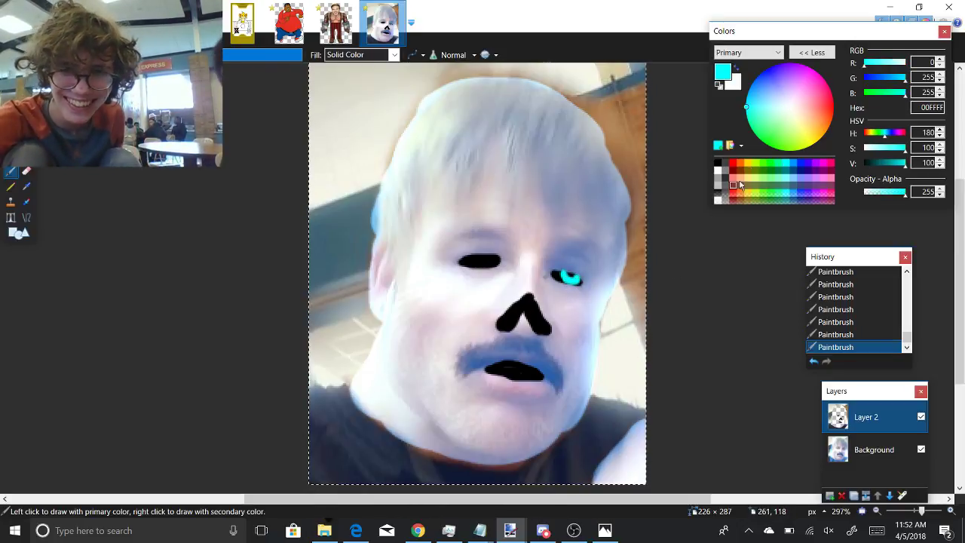
Step: Dab two rows of small white (FFFFFF) teeth inside the black mouth
key(x)
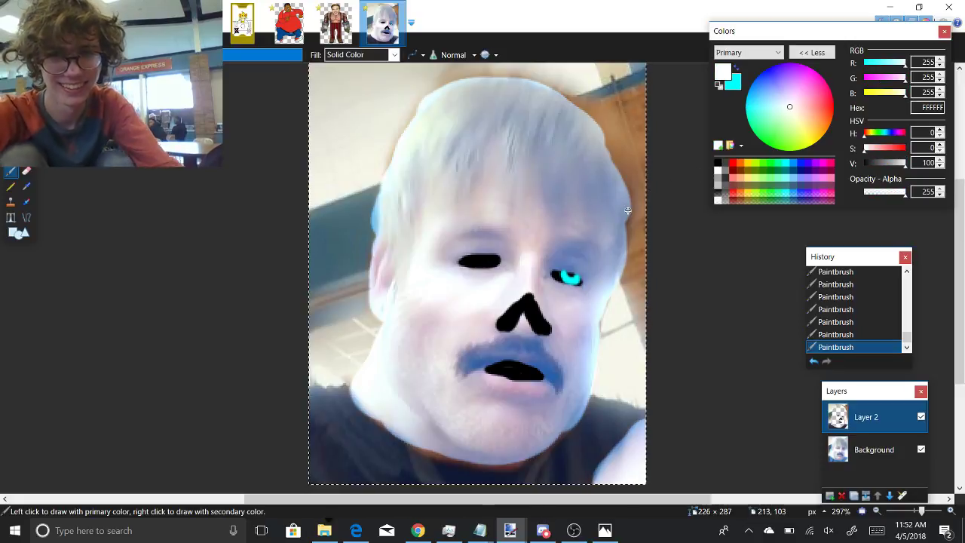
mouse_move(500, 367)
mouse_down()
mouse_move(499, 379)
mouse_move(494, 371)
mouse_move(507, 371)
mouse_up()
key(ctrl+z)
key(ctrl+z)
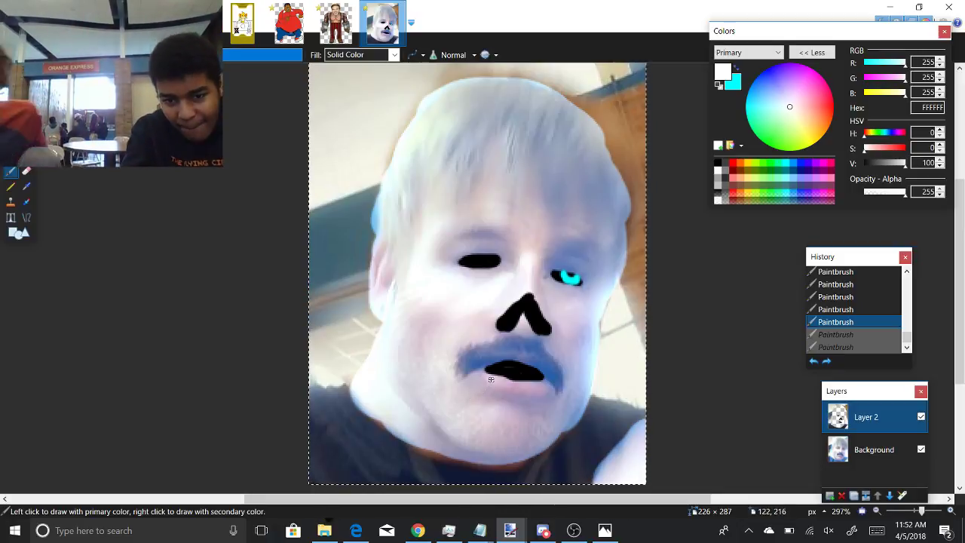
key(ctrl+y)
key(ctrl+y)
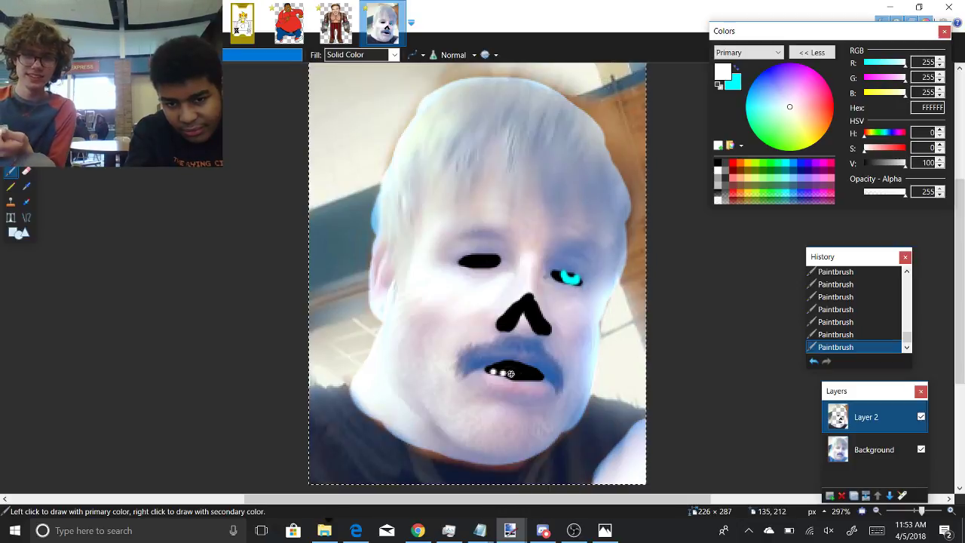
click(520, 376)
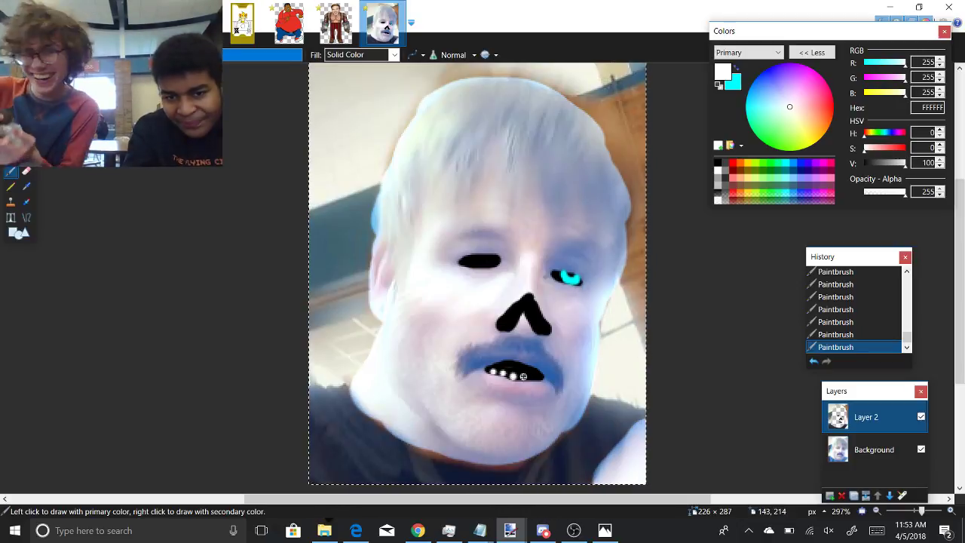
click(531, 377)
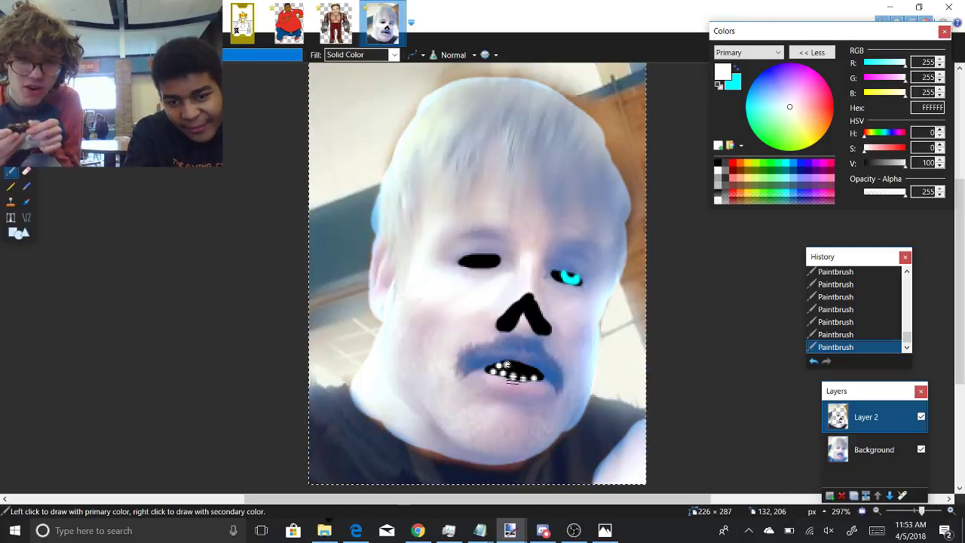
click(520, 365)
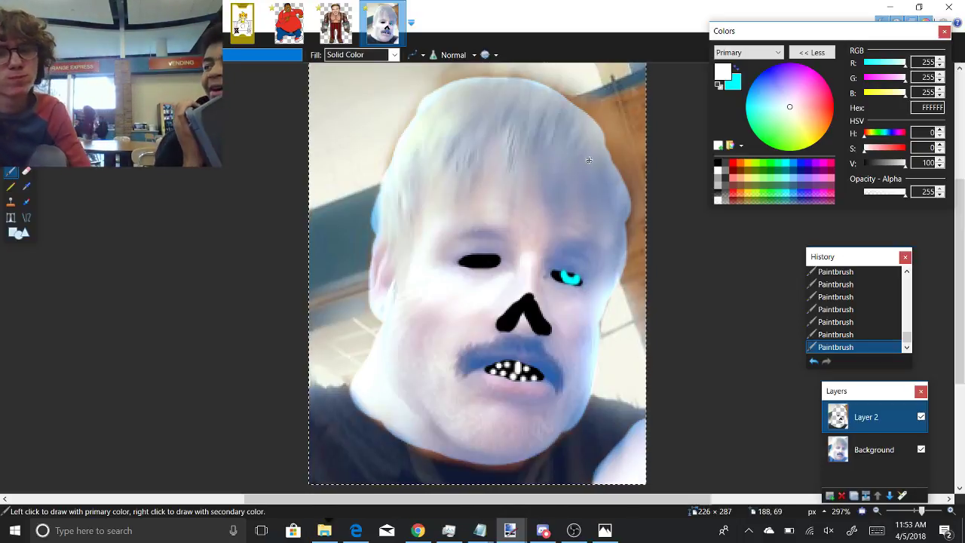
Step: Merge the painted layer down into the background and save the portrait as a PNG in the Sans folder
click(867, 499)
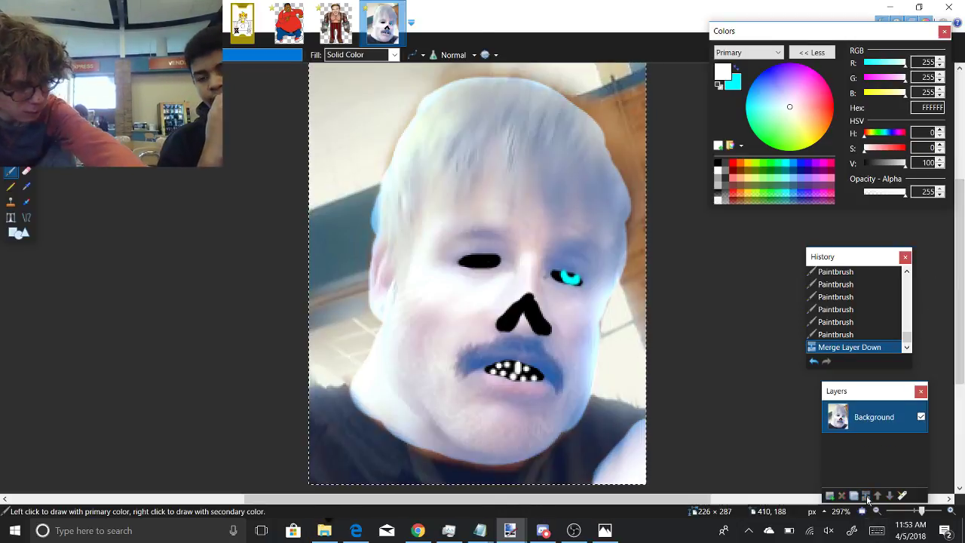
key(ctrl+s)
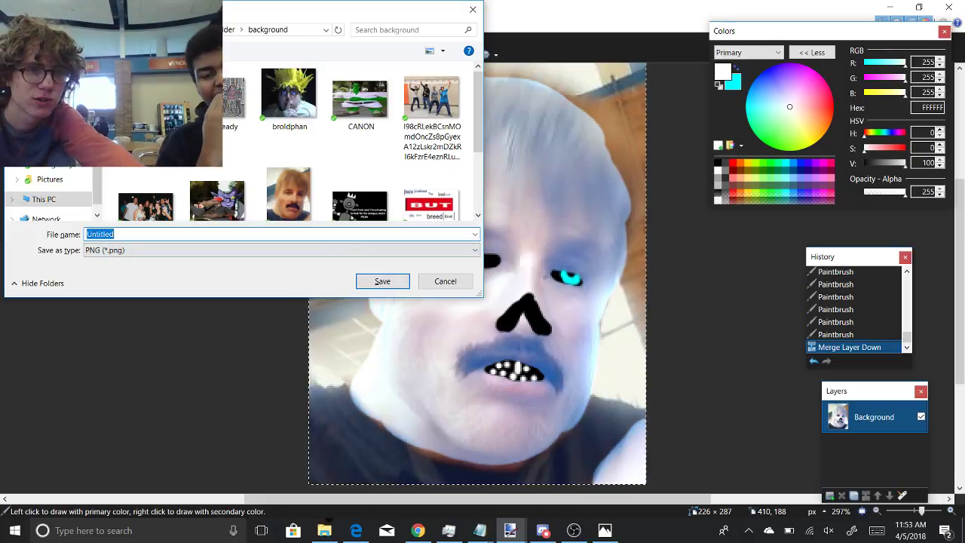
scroll(45, 198, up, 2)
click(45, 190)
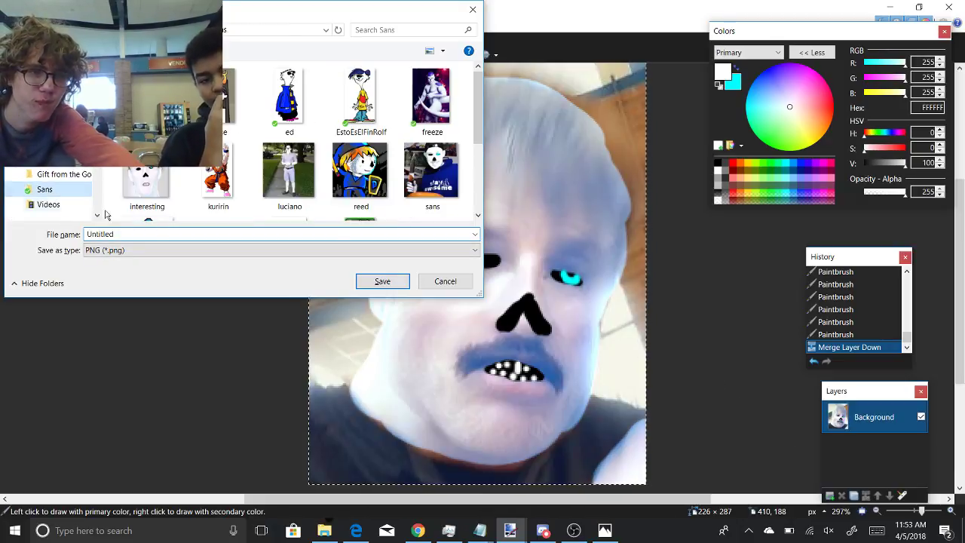
click(149, 232)
key(Return)
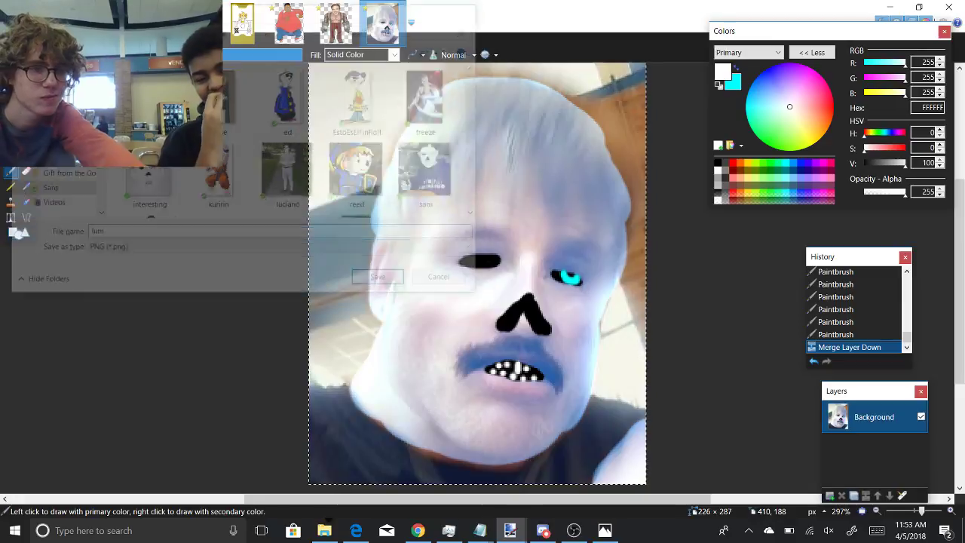
key(Return)
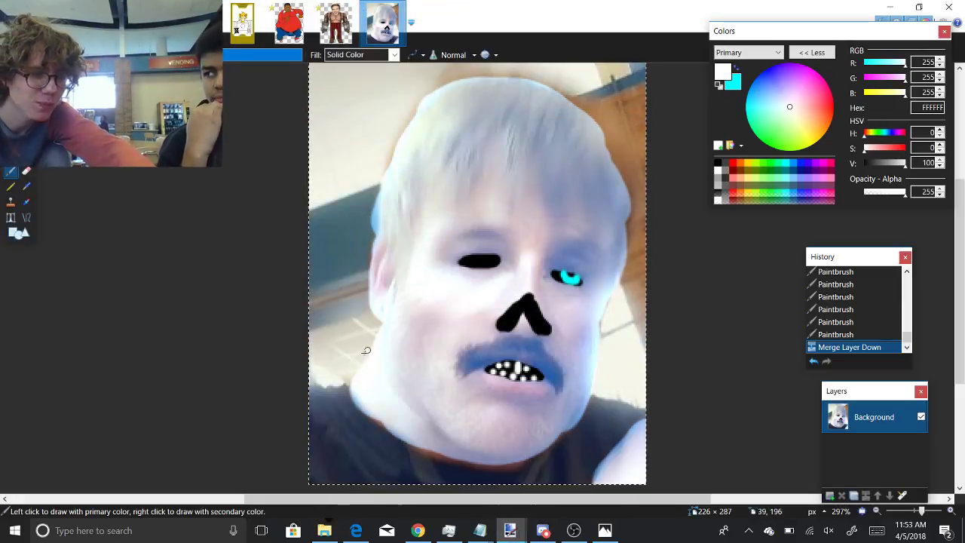
Step: Switch to Discord, search Windows for "end", view the endgame PNG image maximized and close it
click(540, 528)
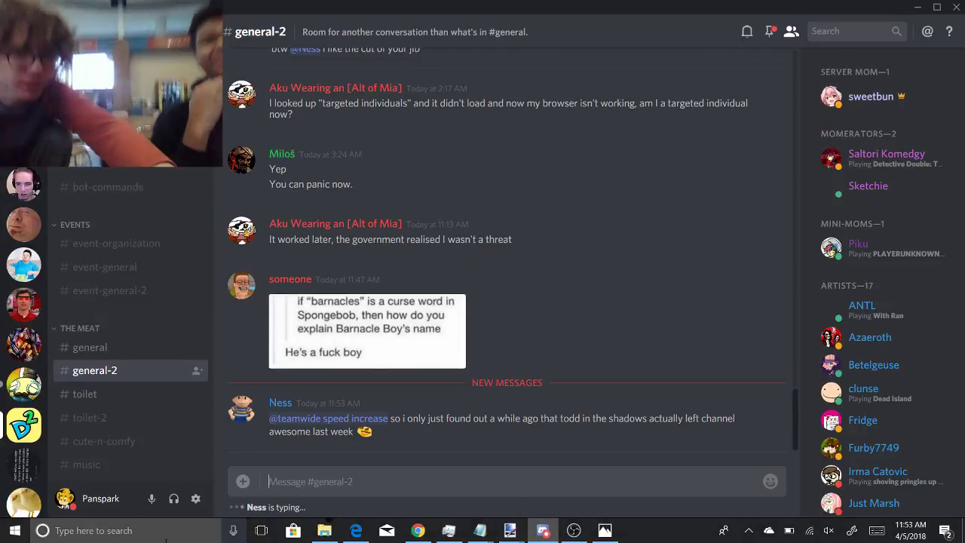
click(98, 529)
text(end)
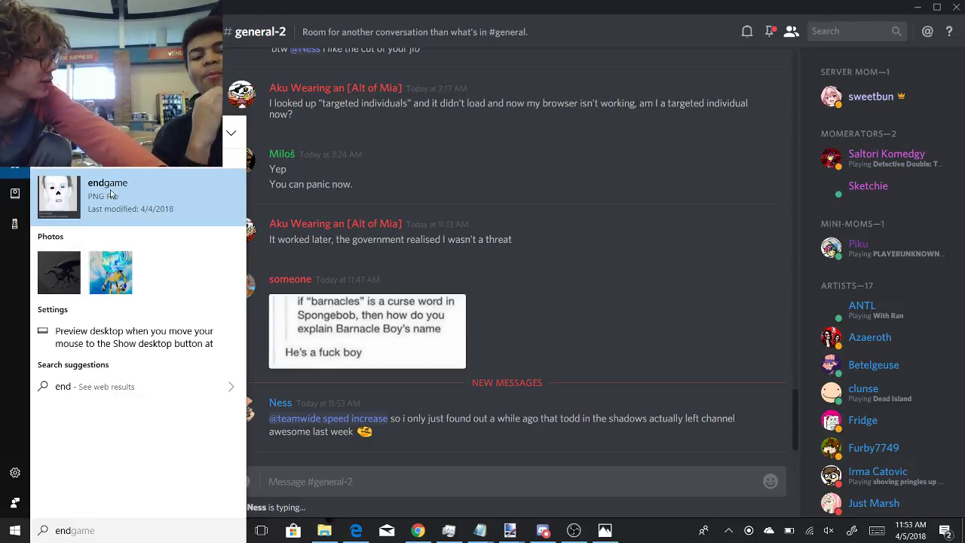
click(109, 189)
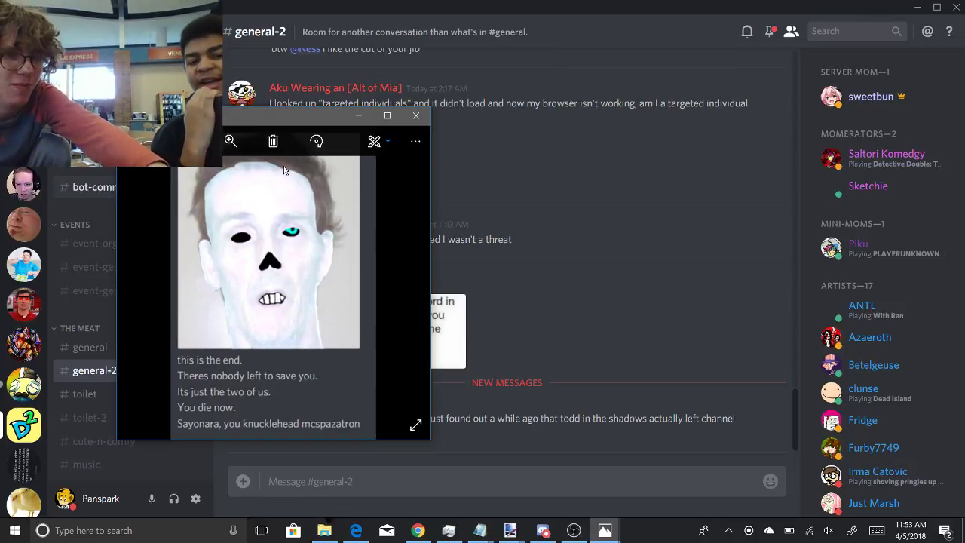
click(386, 117)
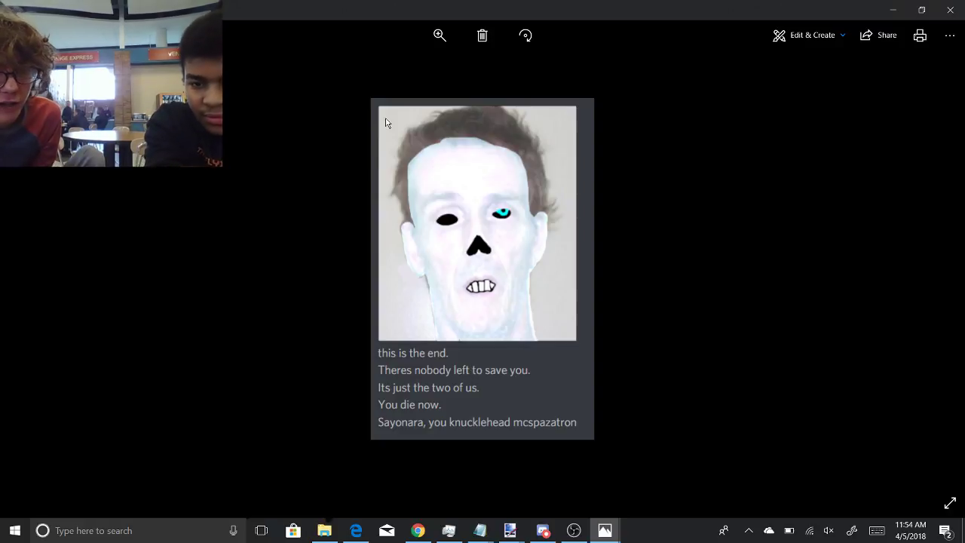
click(307, 337)
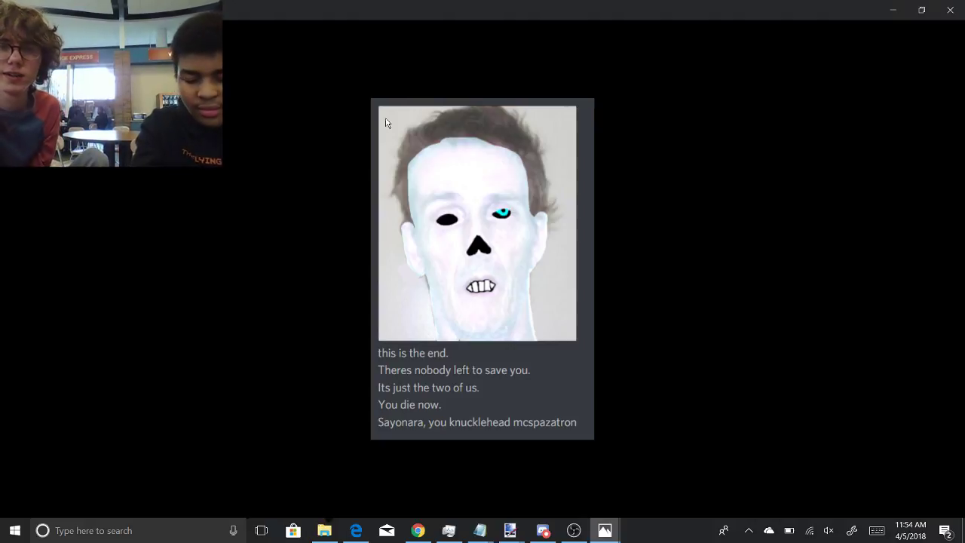
click(950, 10)
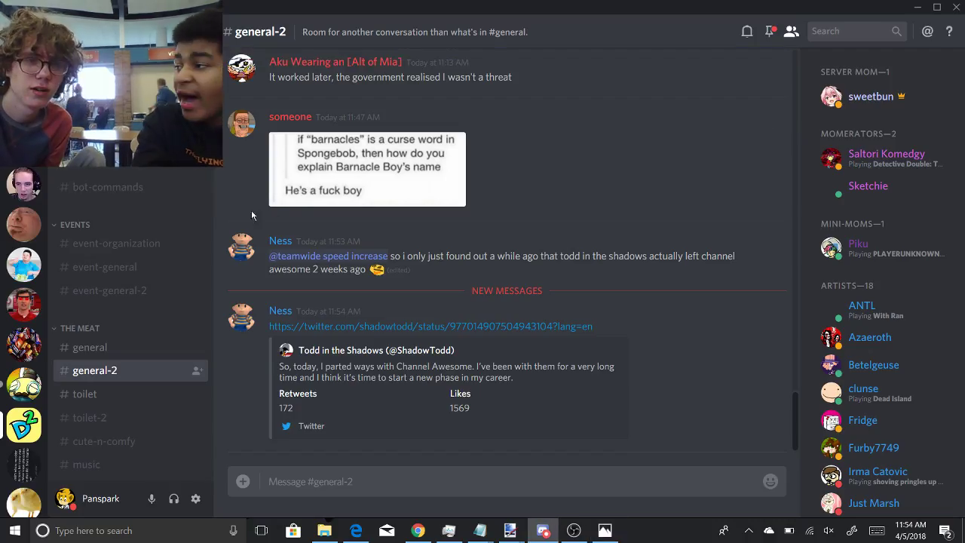
Step: Go to the server with the #dilky-roy channel and post the copied portrait there without a comment
click(20, 384)
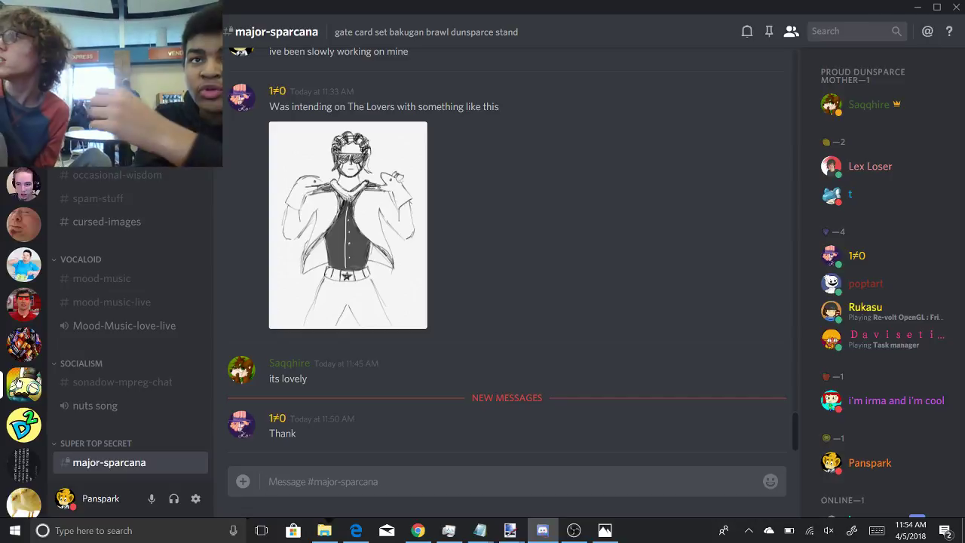
click(21, 302)
click(23, 265)
click(24, 227)
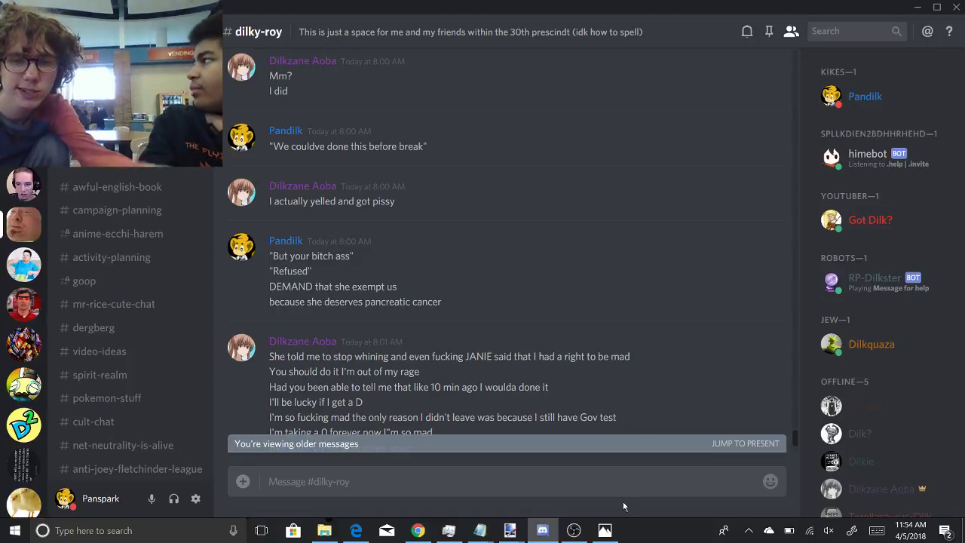
key(ctrl+v)
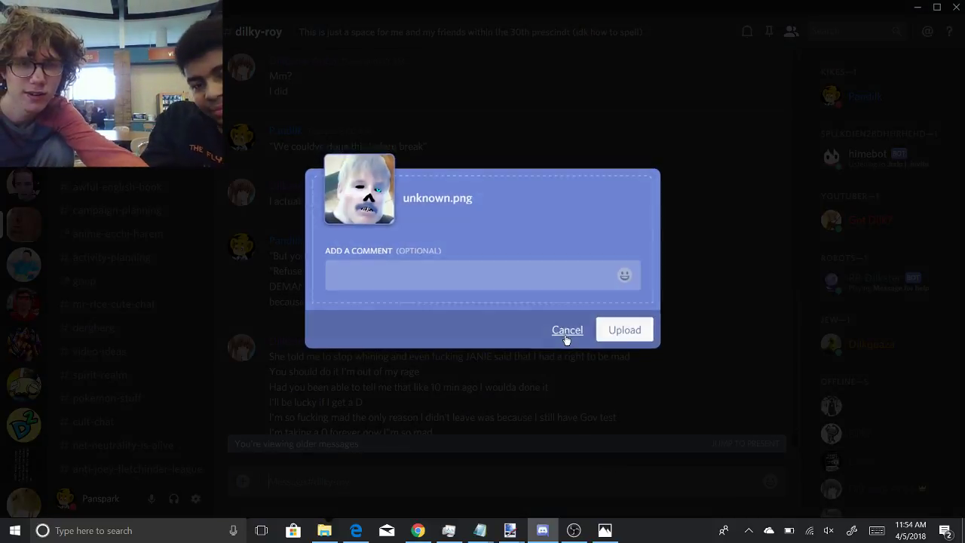
key(Return)
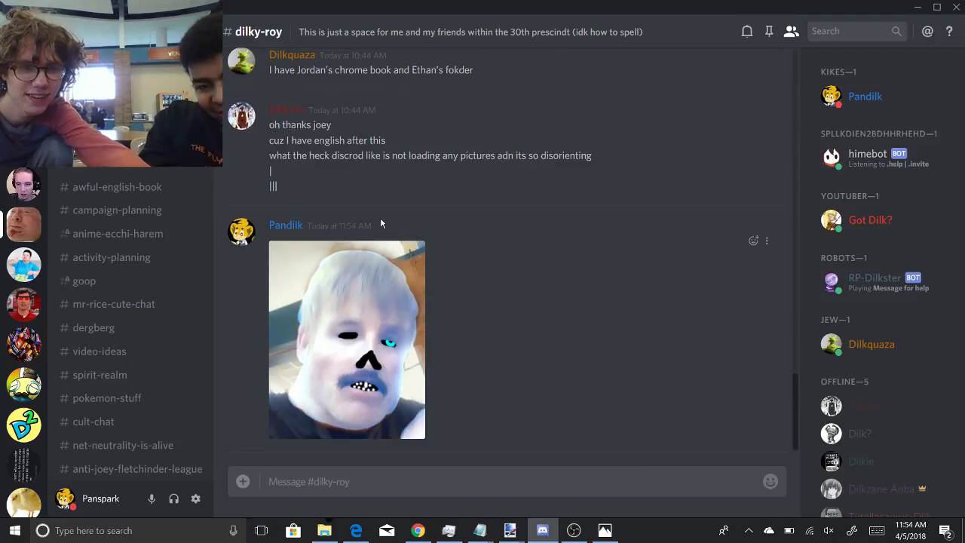
Step: Go to the direct messages, find the three-member group chat listed below Dyno and post the copied portrait there without a comment
click(23, 24)
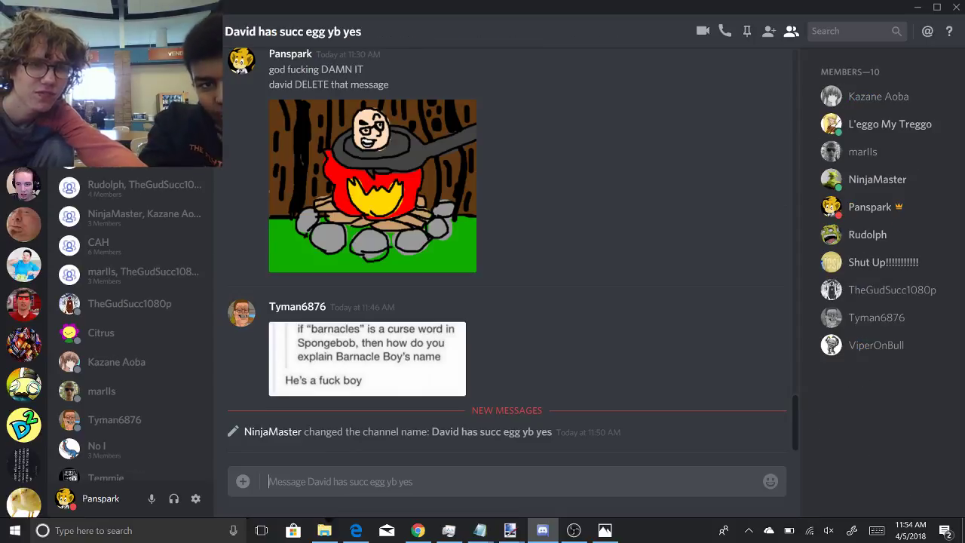
scroll(188, 196, down, 5)
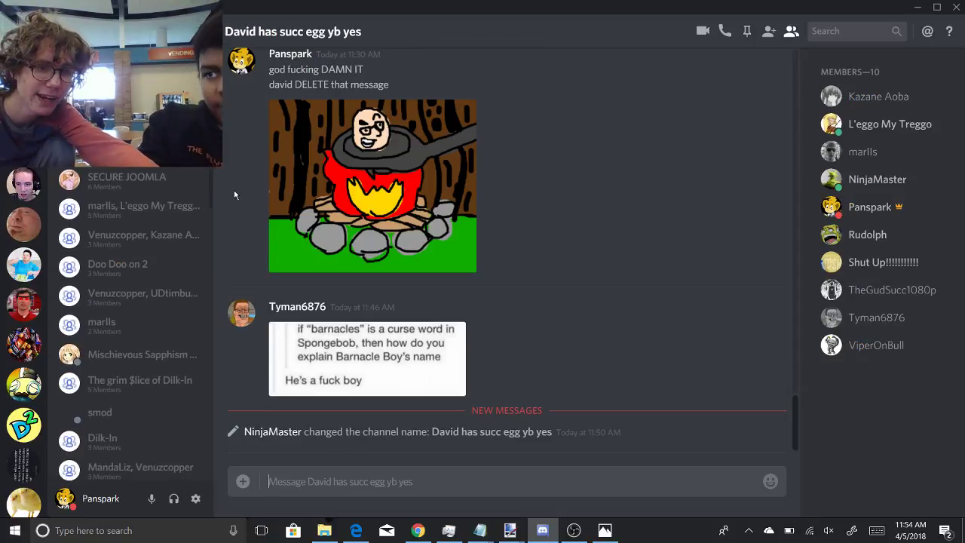
scroll(233, 192, down, 1)
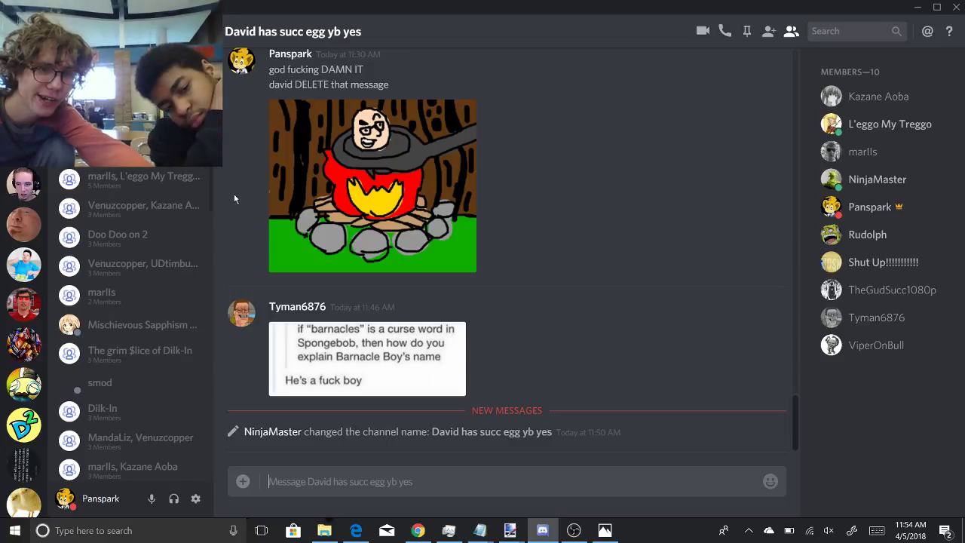
scroll(233, 198, down, 5)
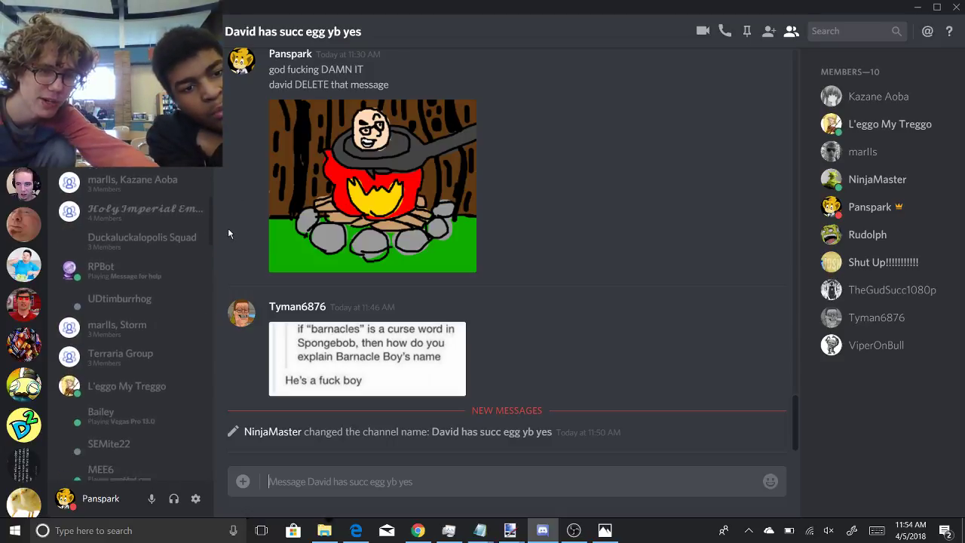
scroll(228, 233, down, 5)
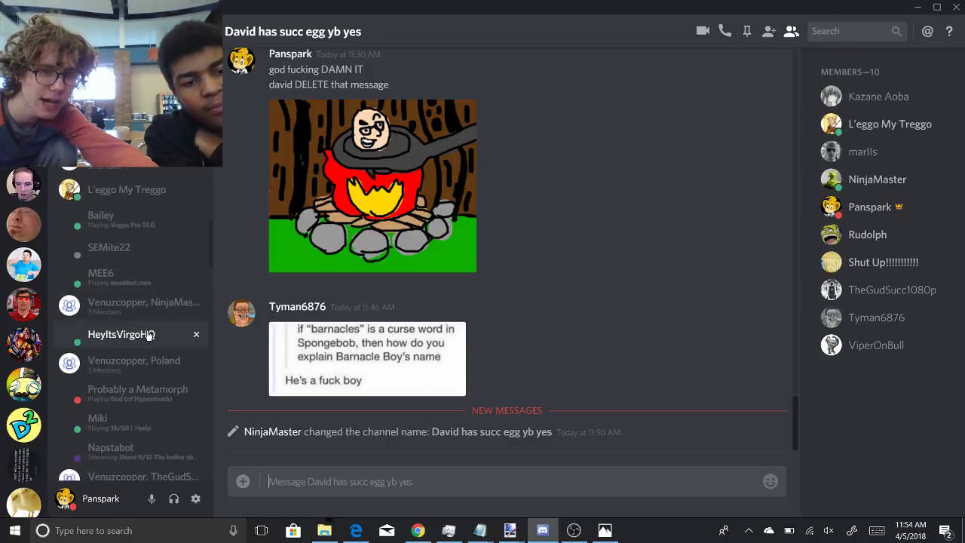
scroll(215, 245, down, 1)
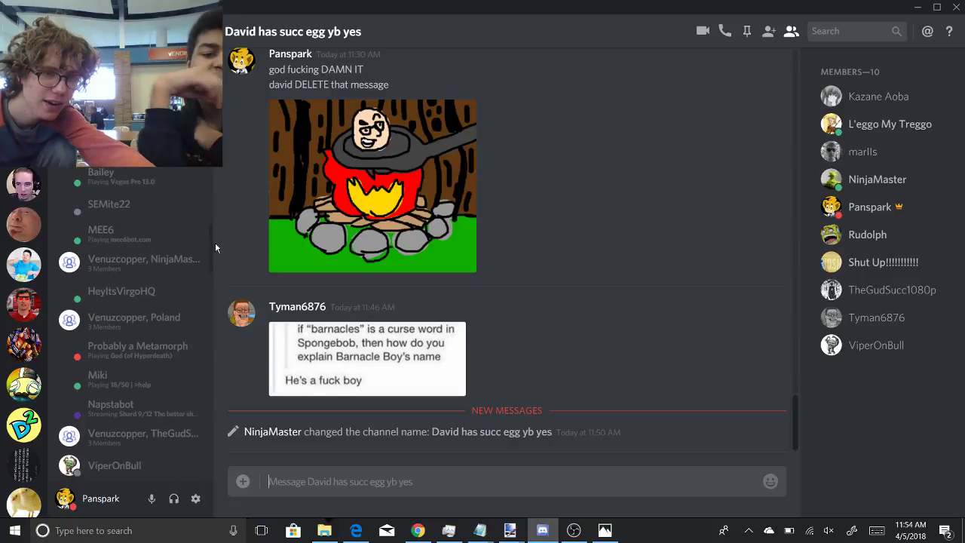
scroll(215, 245, down, 3)
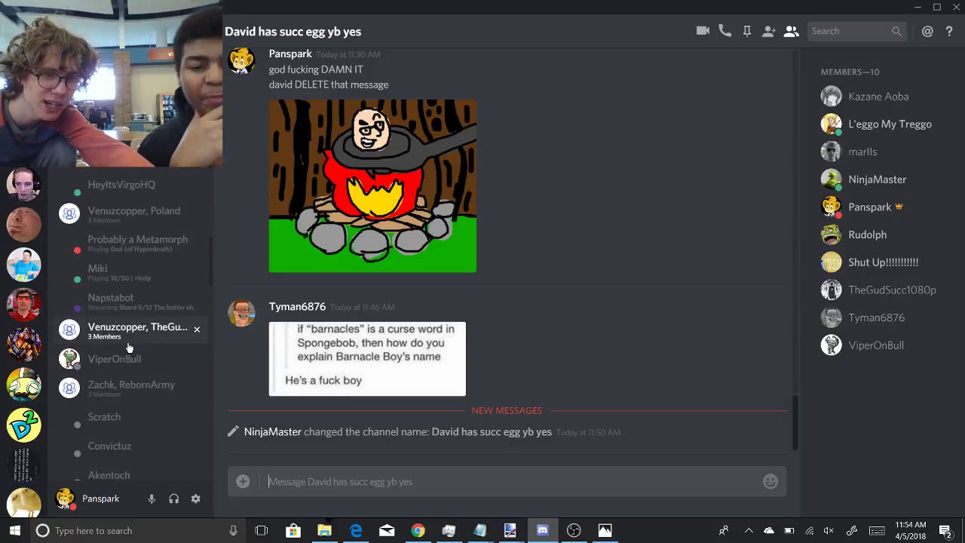
scroll(213, 263, down, 3)
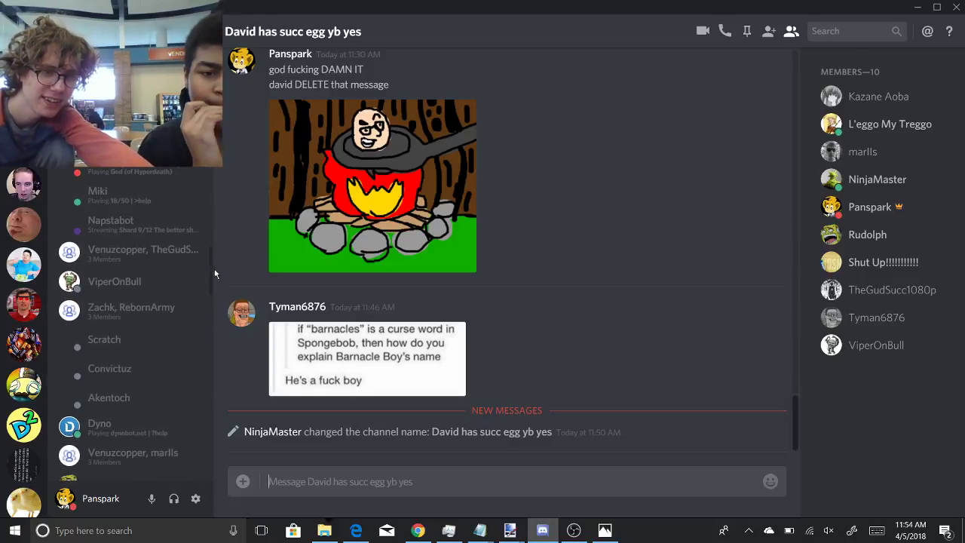
scroll(215, 269, down, 1)
click(128, 420)
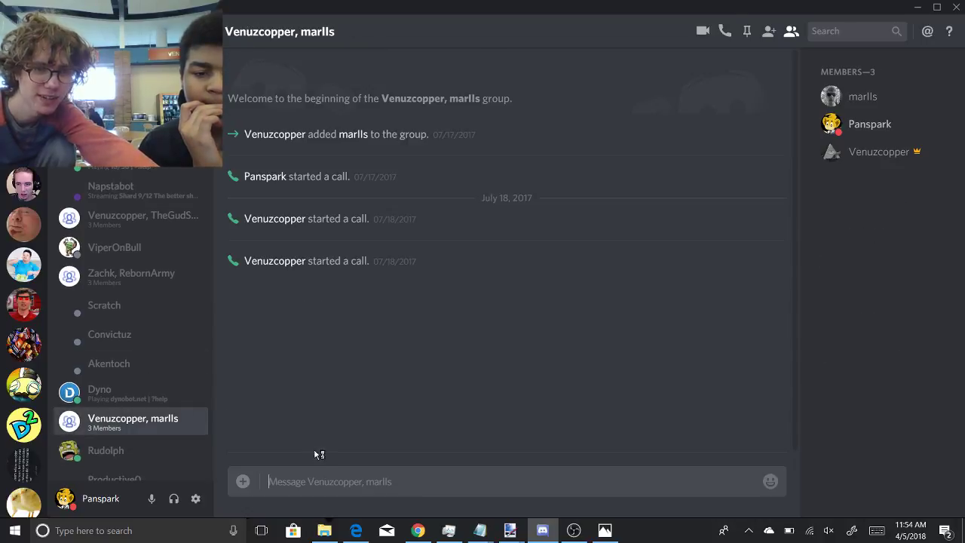
key(ctrl+v)
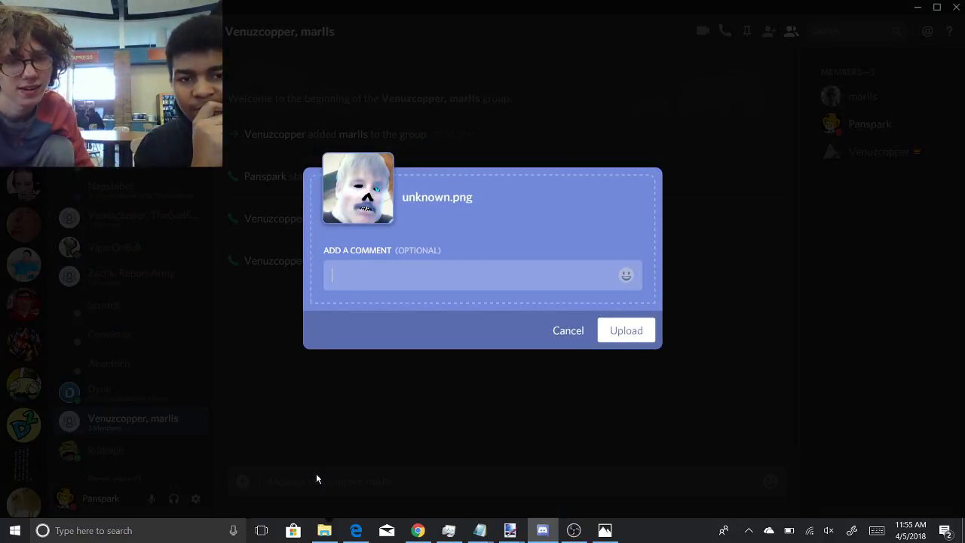
key(Return)
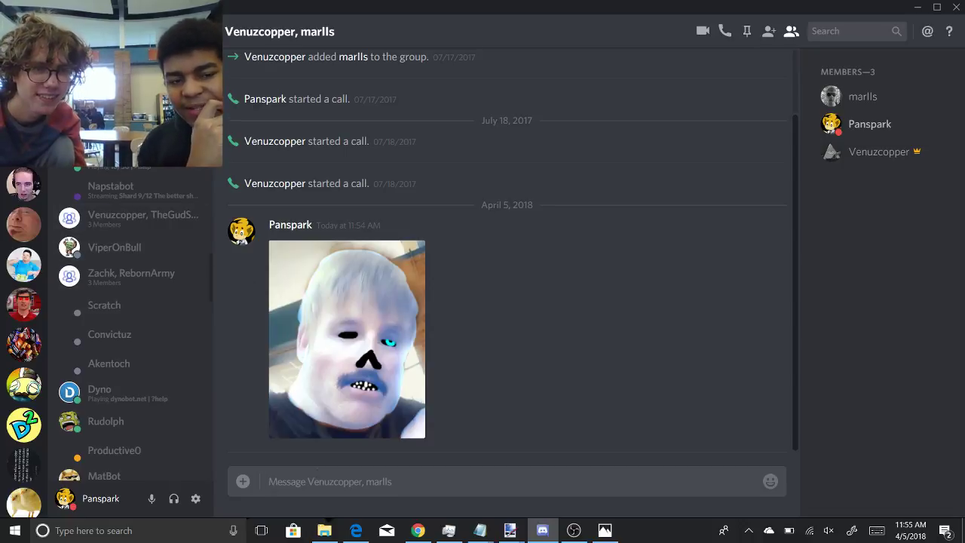
Step: Open the four-member group chat above the ten-member one and view the image posted under "this is the dream button"
scroll(129, 324, down, 15)
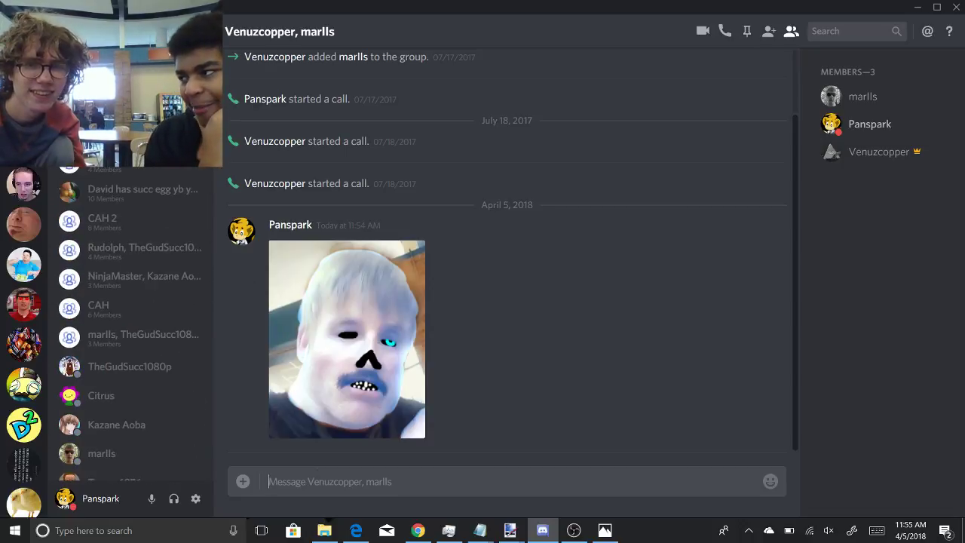
click(139, 182)
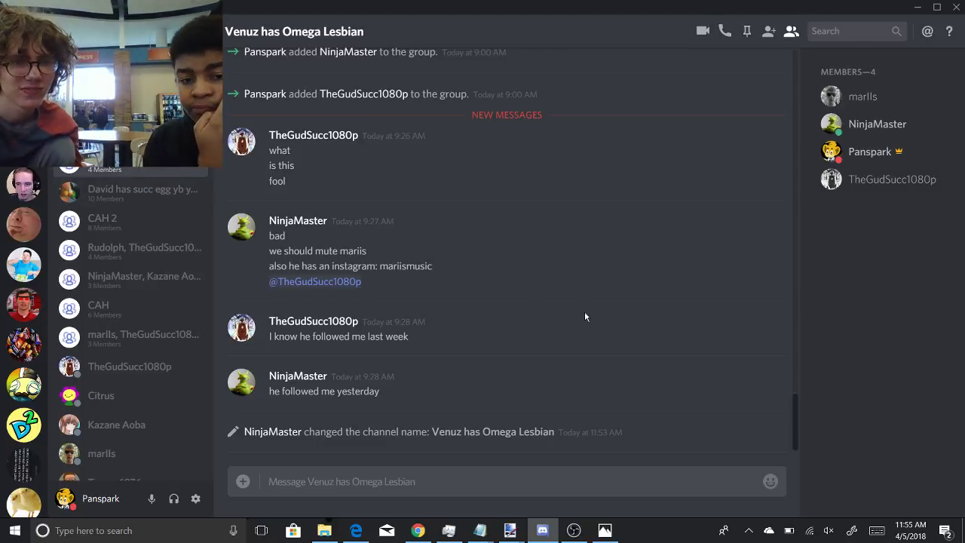
drag(793, 415, 791, 374)
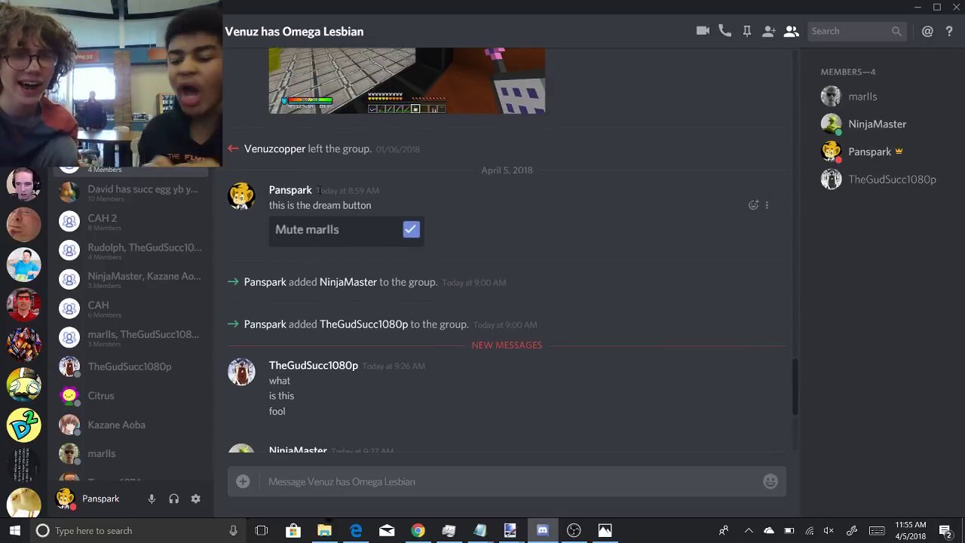
click(325, 230)
click(673, 215)
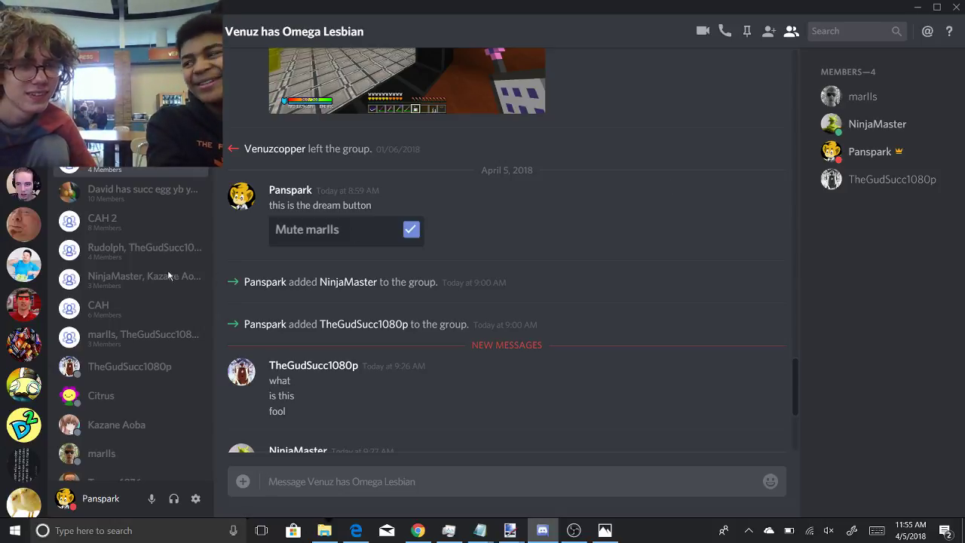
Step: Return to the server with the #dilky-roy channel and search its messages for "computer"
click(25, 226)
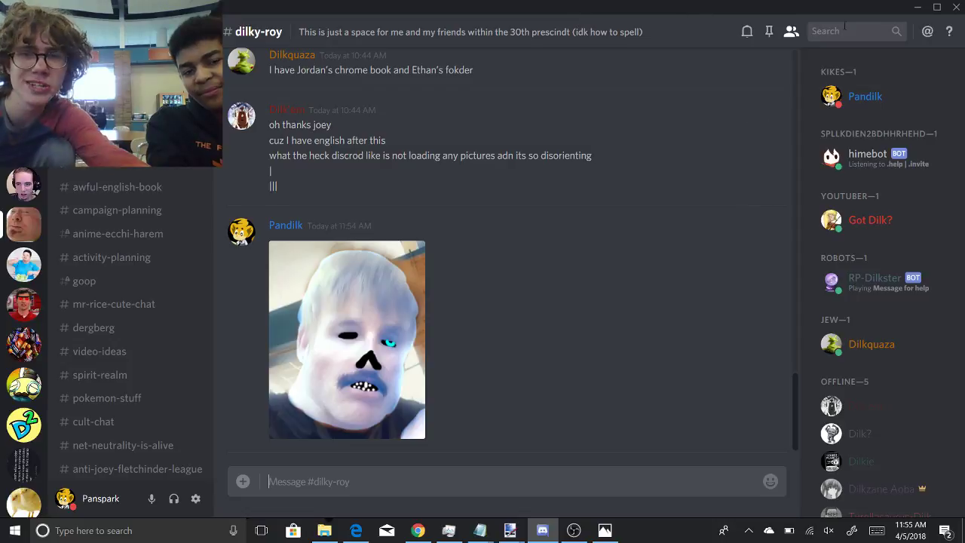
click(877, 39)
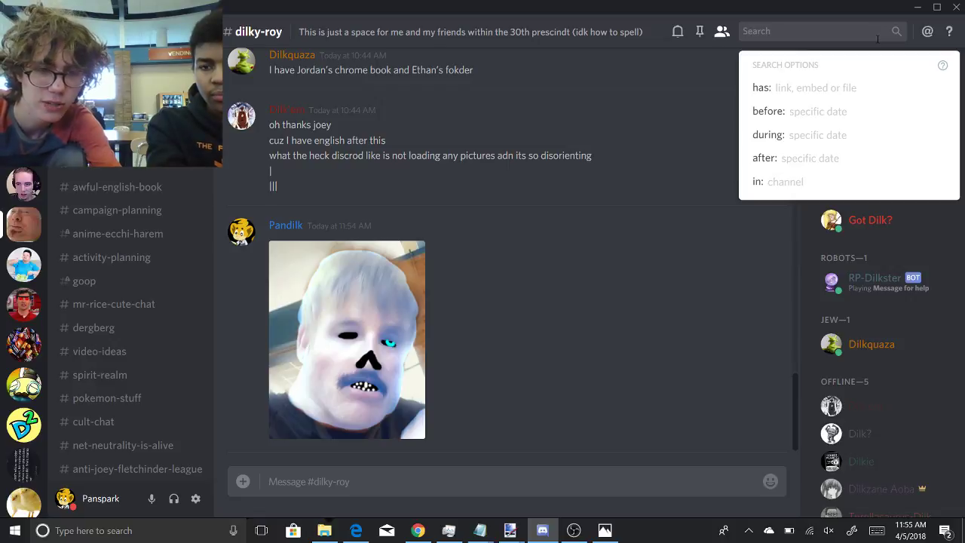
text(computer)
key(Return)
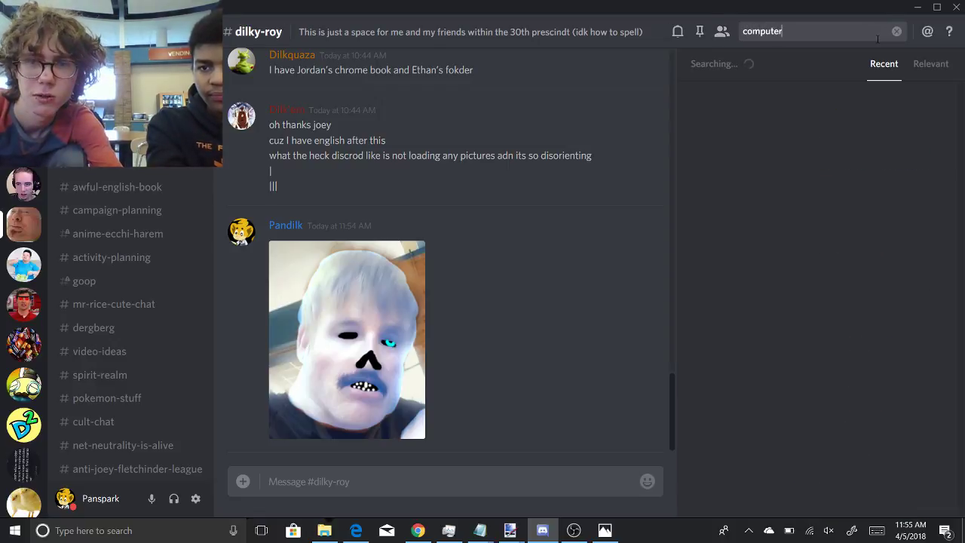
Step: Look through the first page of the "computer" search results to its end
scroll(964, 136, down, 3)
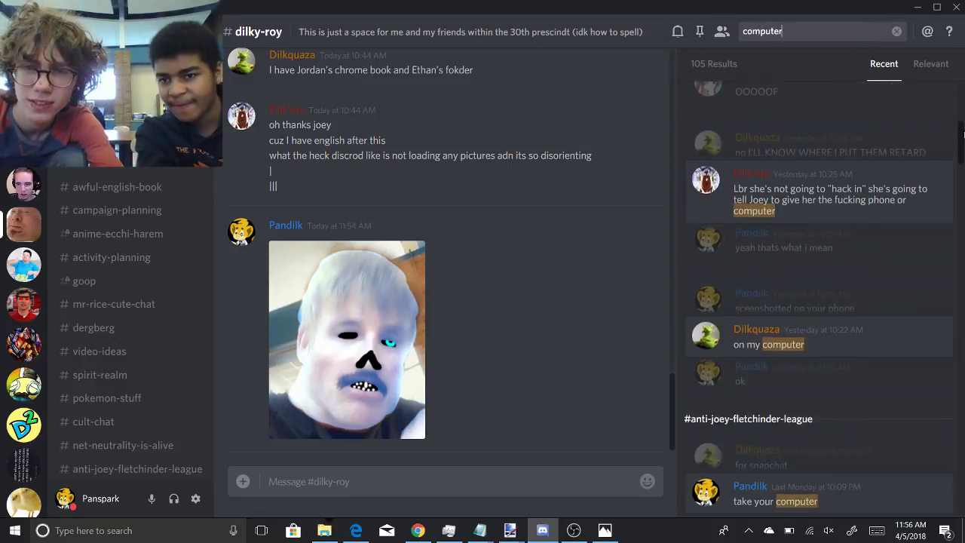
drag(963, 135, 934, 478)
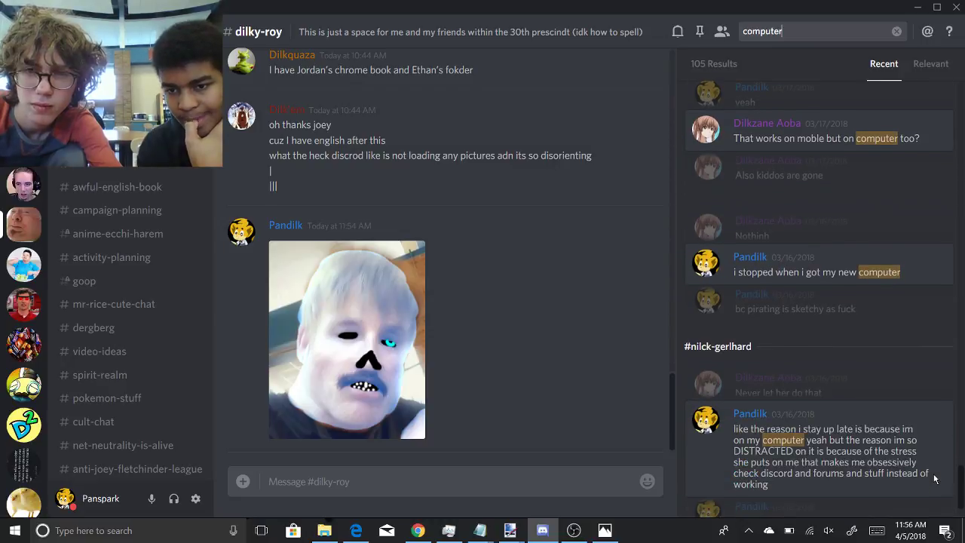
mouse_move(931, 477)
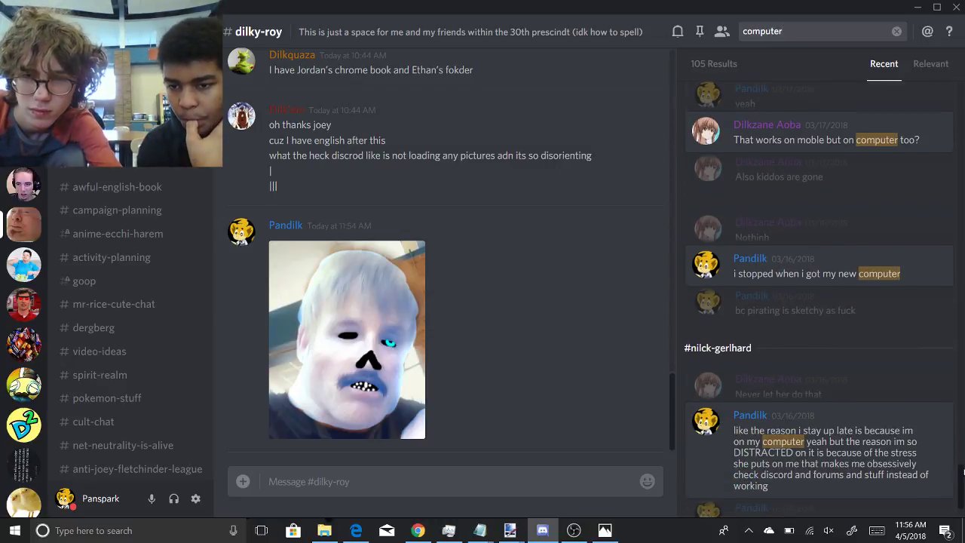
scroll(954, 474, up, 5)
scroll(822, 301, down, 4)
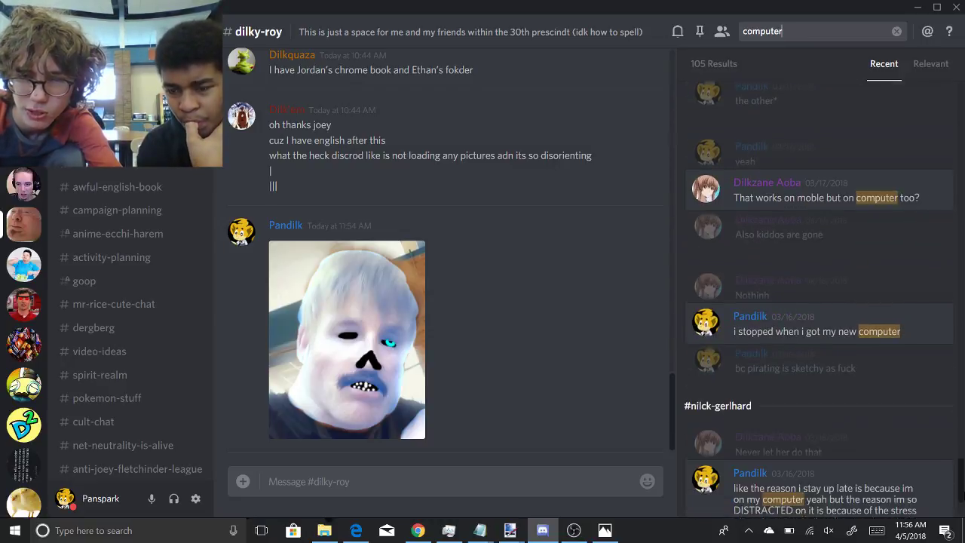
scroll(822, 301, down, 1)
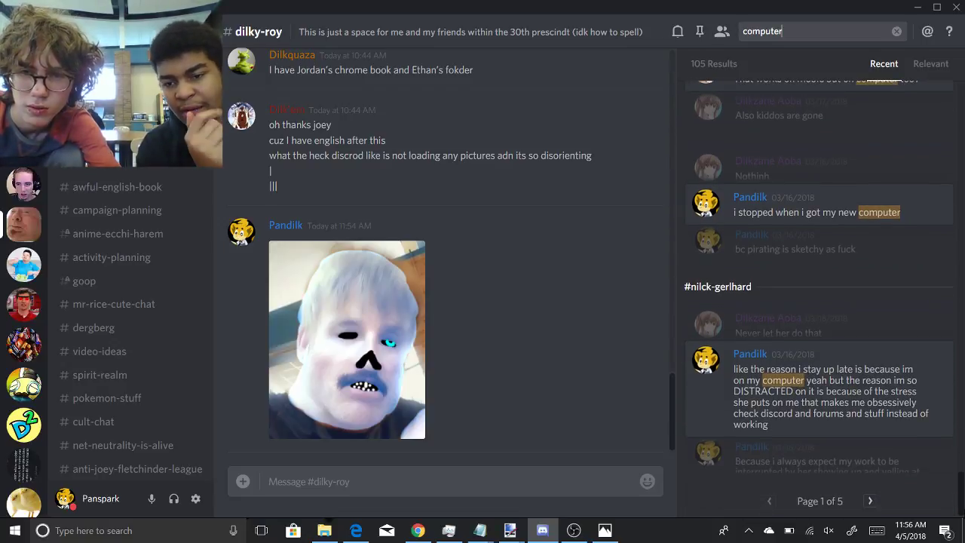
Step: Look through the second page of the "computer" results and start on the third page
click(869, 501)
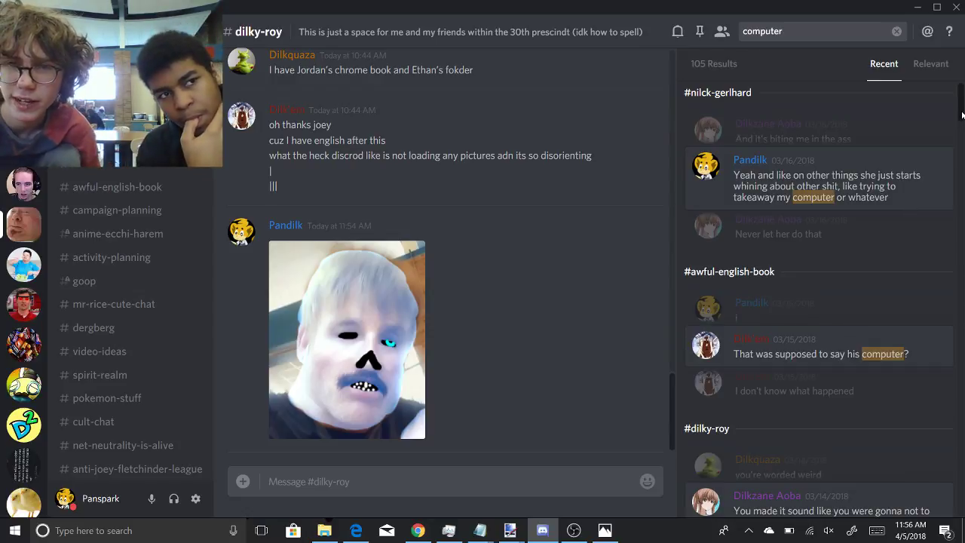
drag(962, 115, 957, 512)
click(870, 500)
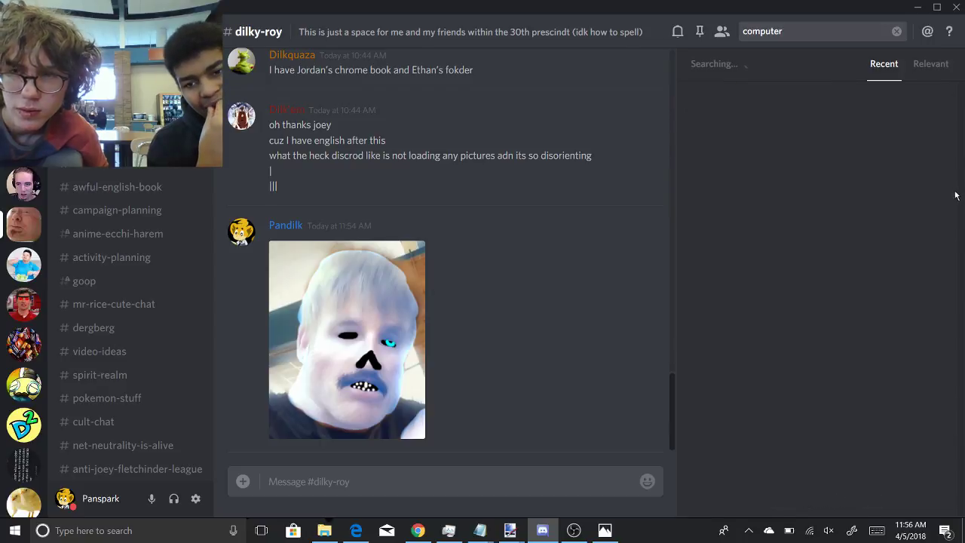
drag(961, 104, 963, 139)
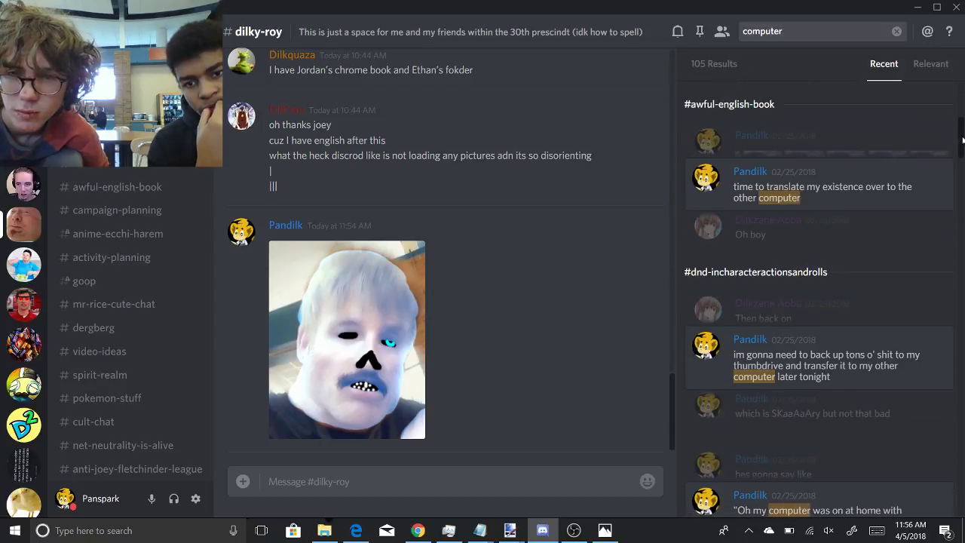
Step: Jump to the 02/25/2018 message "time to translate my existence over to the other computer" in #awful-english-book and read the older conversation before it
click(928, 169)
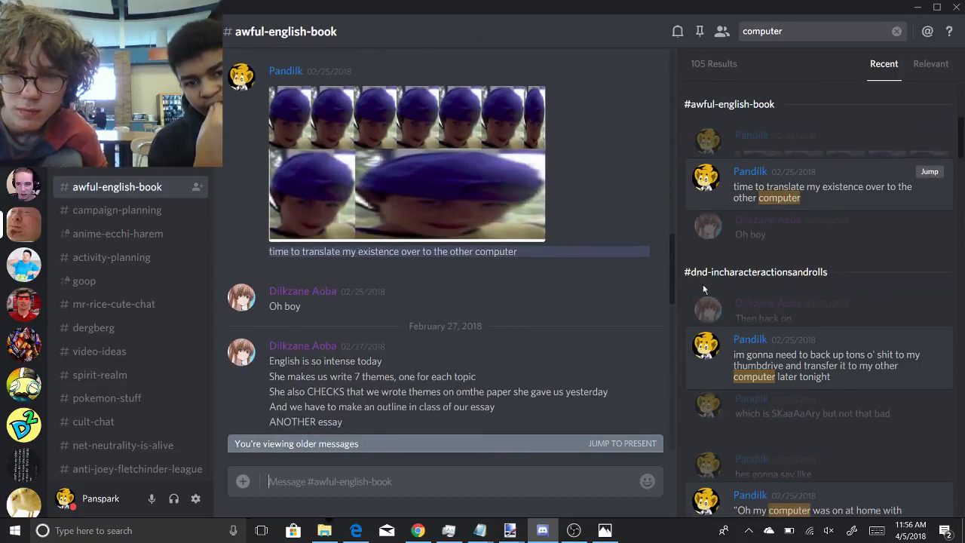
drag(666, 279, 657, 55)
scroll(656, 62, up, 10)
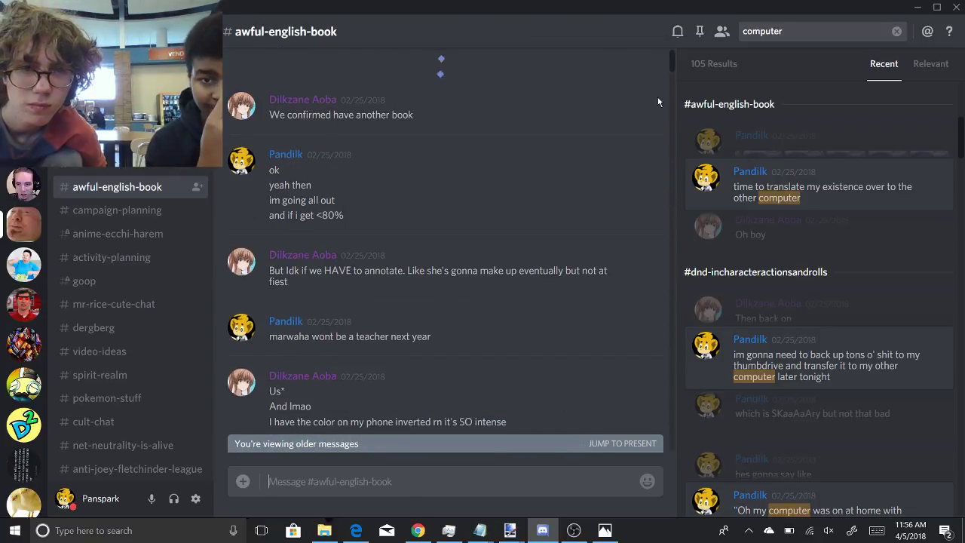
scroll(657, 133, up, 10)
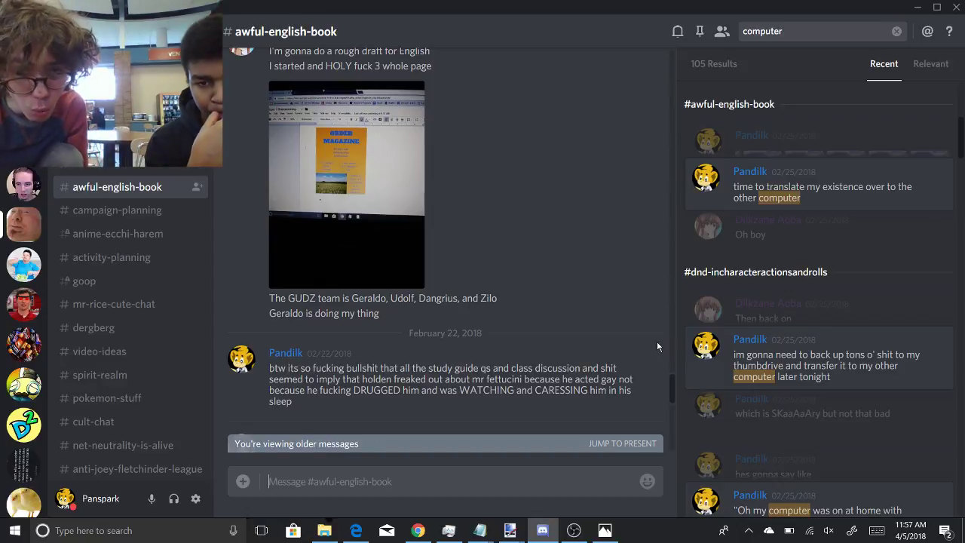
scroll(656, 342, down, 1)
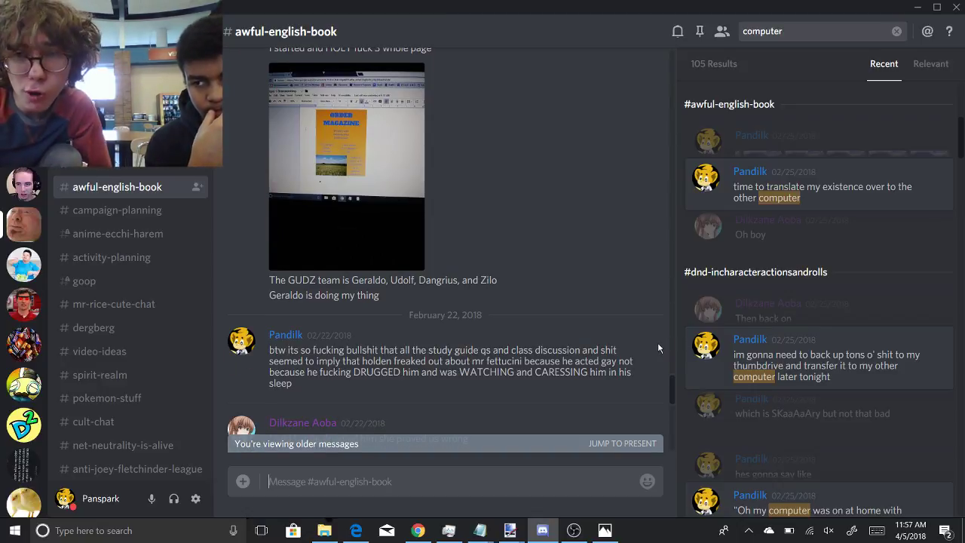
scroll(659, 342, down, 3)
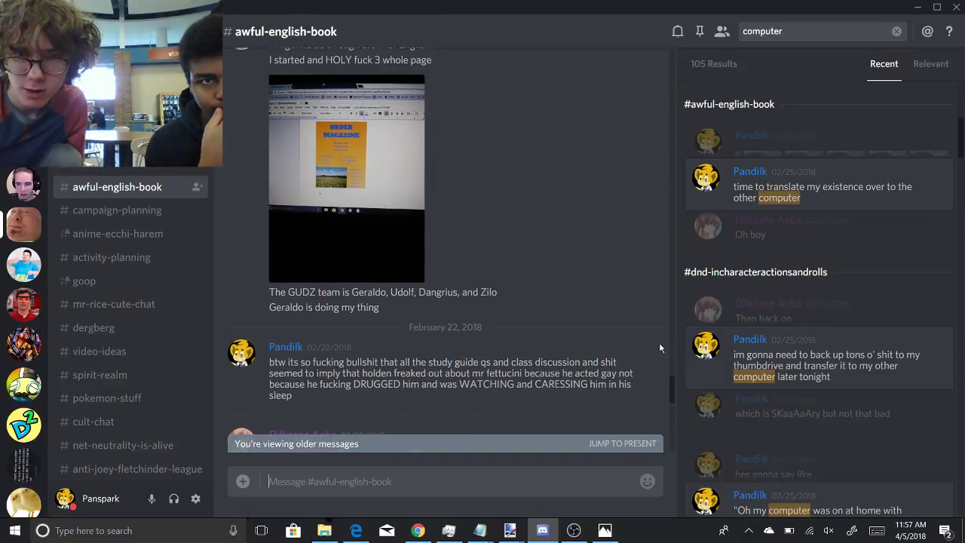
scroll(657, 344, up, 3)
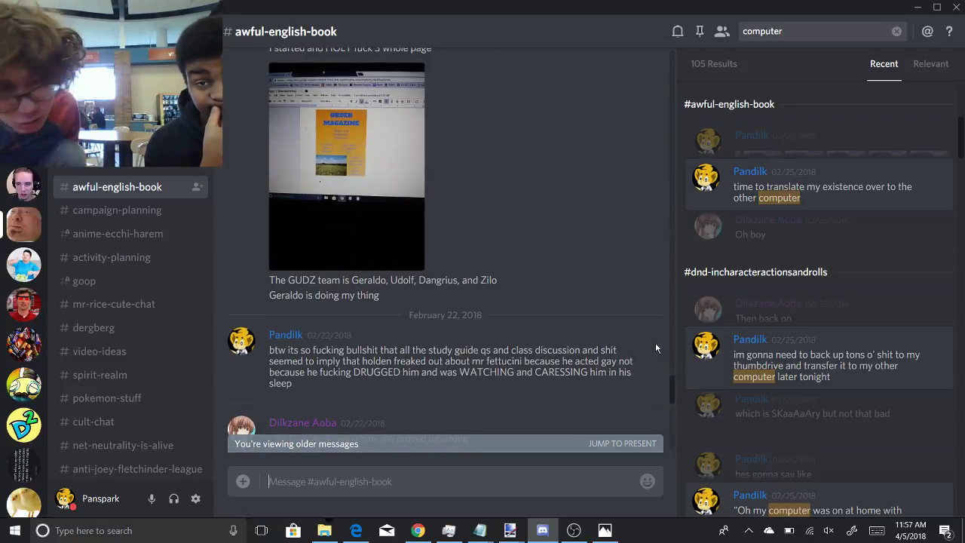
scroll(652, 340, up, 8)
scroll(643, 339, down, 12)
scroll(643, 369, down, 15)
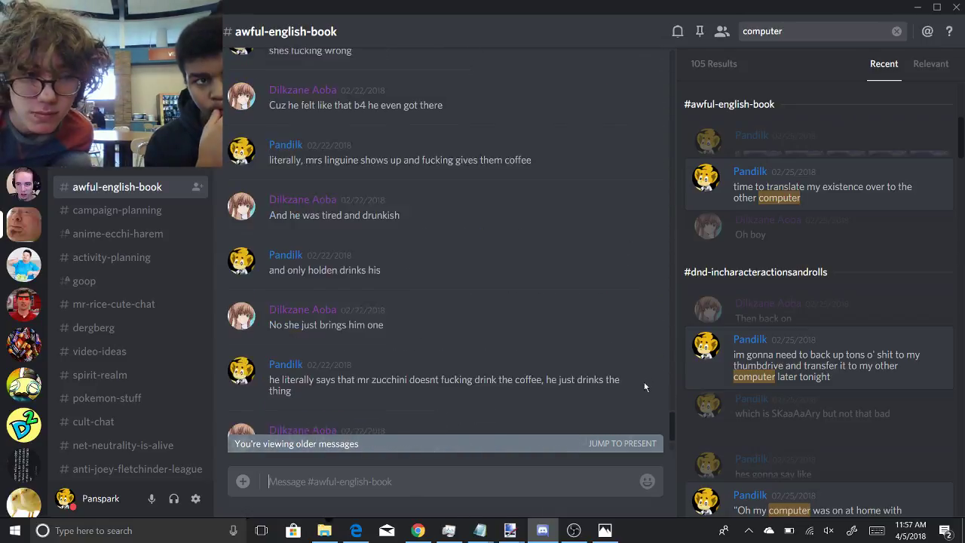
scroll(645, 396, down, 6)
scroll(647, 411, up, 2)
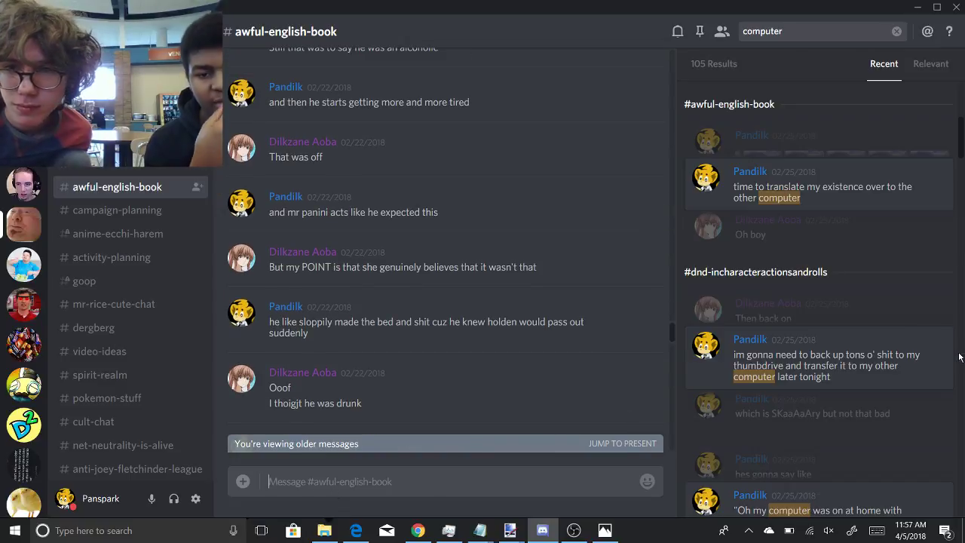
drag(959, 151, 954, 190)
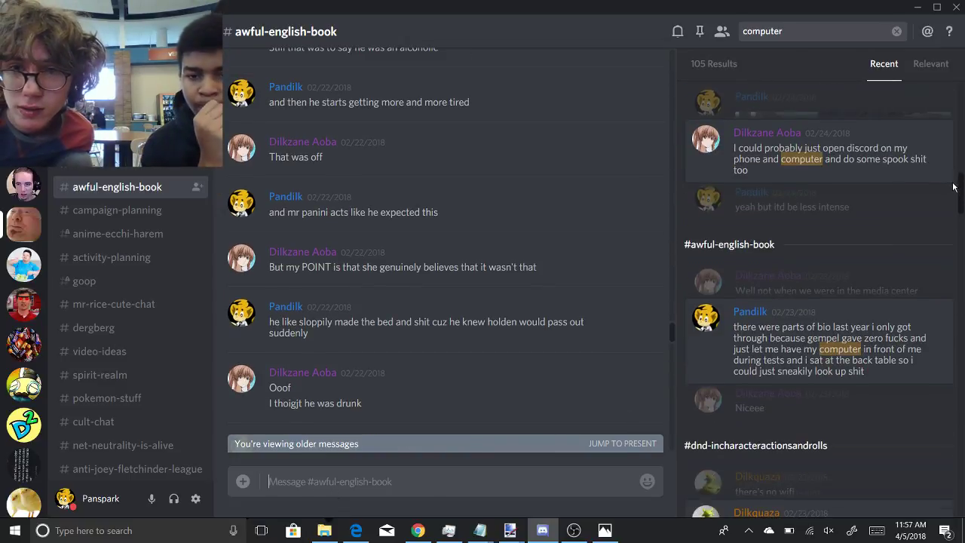
scroll(954, 186, up, 1)
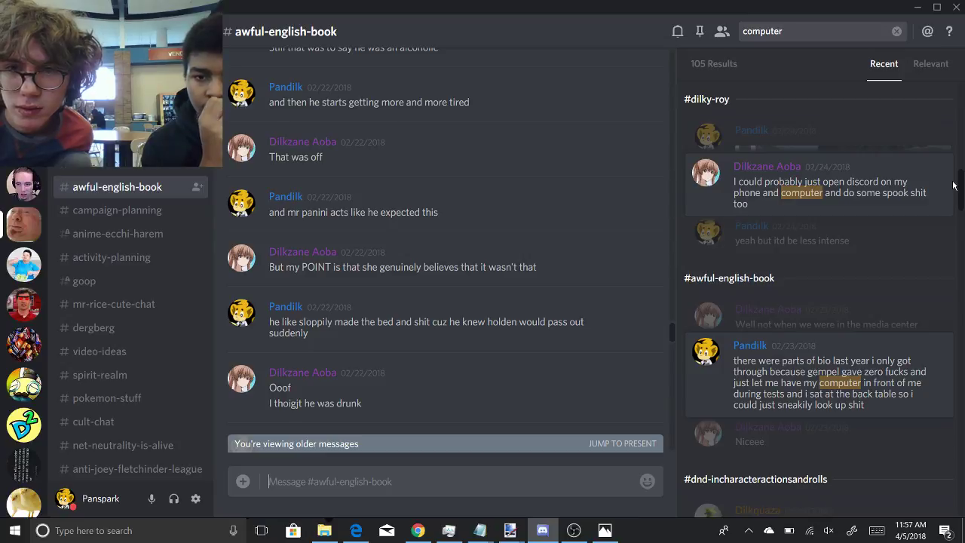
click(928, 166)
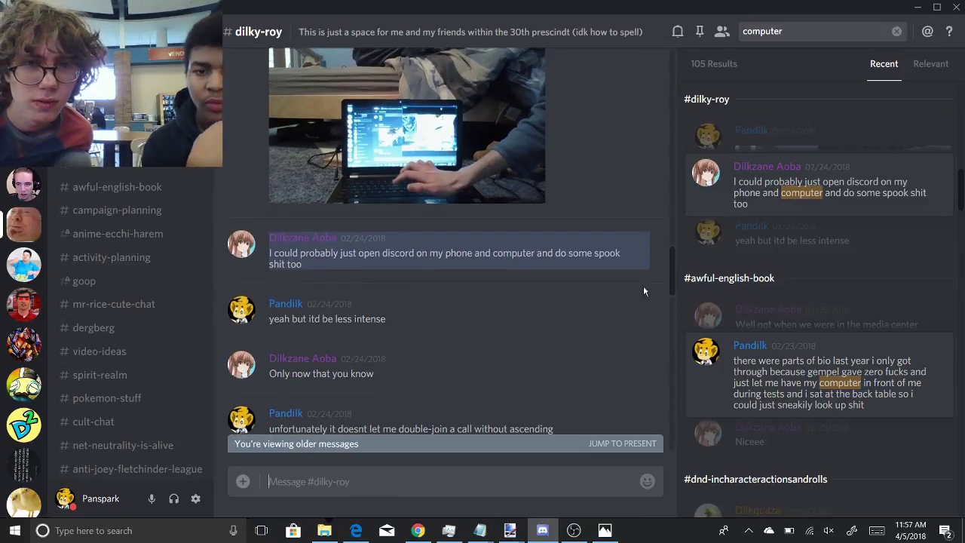
drag(670, 260, 655, 231)
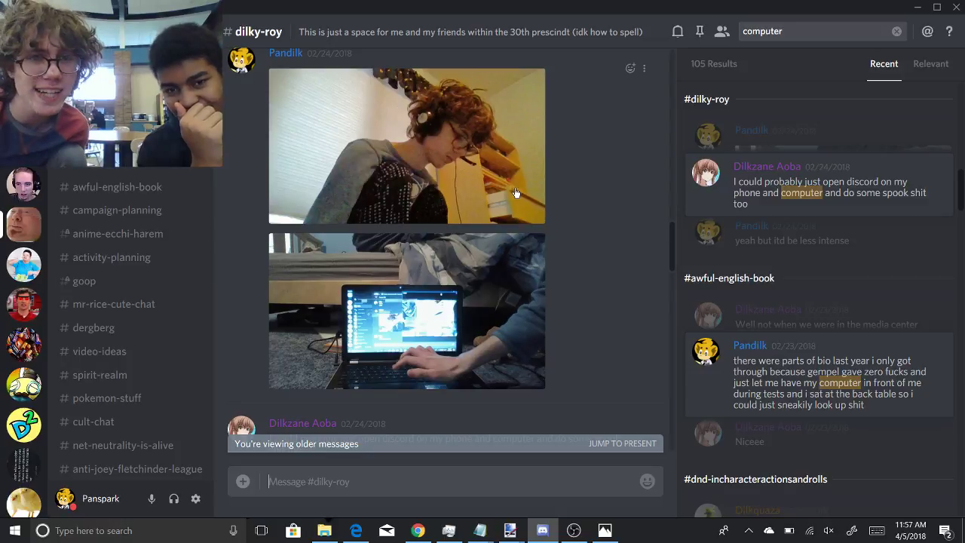
Step: Open the direct-message conversation with the anime-avatar contact and look back to the photos exchanged on 02/24/2018
key(ctrl+alt+Right)
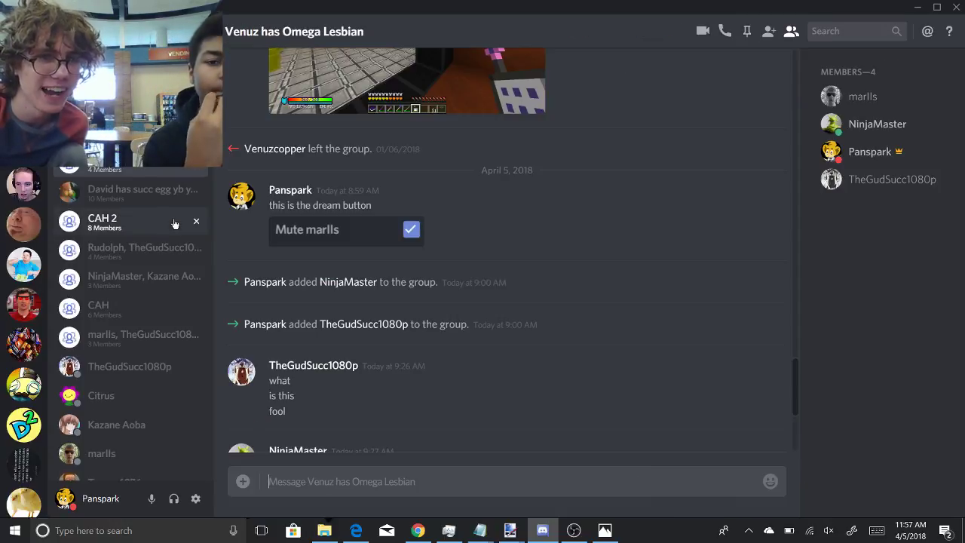
click(118, 430)
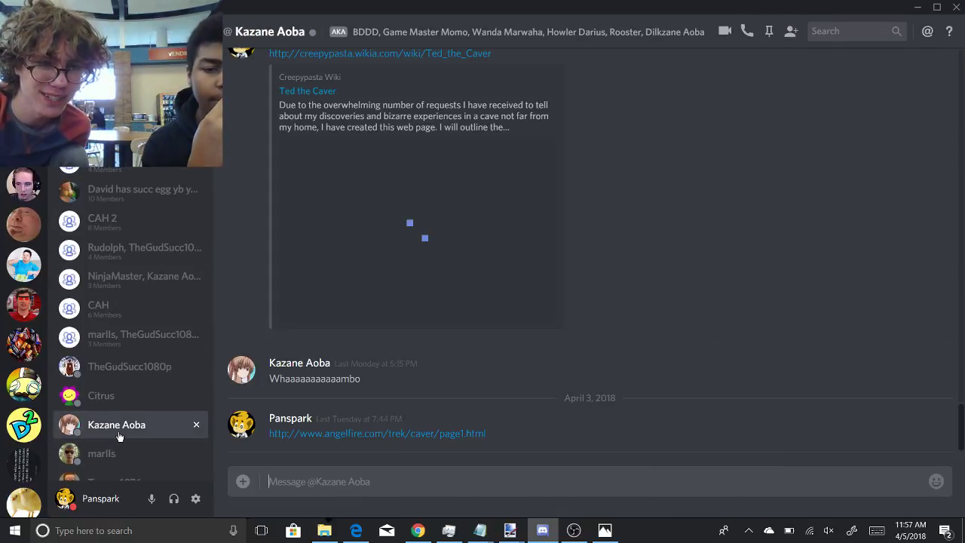
drag(962, 427, 916, 92)
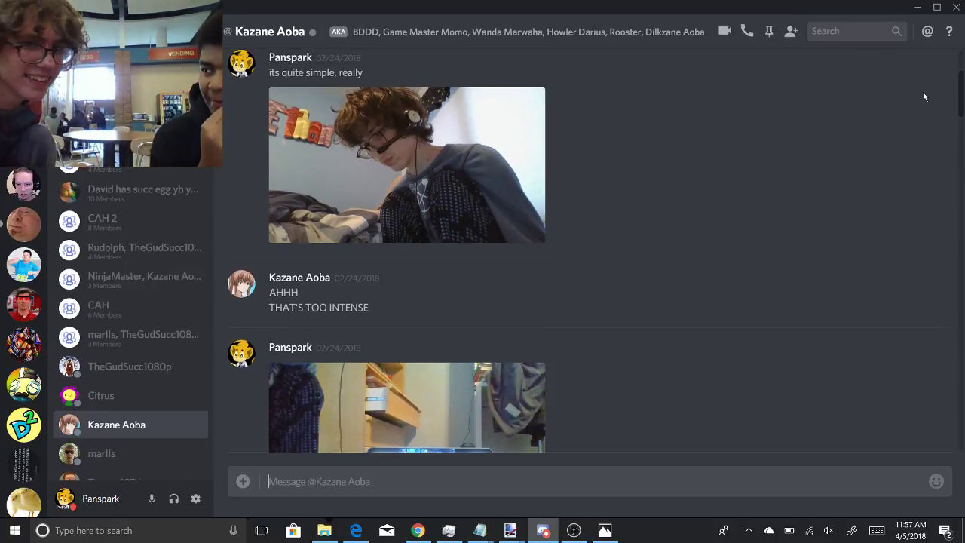
drag(924, 97, 922, 74)
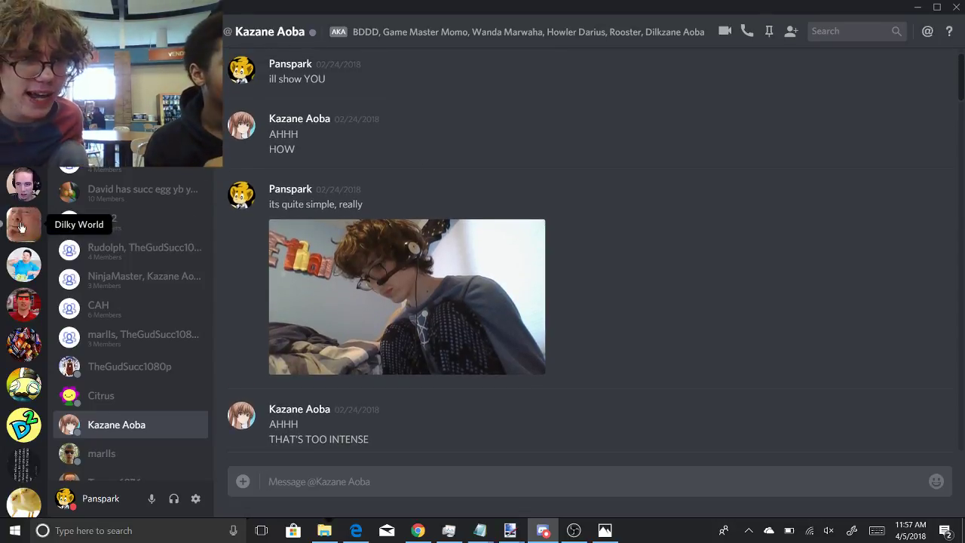
Step: Return to the Dilky World server and jump to the present messages in #dilky-roy
click(22, 223)
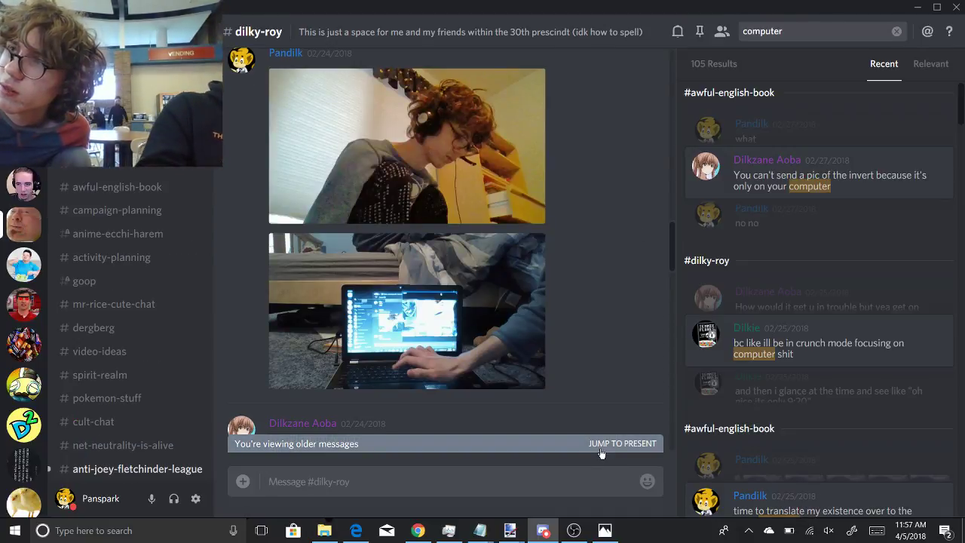
click(622, 443)
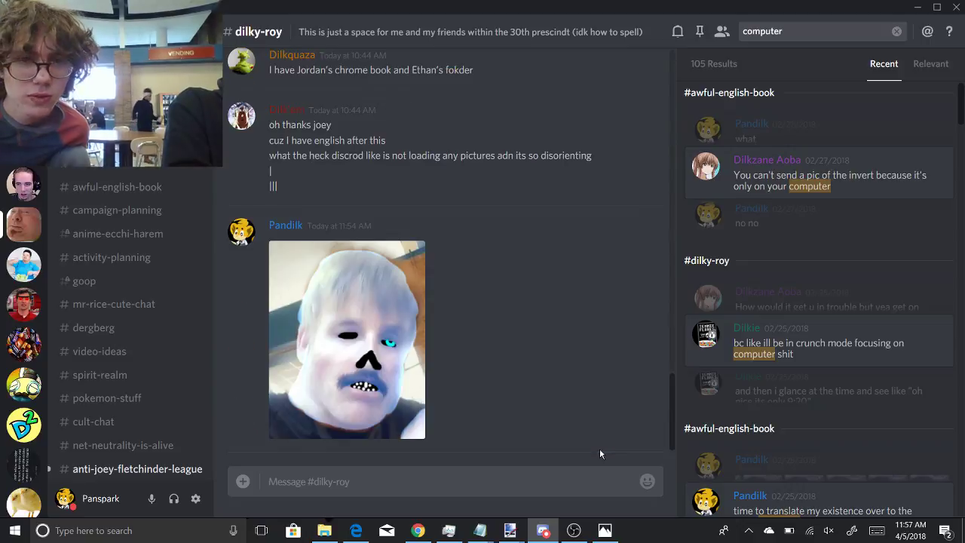
Step: Clear the "computer" search and show the pinned messages of the channel just below #net-neutrality-is-alive
click(135, 470)
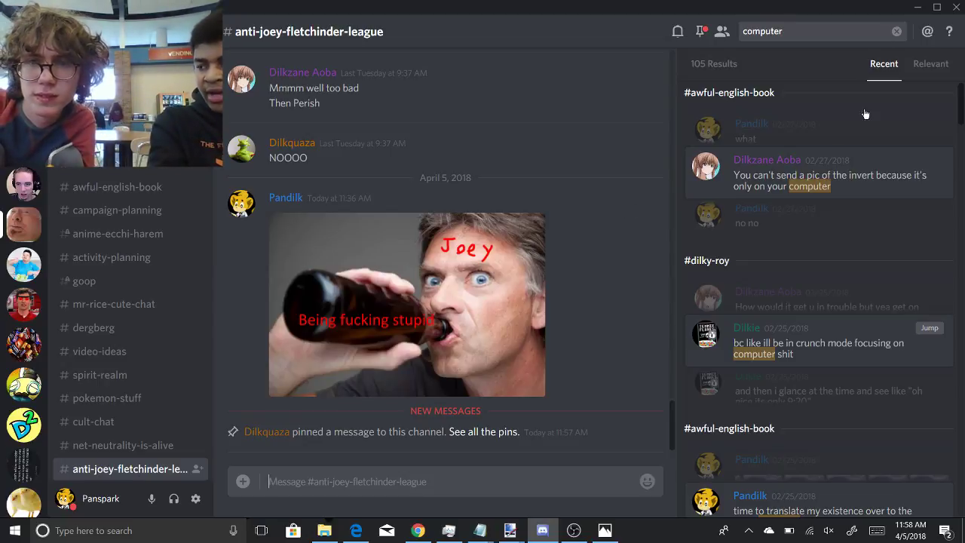
click(896, 32)
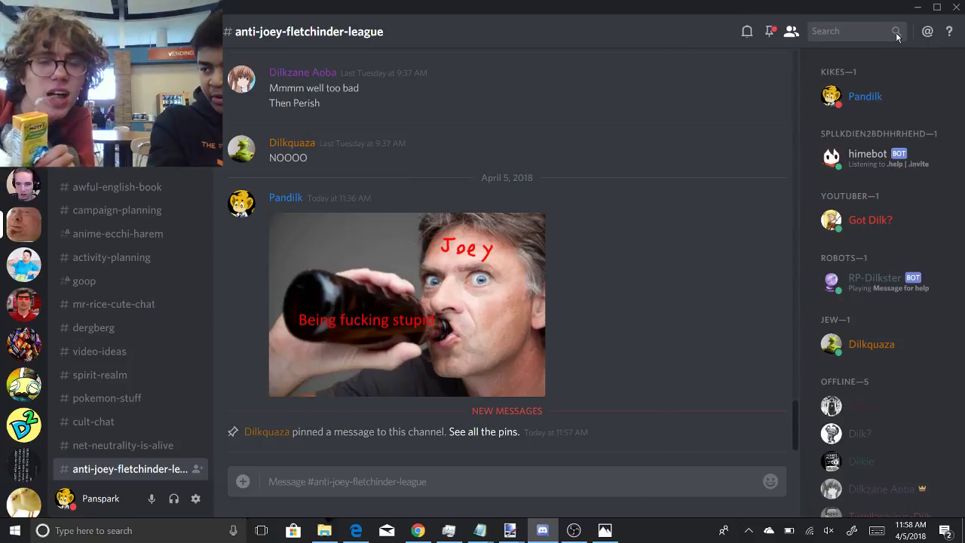
click(770, 31)
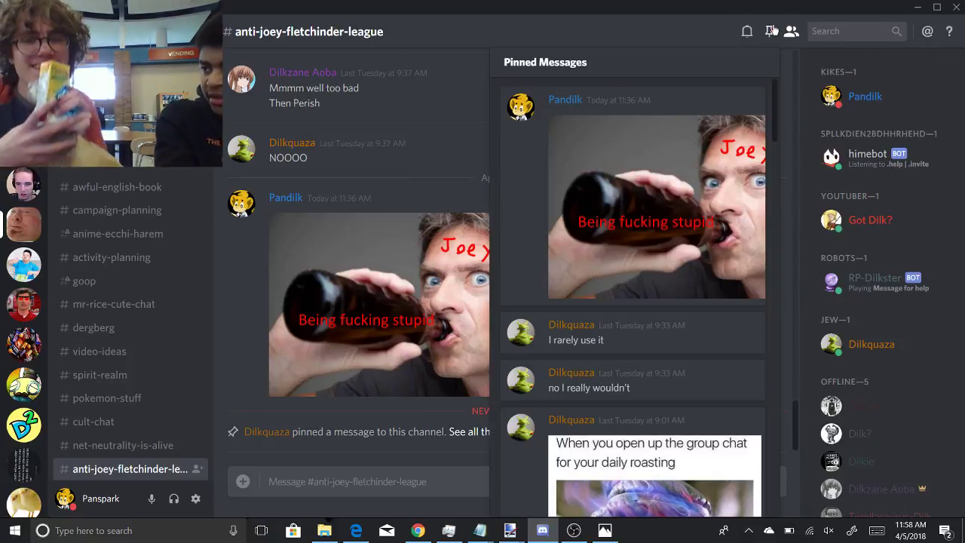
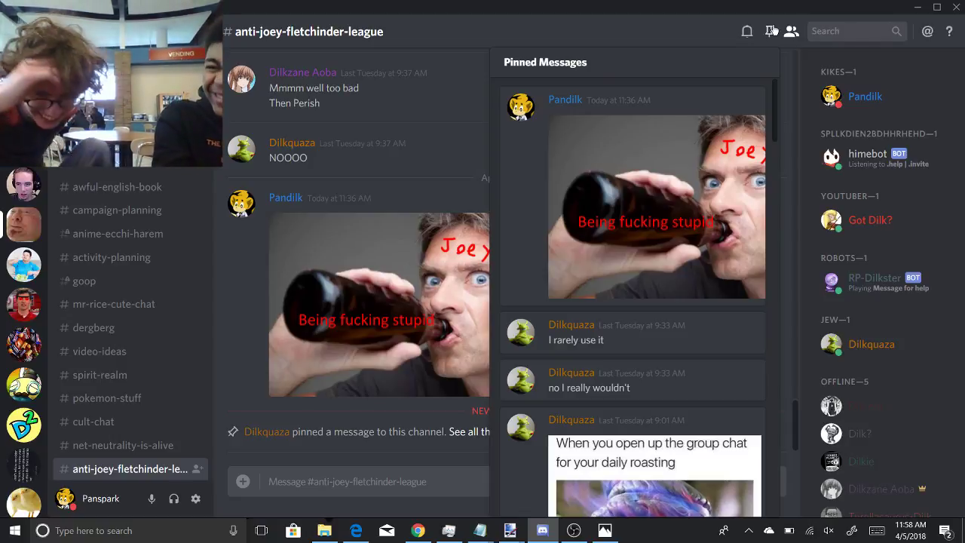
Step: Open #goofy-memes and look through its pinned messages down to the oldest one
click(117, 187)
click(83, 162)
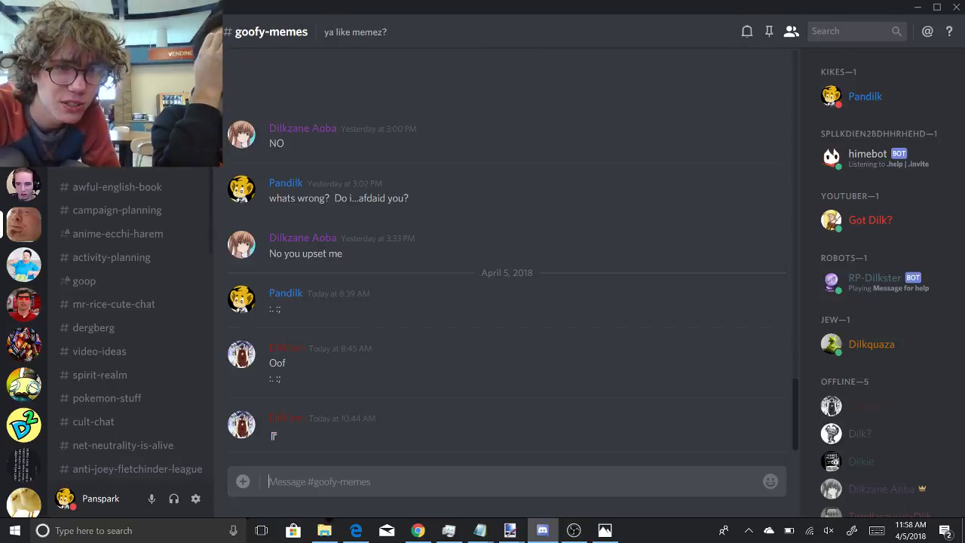
click(768, 31)
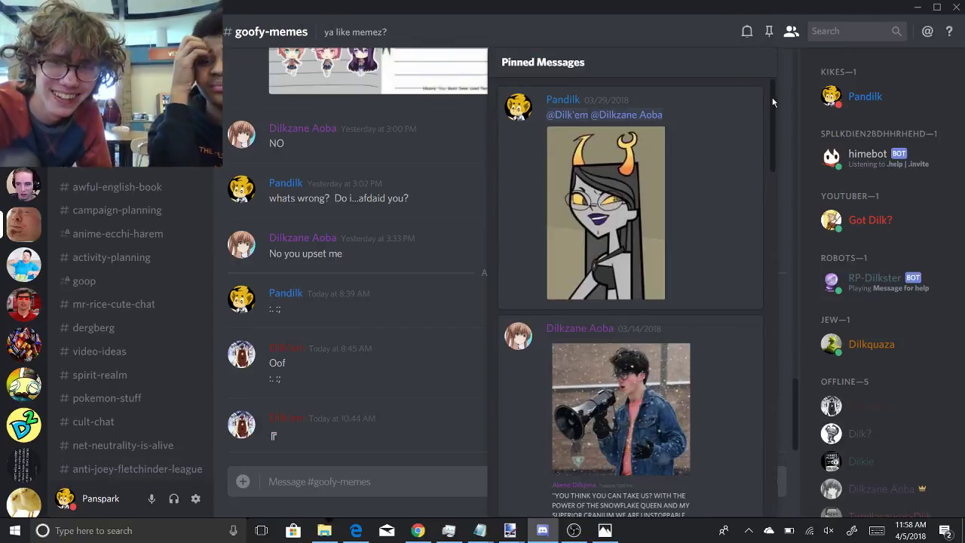
scroll(763, 114, down, 3)
scroll(766, 182, down, 10)
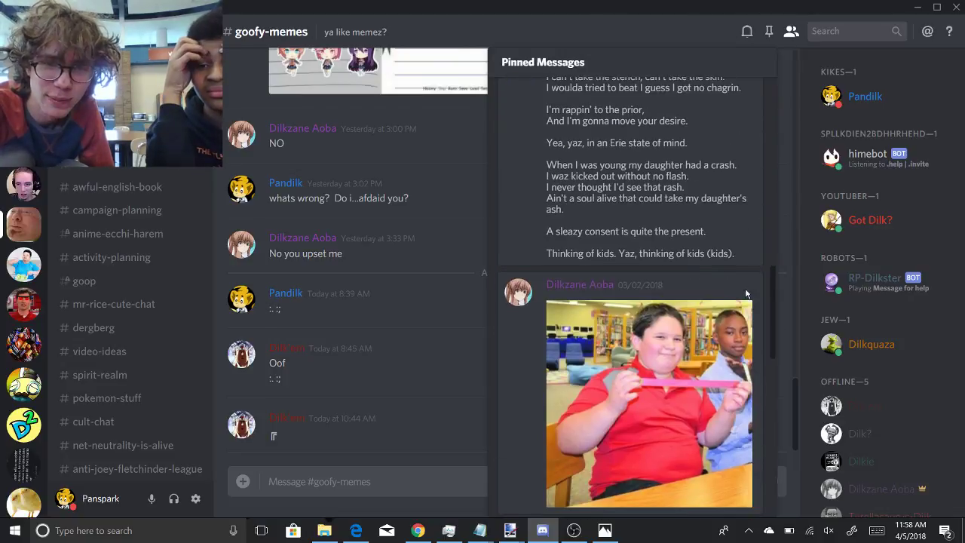
scroll(737, 350, down, 10)
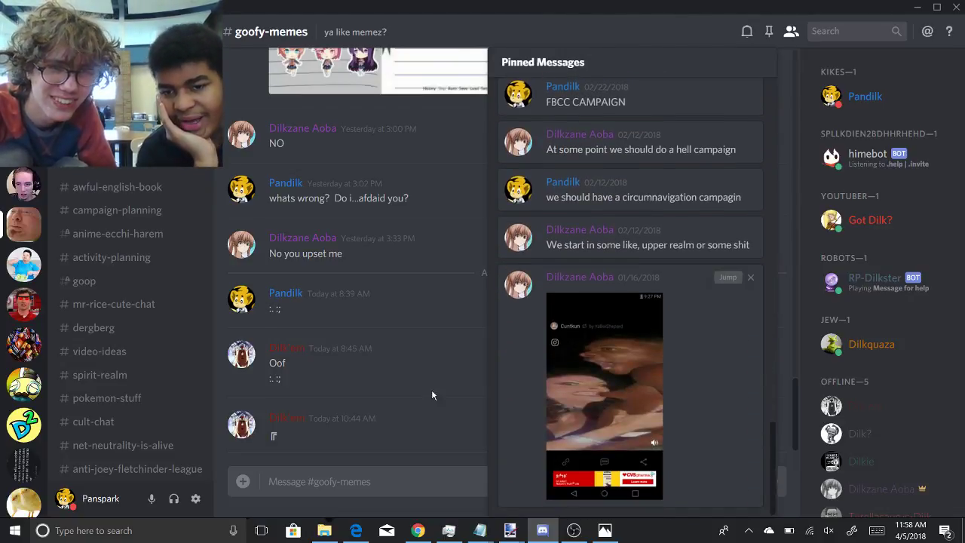
Step: Check #campaign-planning for pinned messages and look back through its older conversation
click(117, 210)
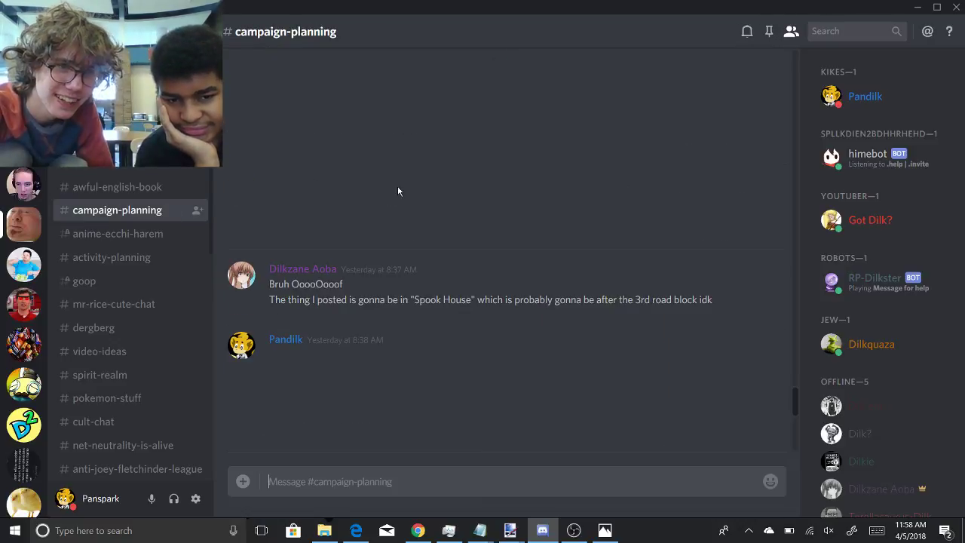
click(769, 31)
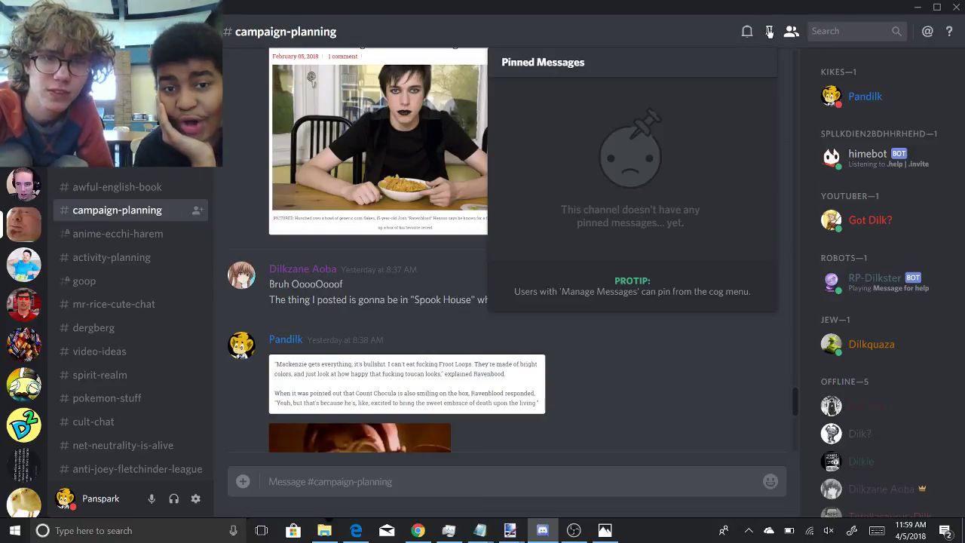
click(781, 309)
drag(792, 390, 782, 64)
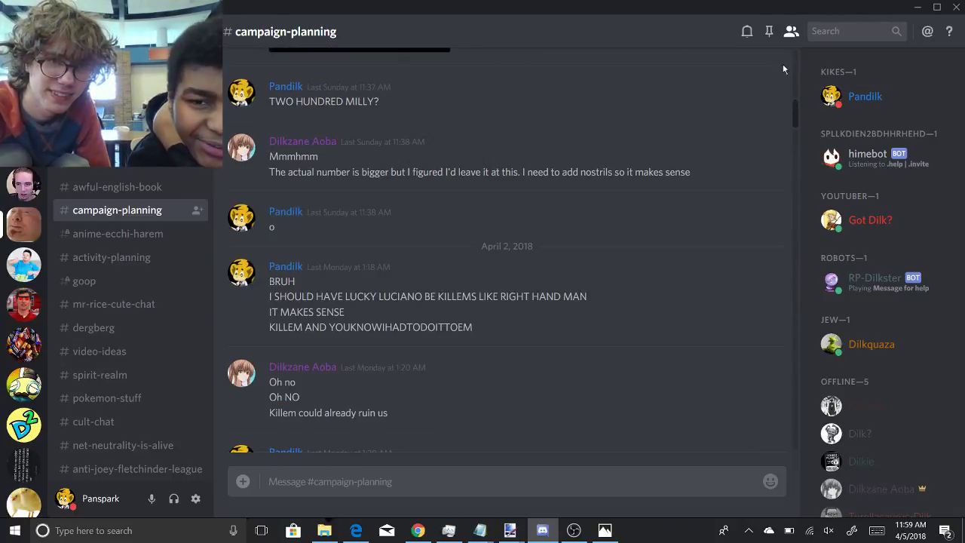
Step: Check the pinned messages of #activity-planning, #dergberg and #mr-rice-cute-chat
click(87, 281)
click(101, 258)
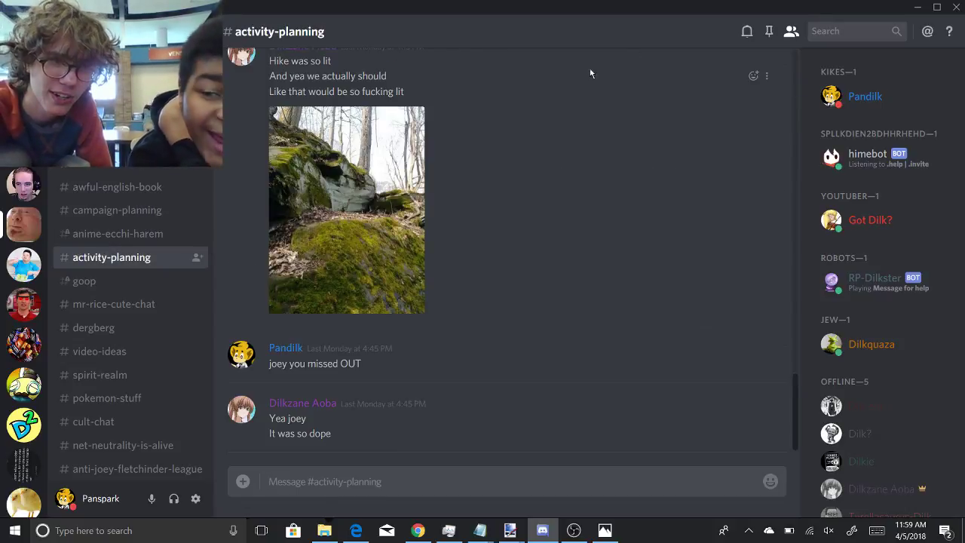
click(767, 32)
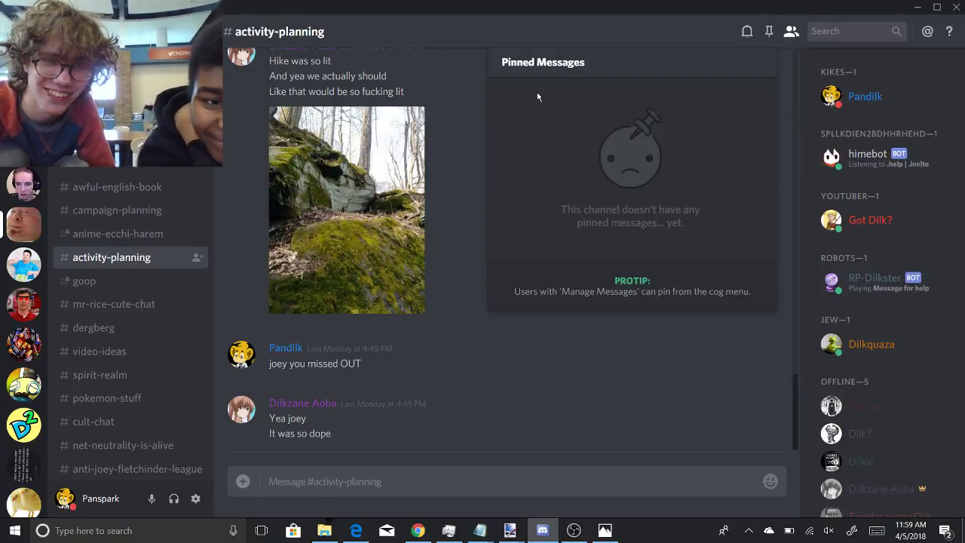
click(93, 327)
click(767, 31)
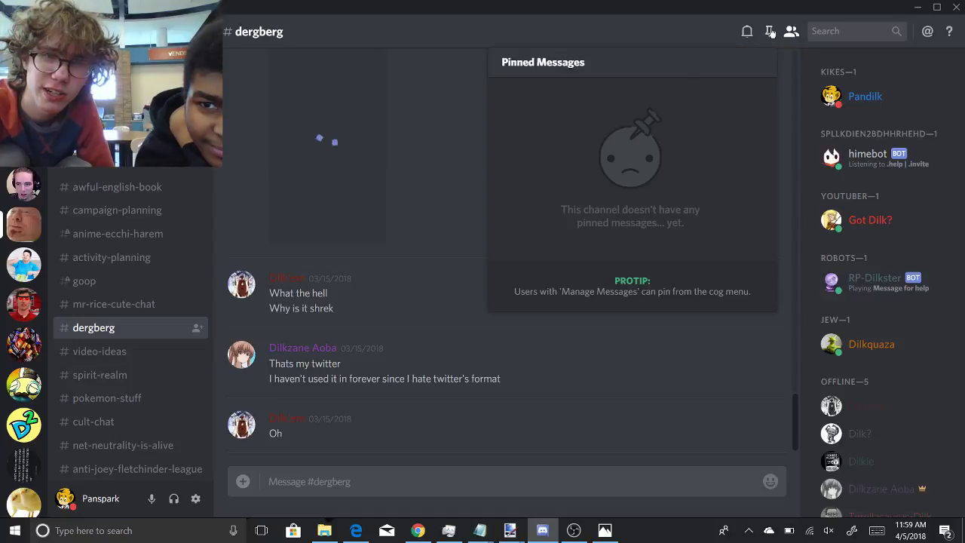
click(113, 304)
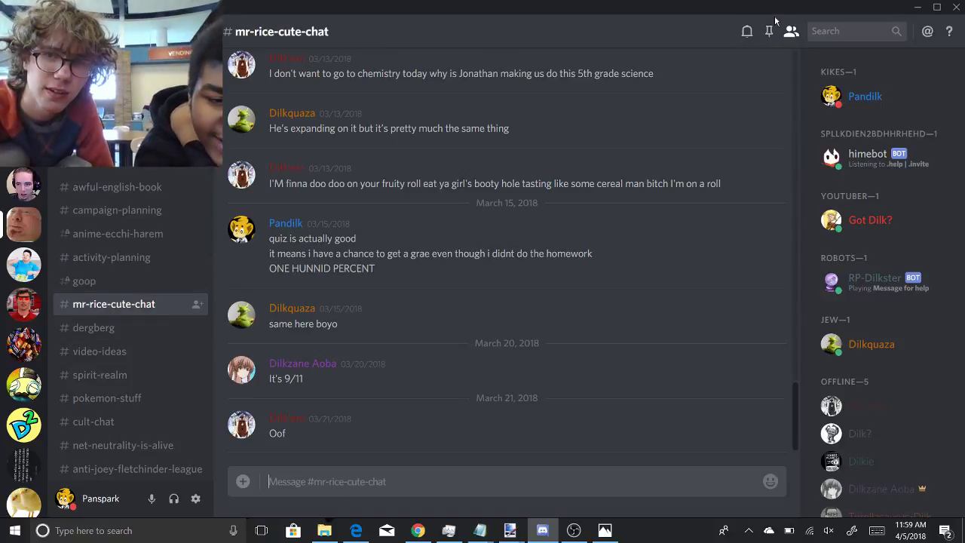
click(767, 32)
click(768, 31)
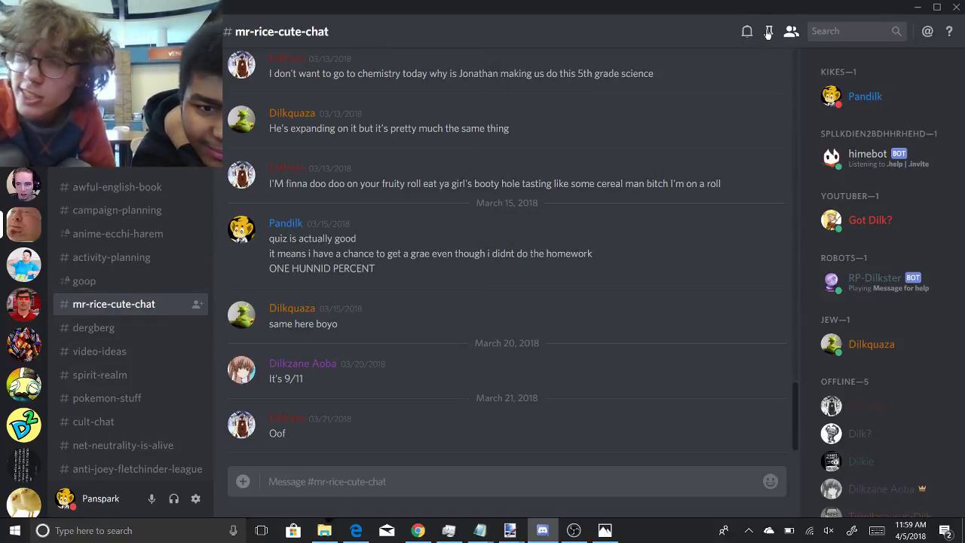
Step: Browse the pinned messages of the channel below #net-neutrality-is-alive and jump to the expanding-brain meme posted last Monday at 10:20 PM
click(90, 469)
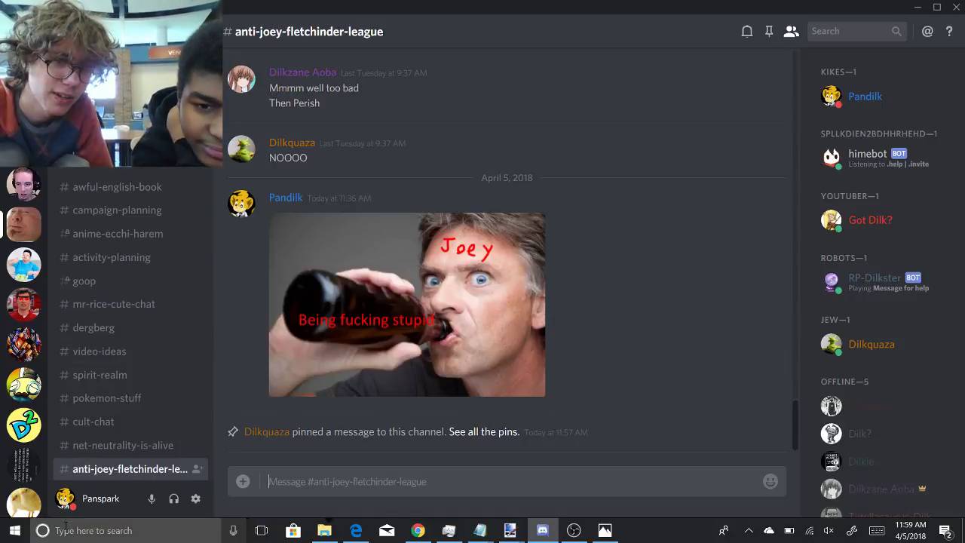
click(767, 32)
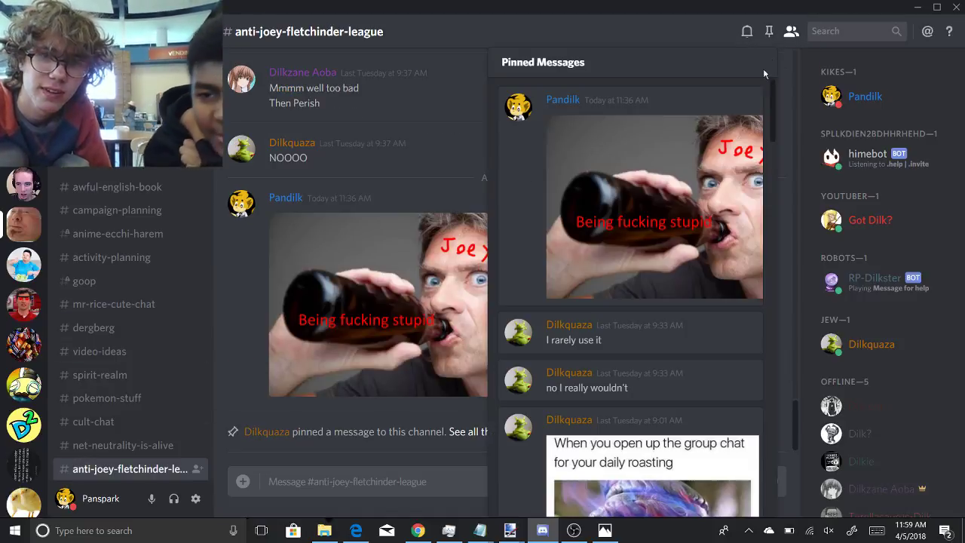
scroll(772, 131, down, 5)
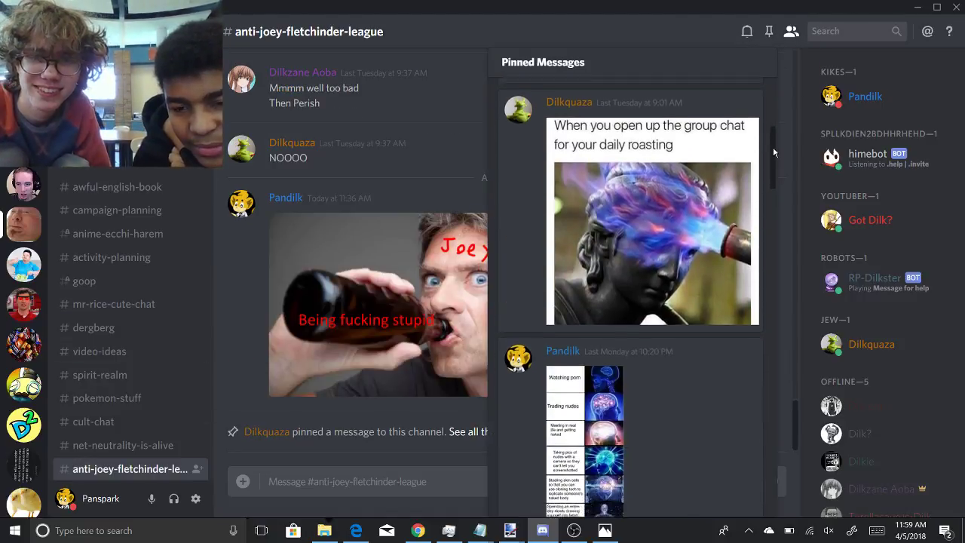
mouse_move(773, 153)
mouse_down()
mouse_move(773, 180)
mouse_move(773, 168)
mouse_up()
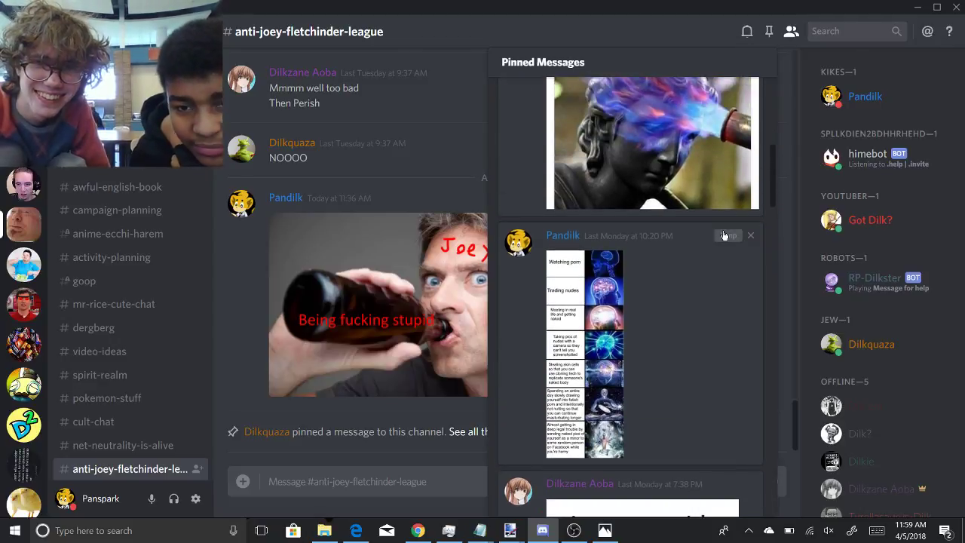
click(722, 230)
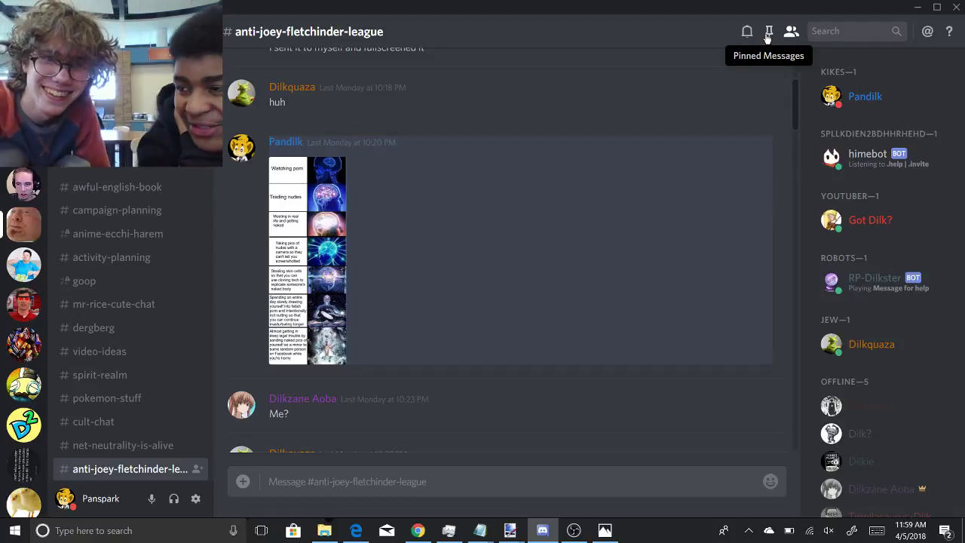
Step: Look further down the same channel's pinned messages and jump to the "Somebody else's inside jokes" skyline meme from last Monday at 12:10 PM
click(769, 31)
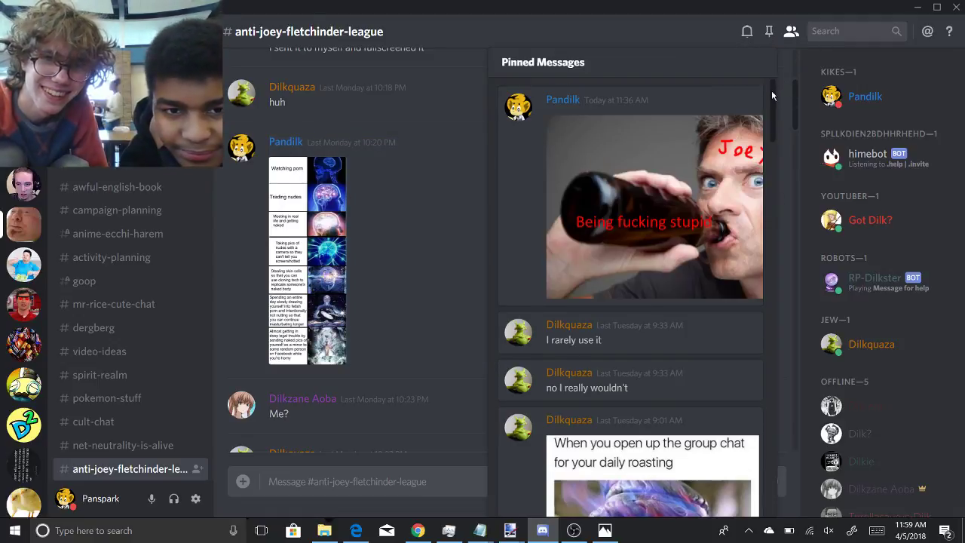
drag(771, 89, 748, 293)
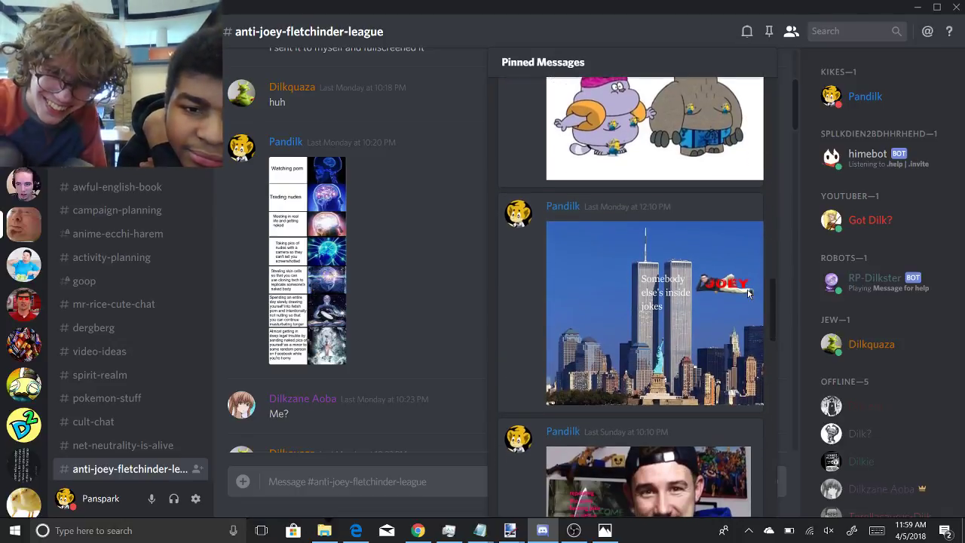
scroll(747, 289, down, 3)
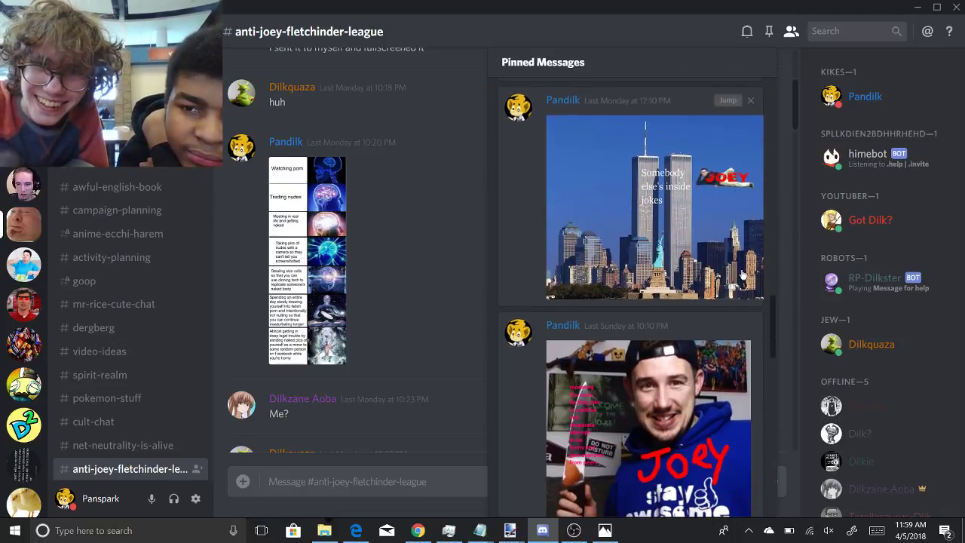
click(728, 100)
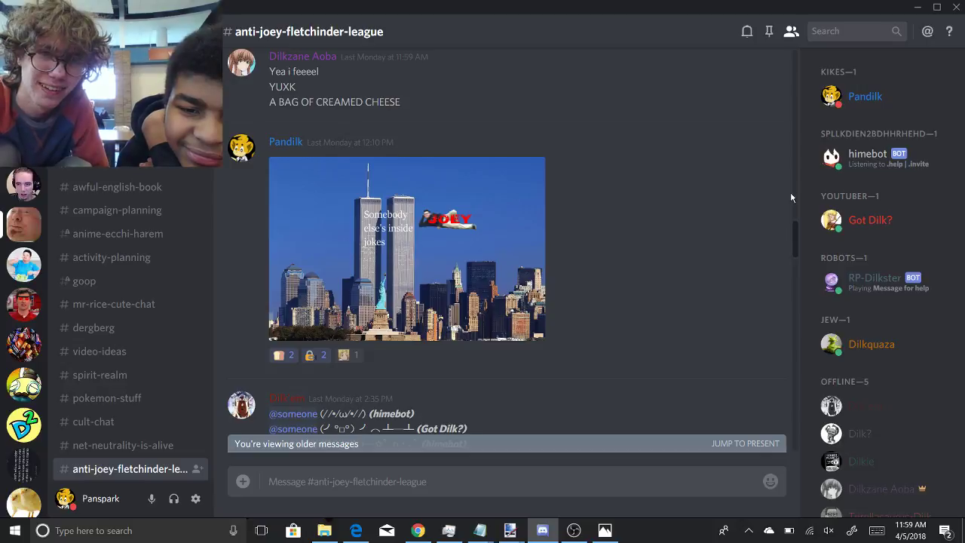
Step: Look back through the channel's older messages around the gold-and-purple character meme from last Monday at 11:56 AM, then return to the skyline meme
scroll(790, 197, up, 10)
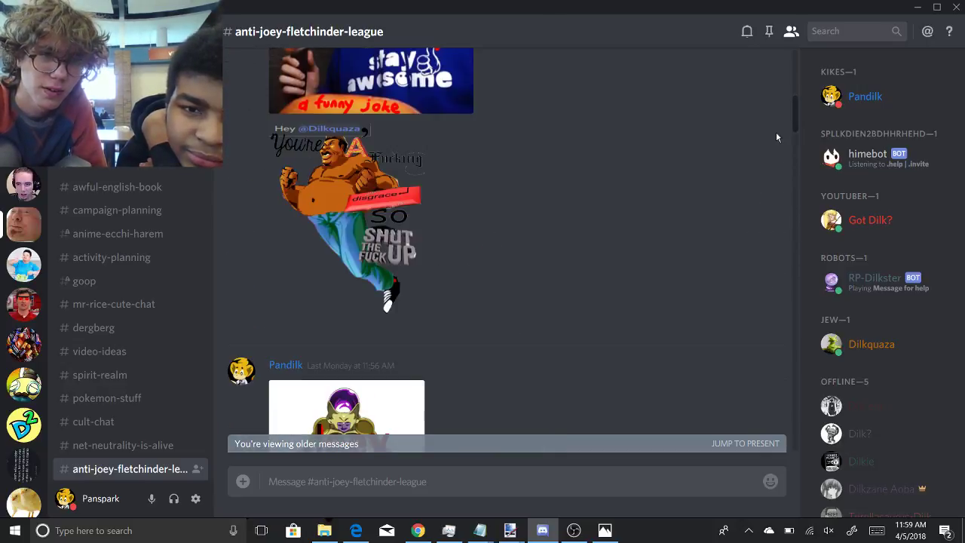
scroll(776, 137, down, 3)
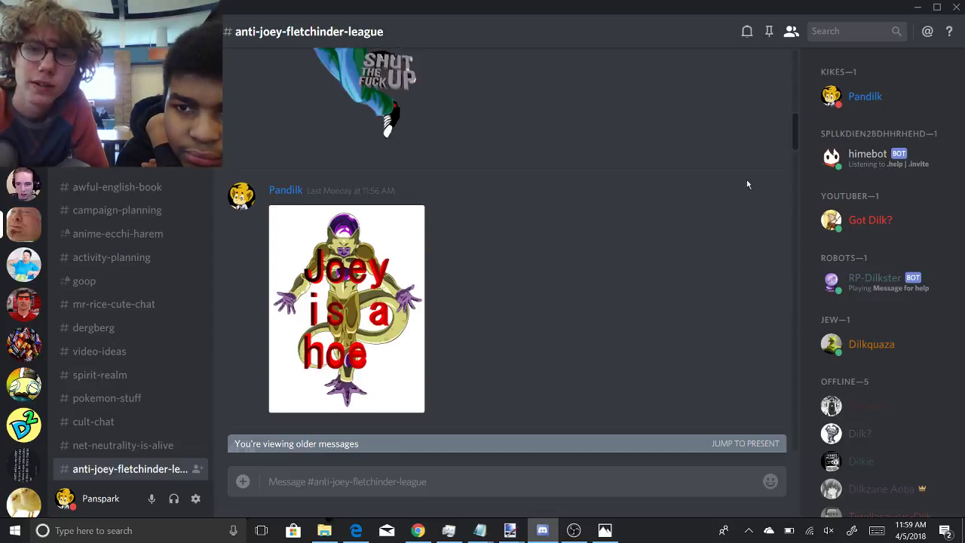
click(769, 208)
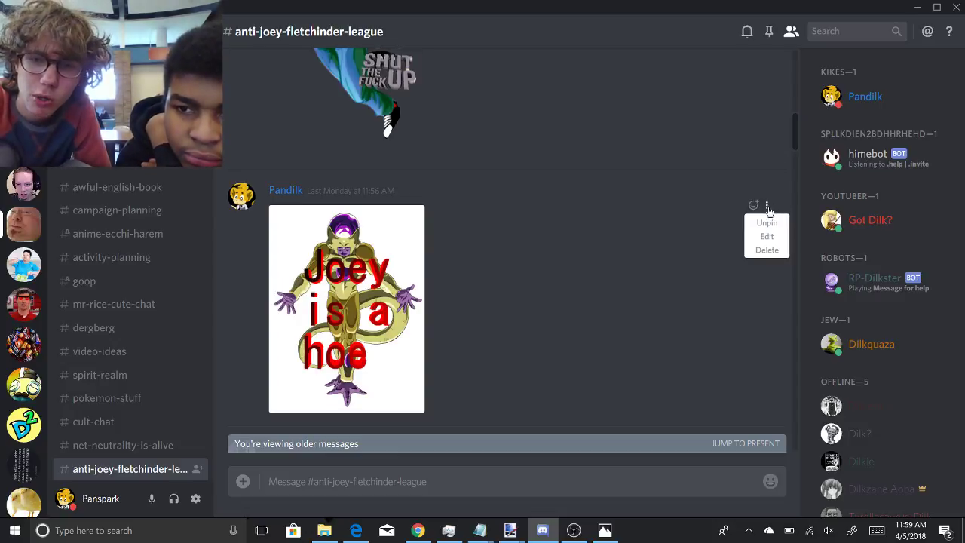
click(701, 185)
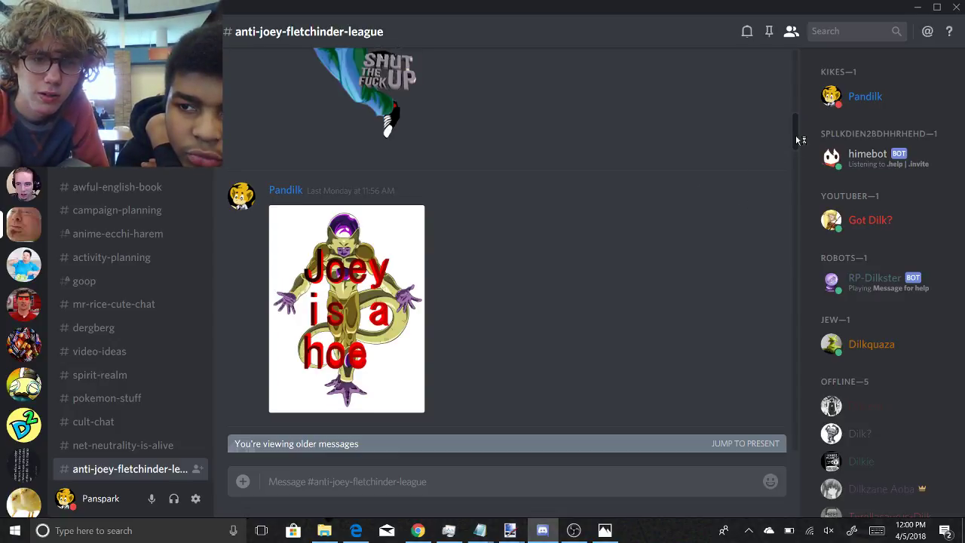
drag(799, 139, 758, 106)
scroll(771, 170, down, 10)
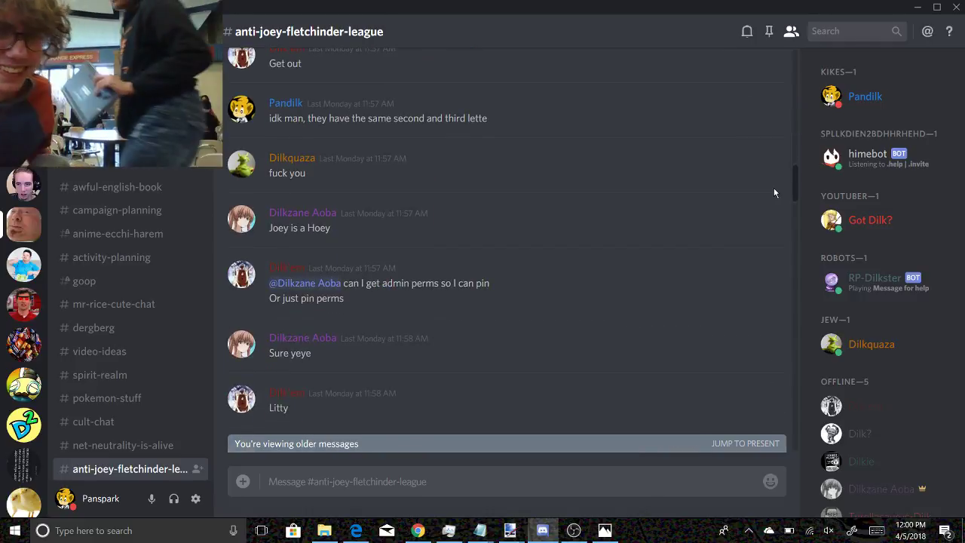
scroll(764, 162, up, 6)
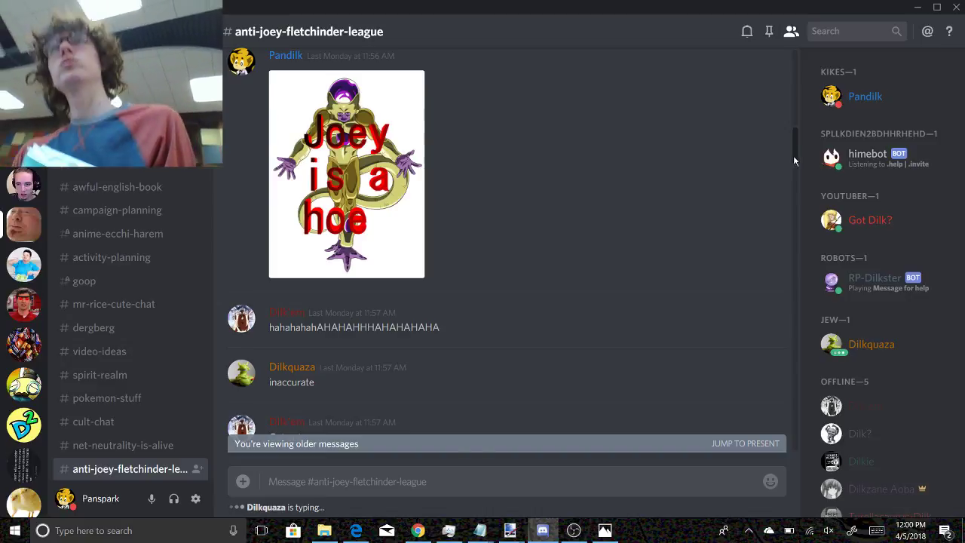
drag(793, 155, 748, 290)
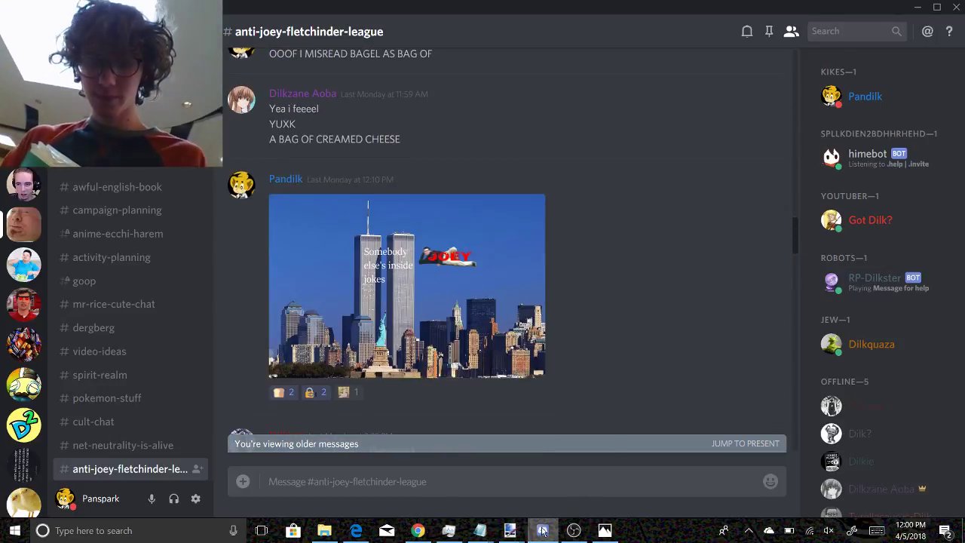
Step: Check #no-one-knows-what-im-talkin-about and return to the #dilky-roy channel
click(124, 161)
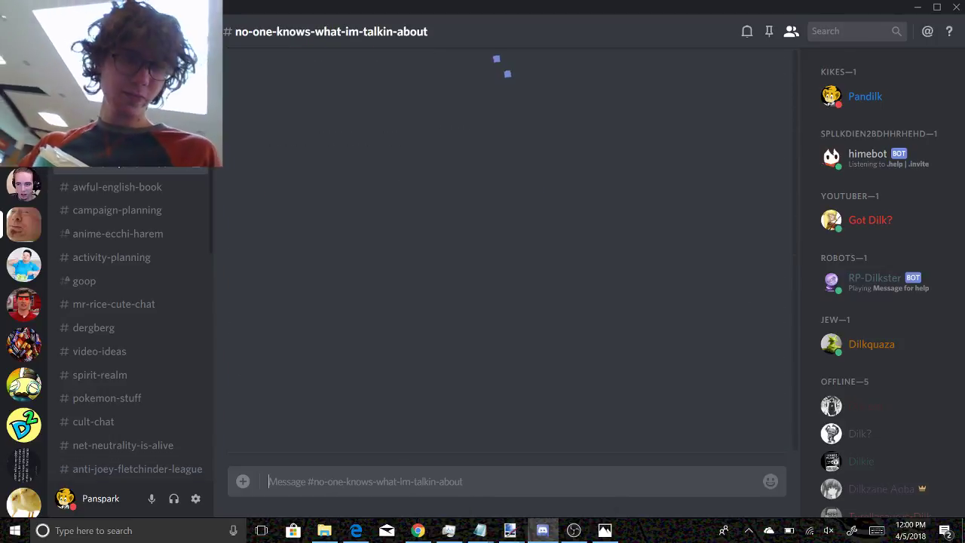
click(113, 139)
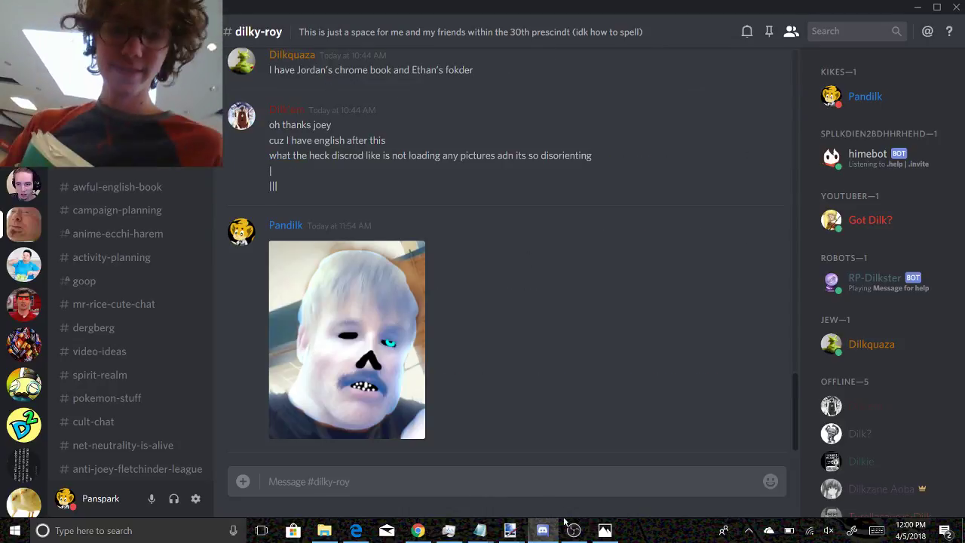
Step: Switch to the him.png image in paint.net, then bring up the Shrek vitamins picture in the Photos viewer
mouse_move(509, 529)
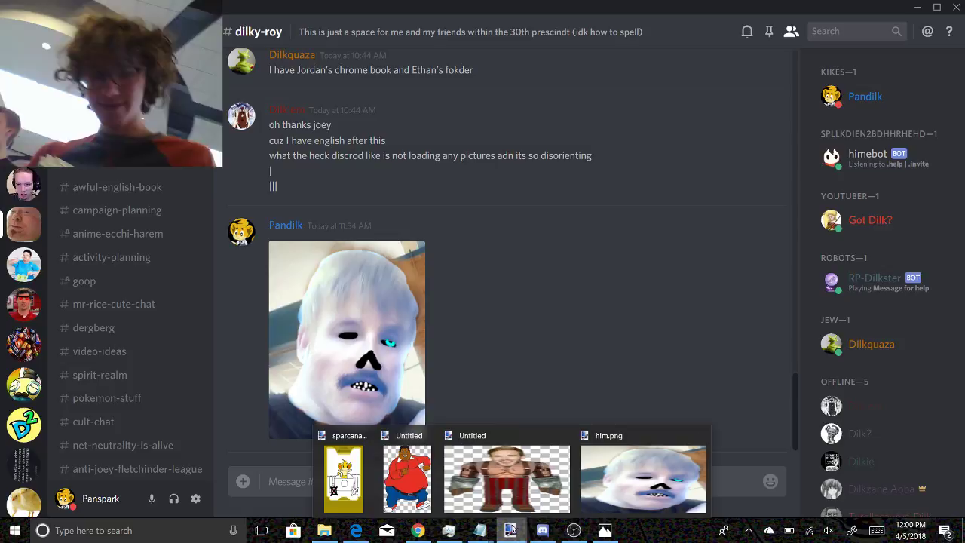
click(653, 493)
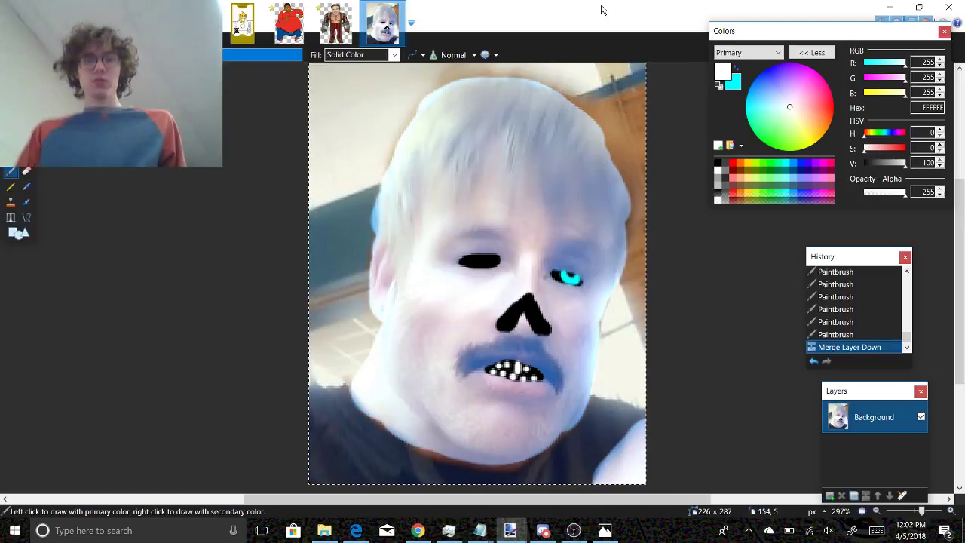
click(603, 532)
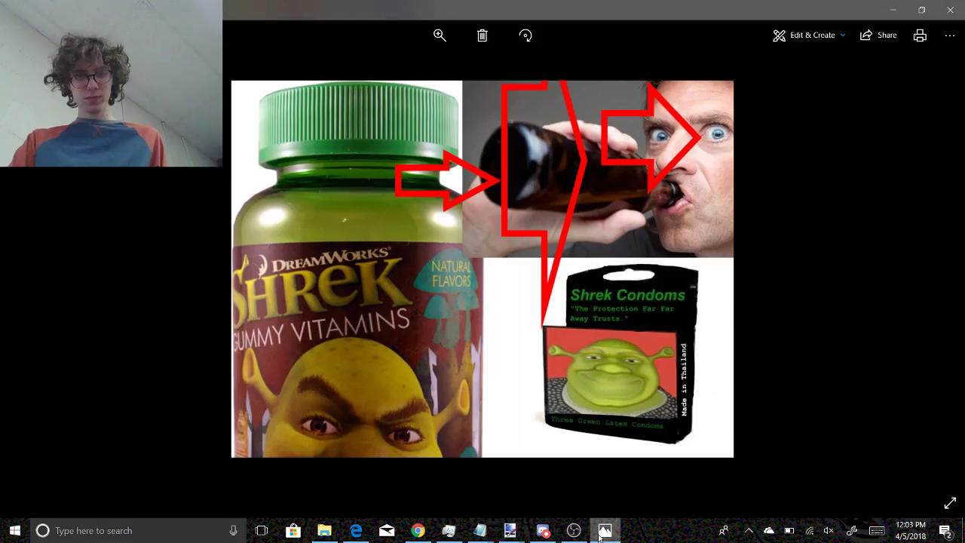